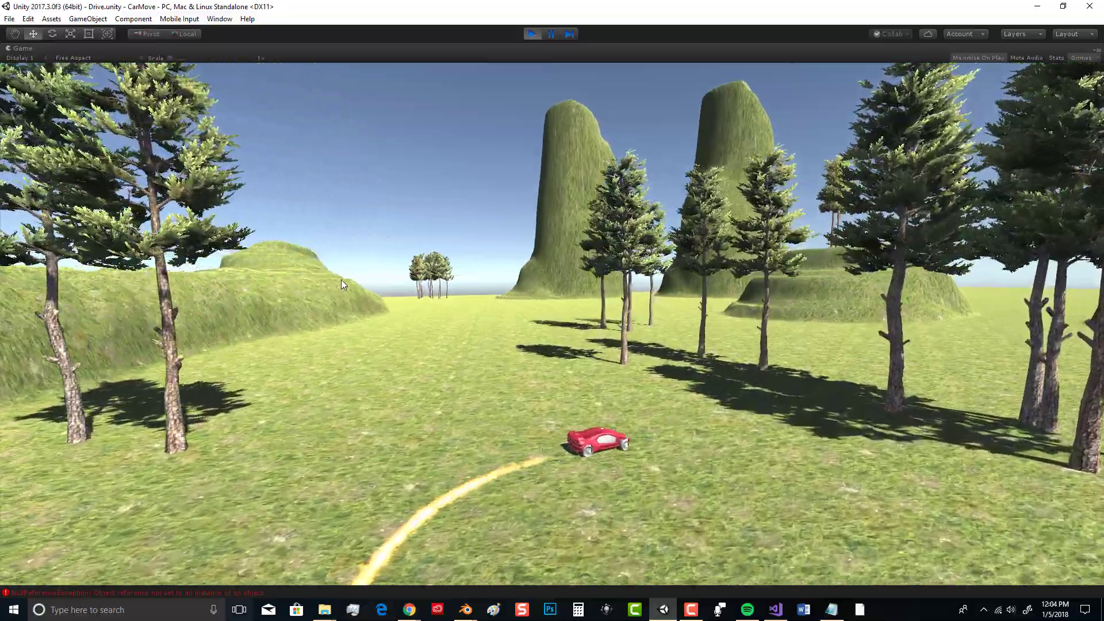
# Test-drive the red car across the terrain in play mode, steering it in both directions, and stop the game.
pyautogui.press('Left')
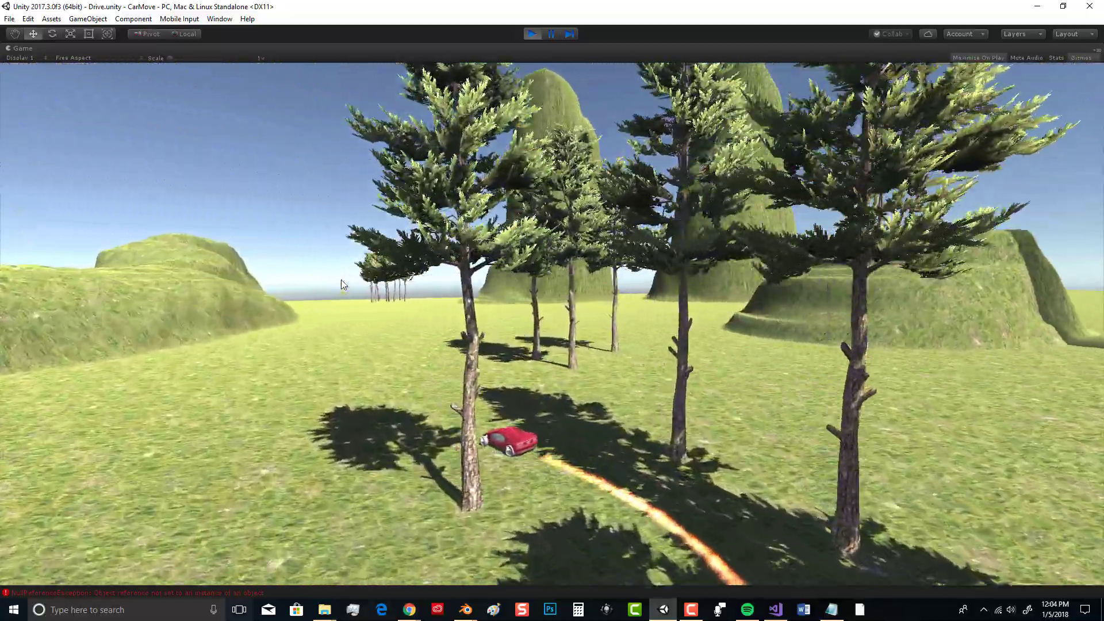
pyautogui.press('Right')
pyautogui.press('Right')
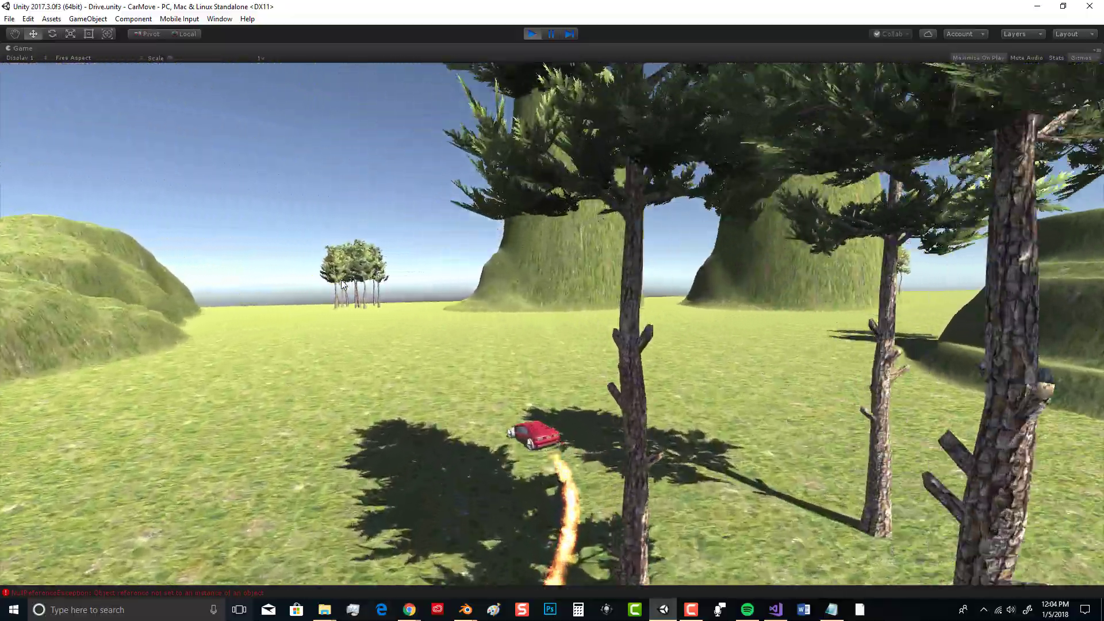
pyautogui.press('Right')
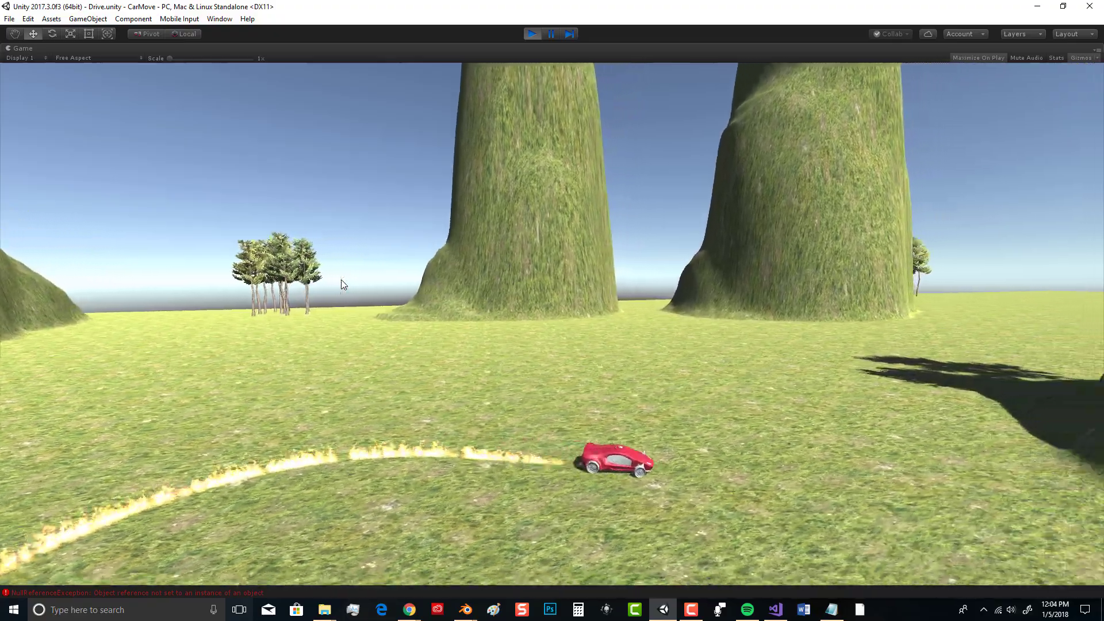
pyautogui.press('Left')
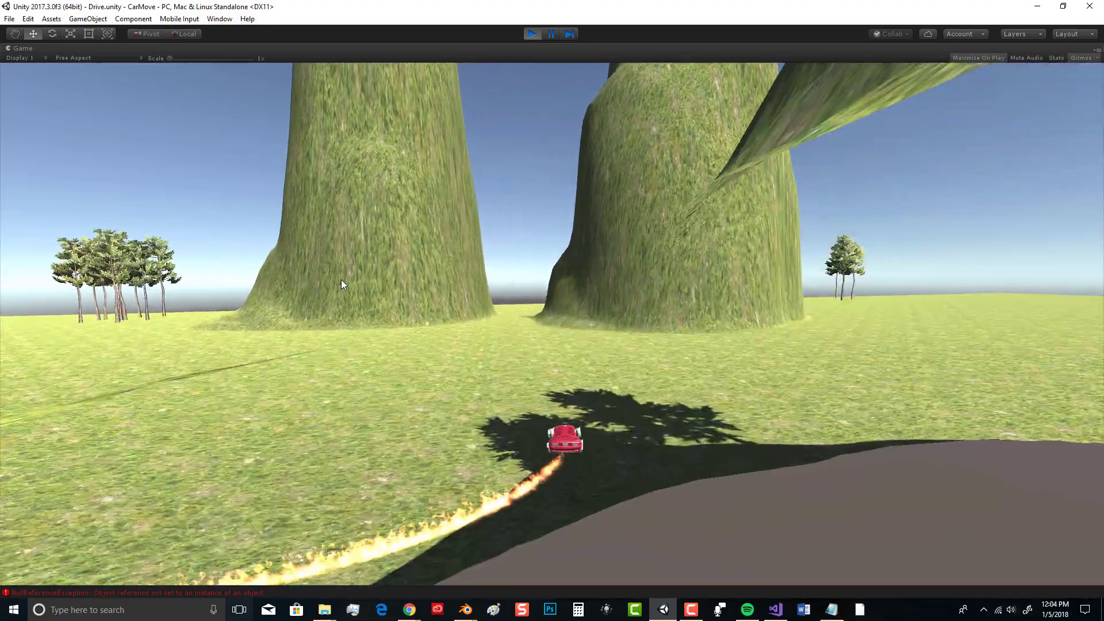
pyautogui.press('Left')
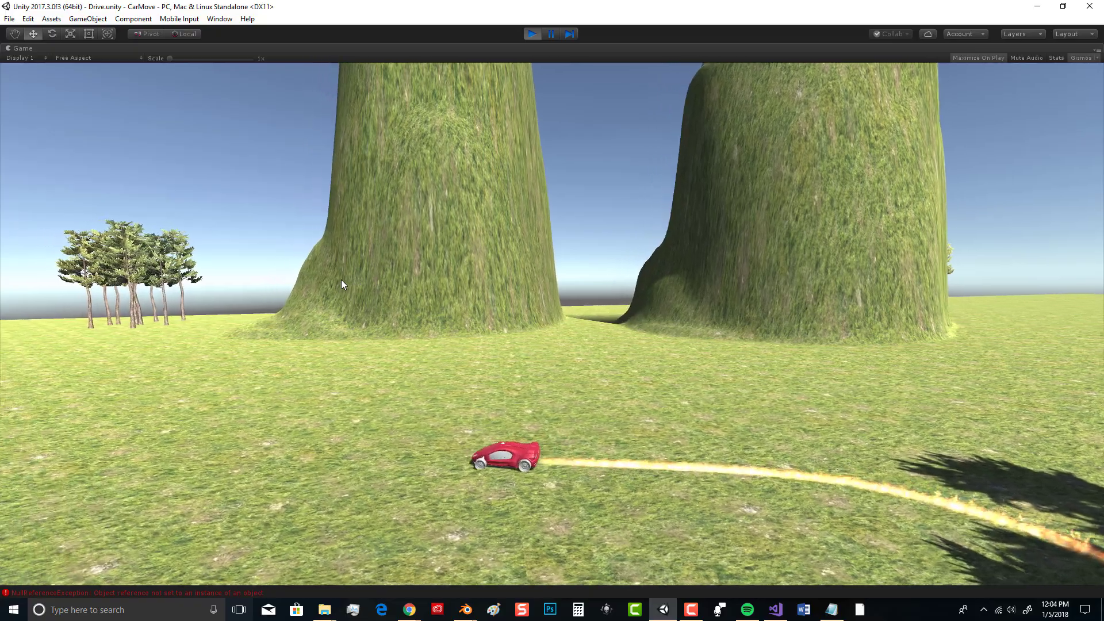
pyautogui.press('Left')
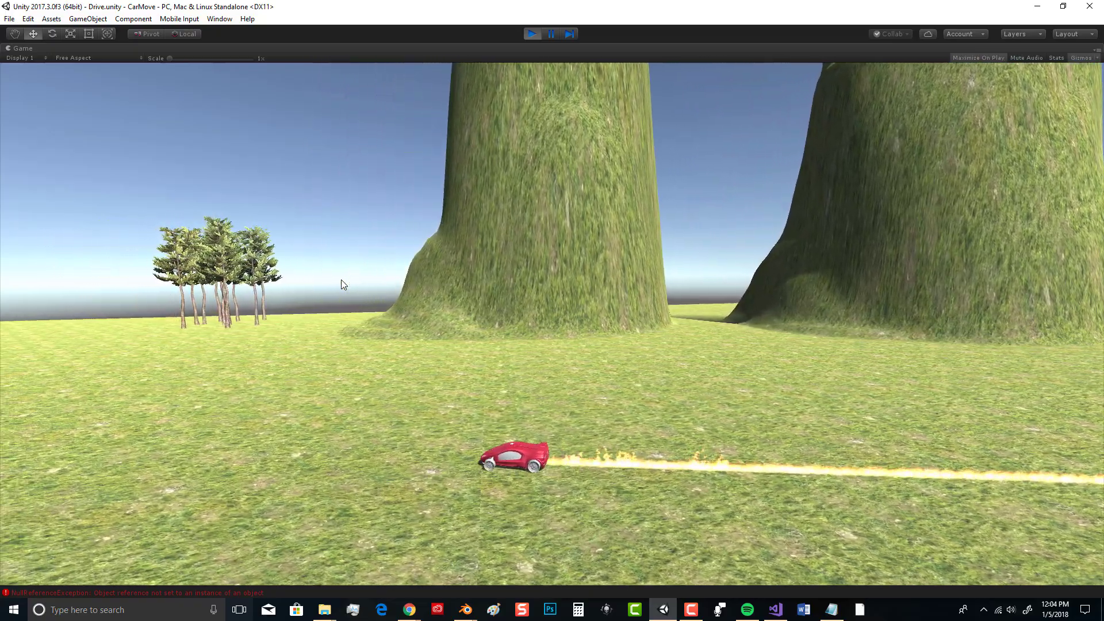
pyautogui.press('Left')
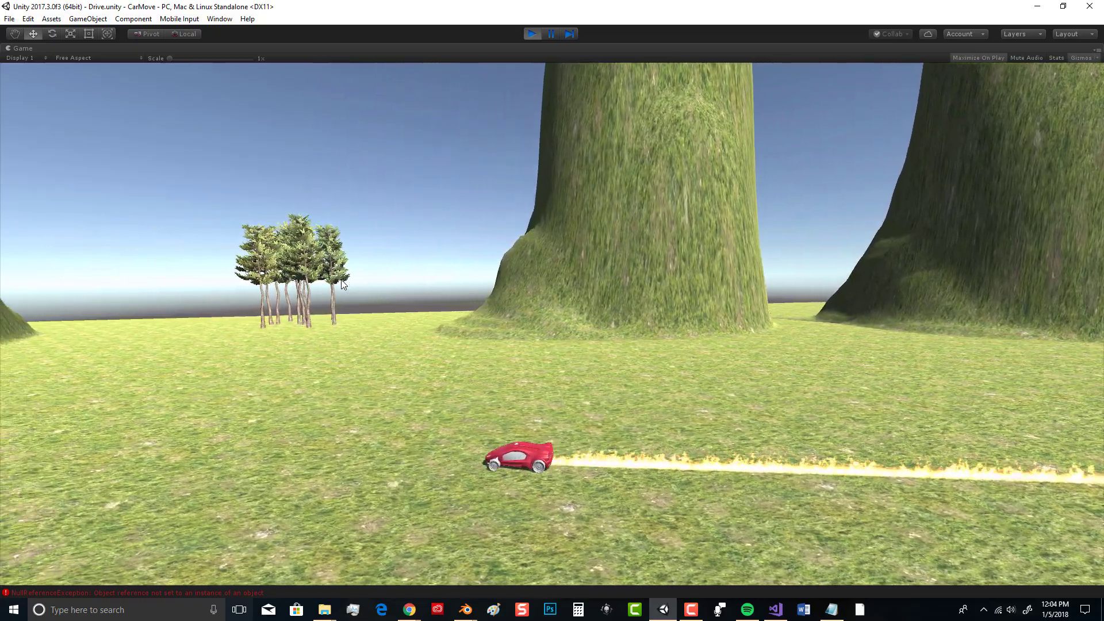
pyautogui.press('Left')
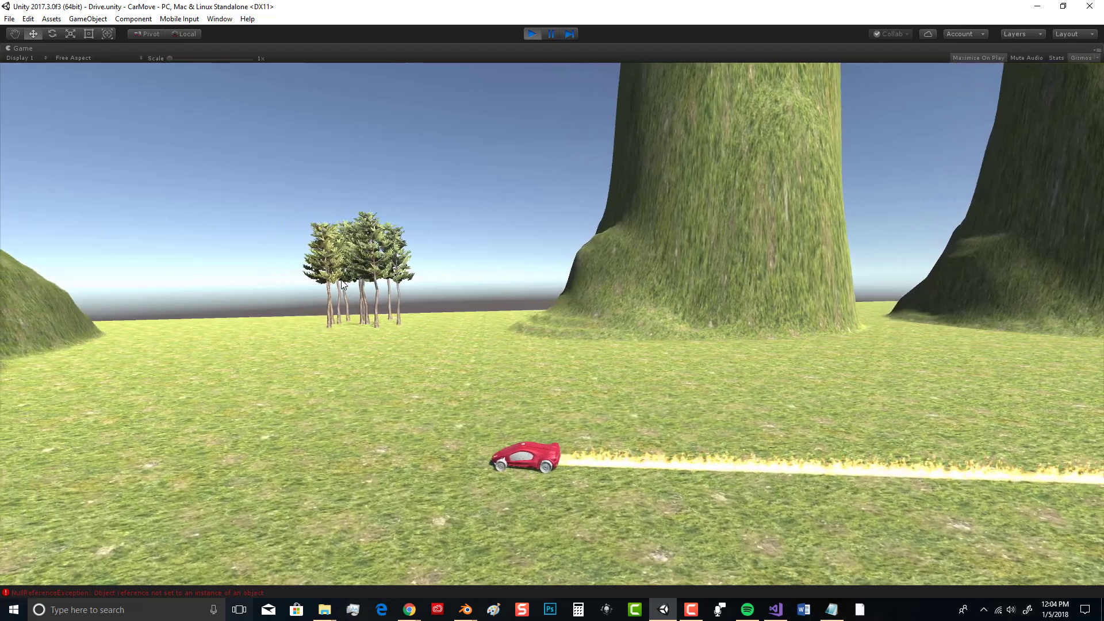
pyautogui.press('Left')
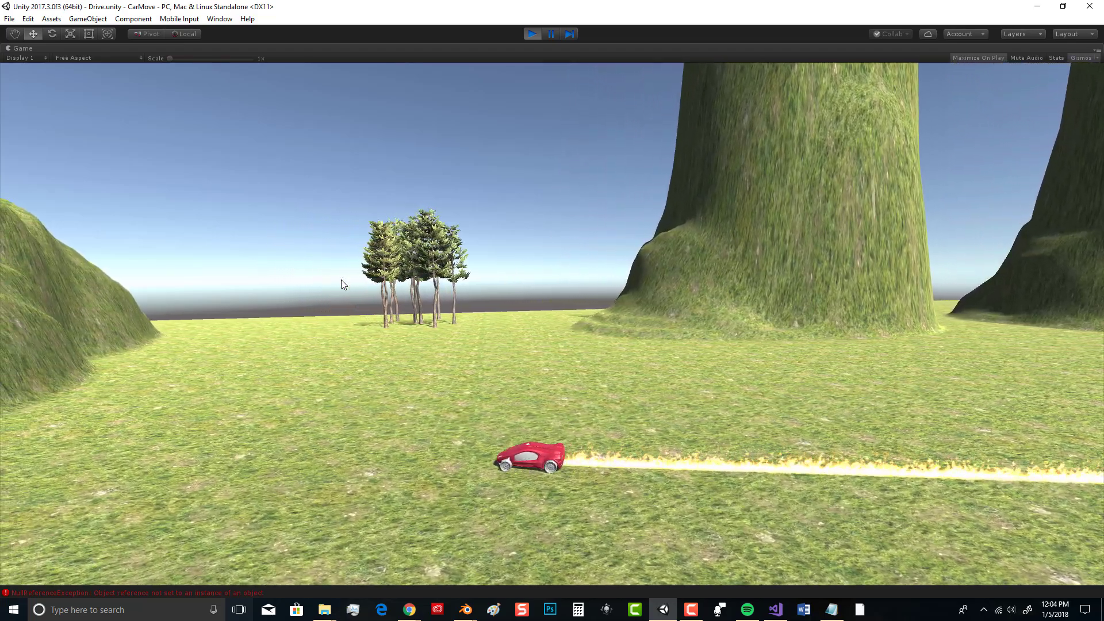
pyautogui.press('Left')
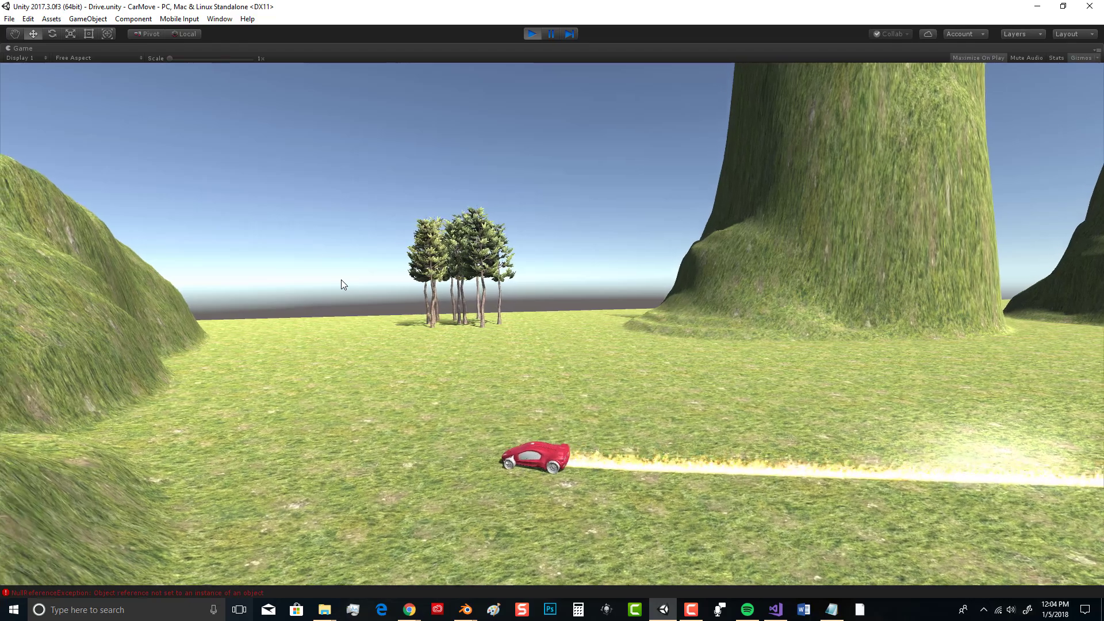
pyautogui.press('Left')
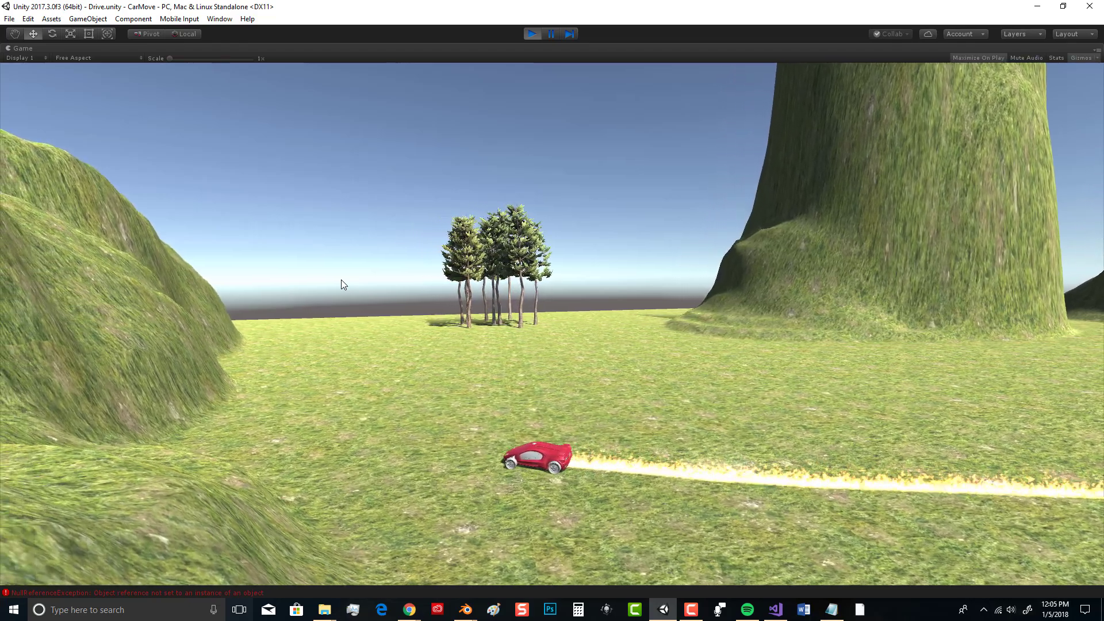
pyautogui.press('Left')
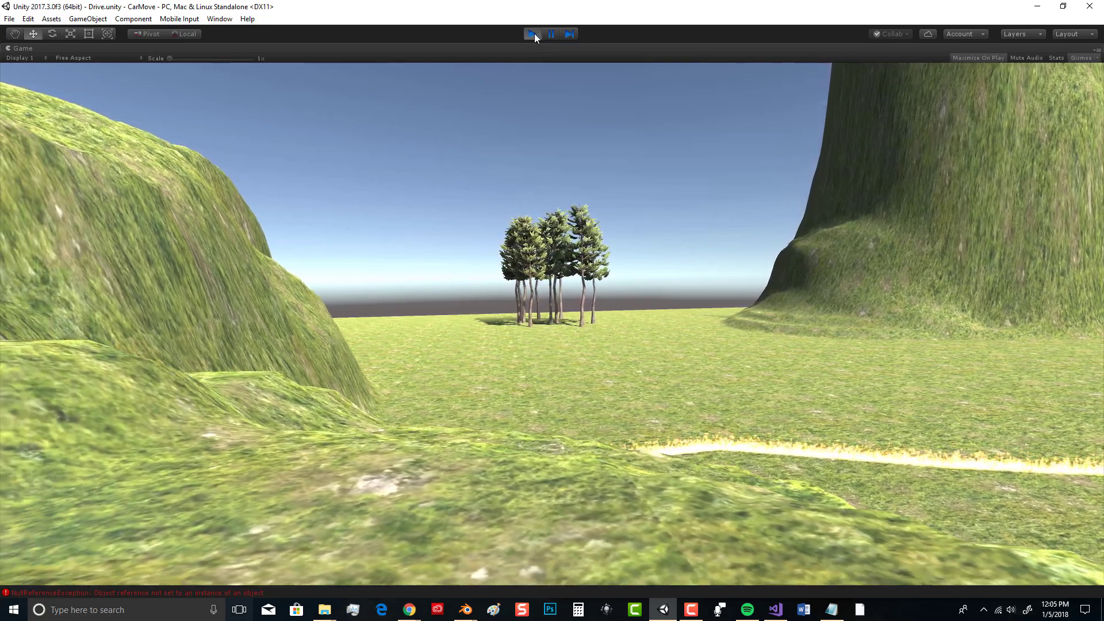
pyautogui.click(533, 34)
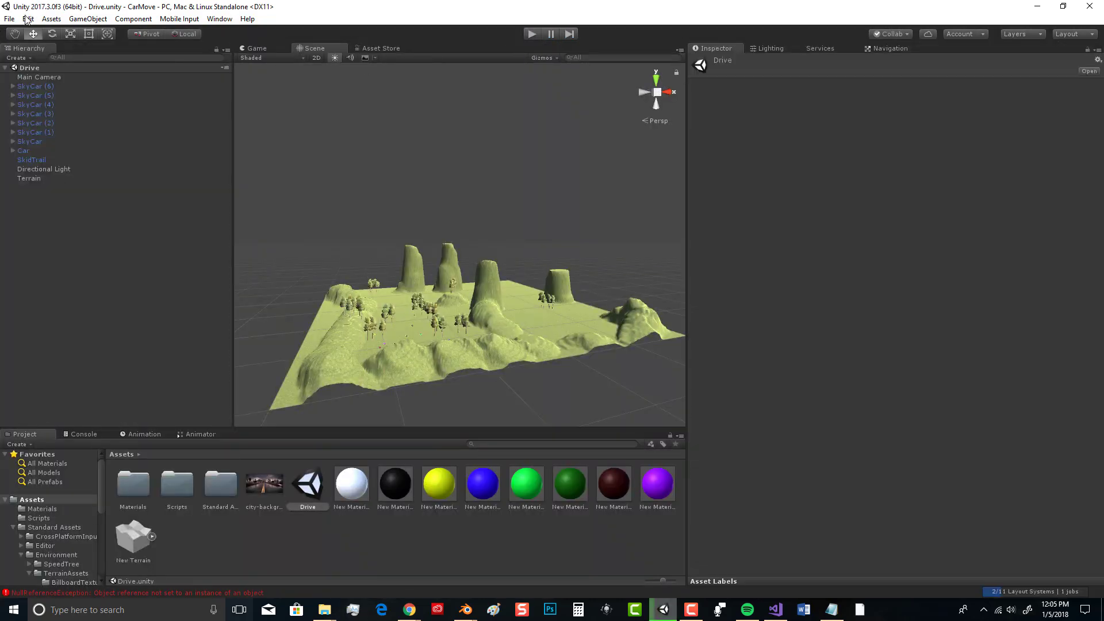
# Create a new 3D project named Racing on the D: drive.
pyautogui.click(9, 19)
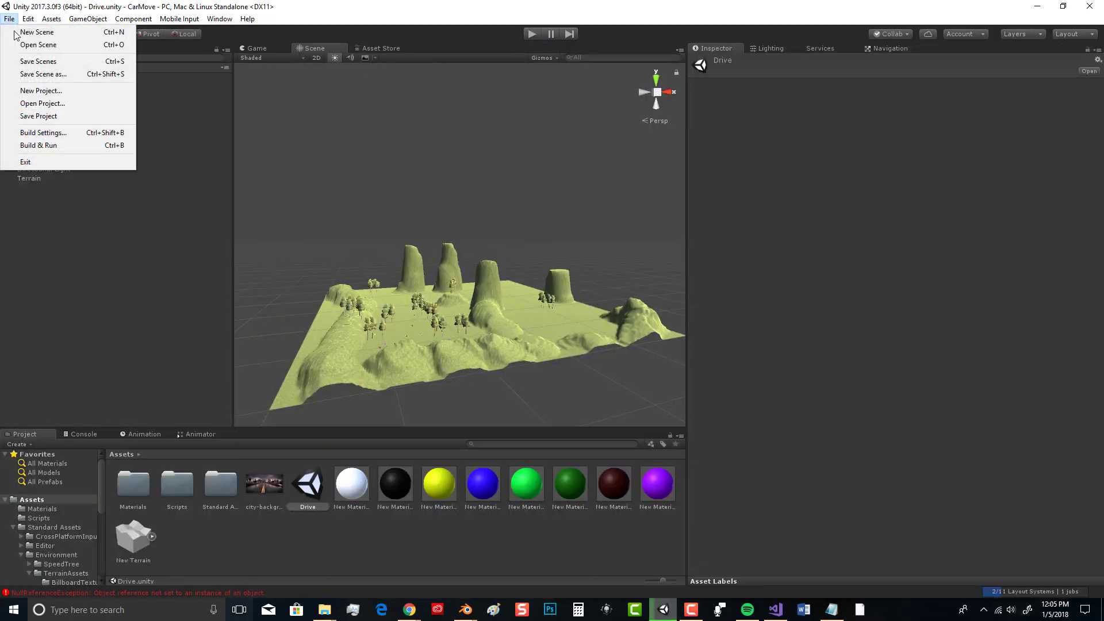
pyautogui.click(44, 92)
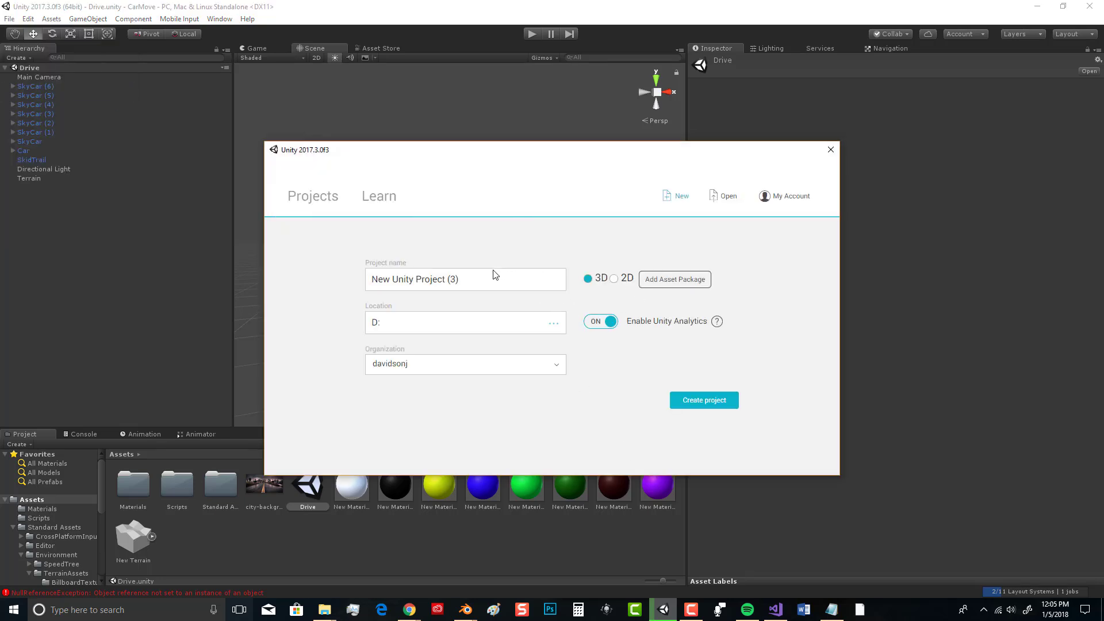
pyautogui.tripleClick(491, 281)
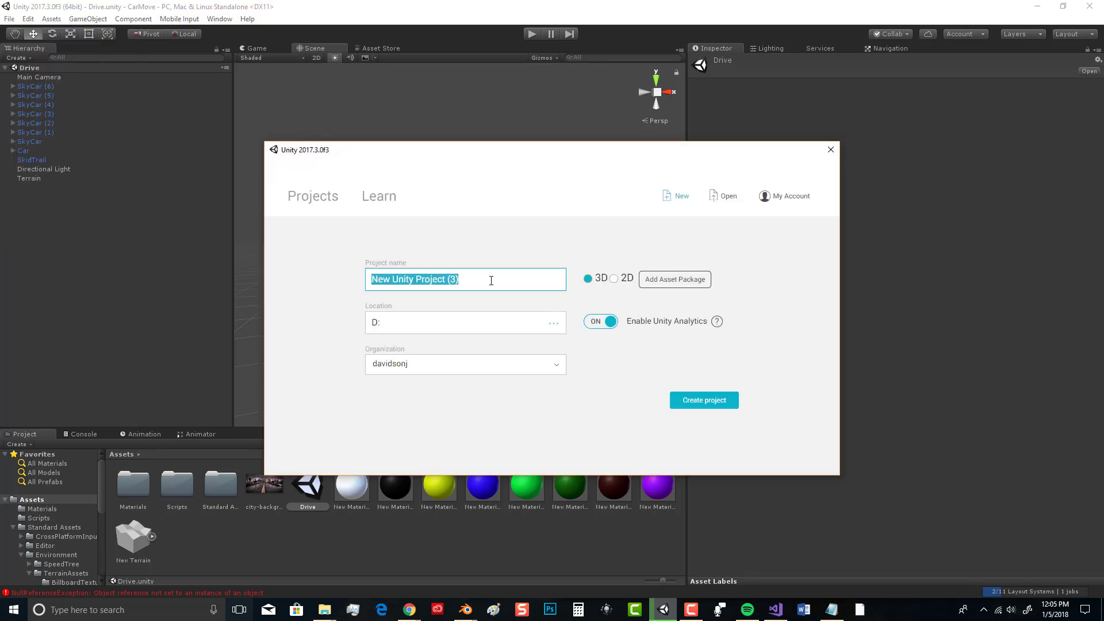
pyautogui.write('Racing')
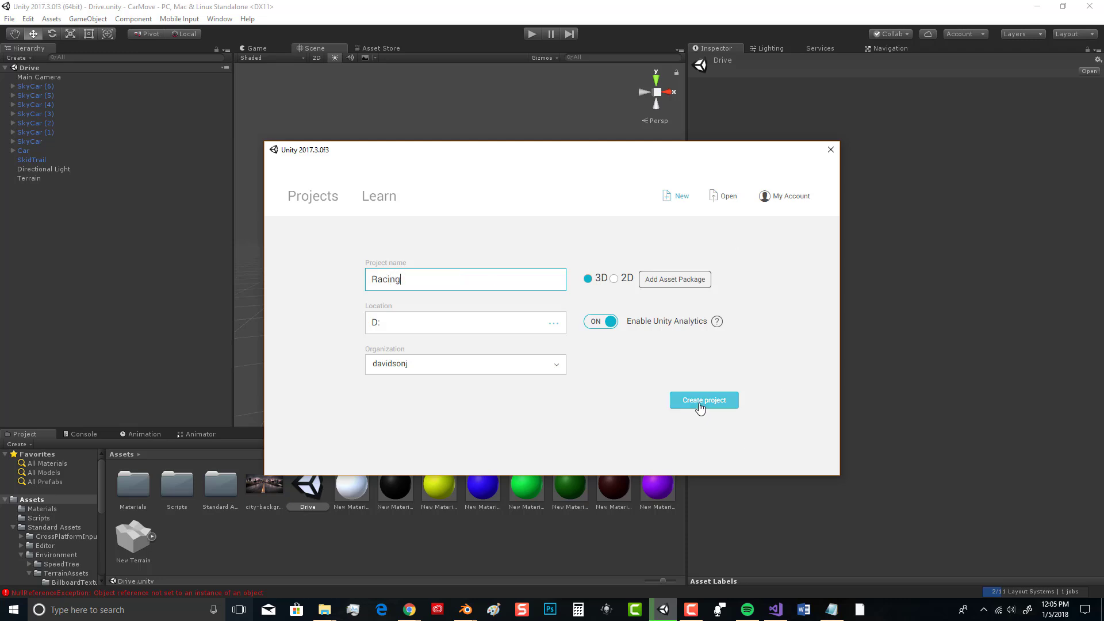
pyautogui.click(702, 410)
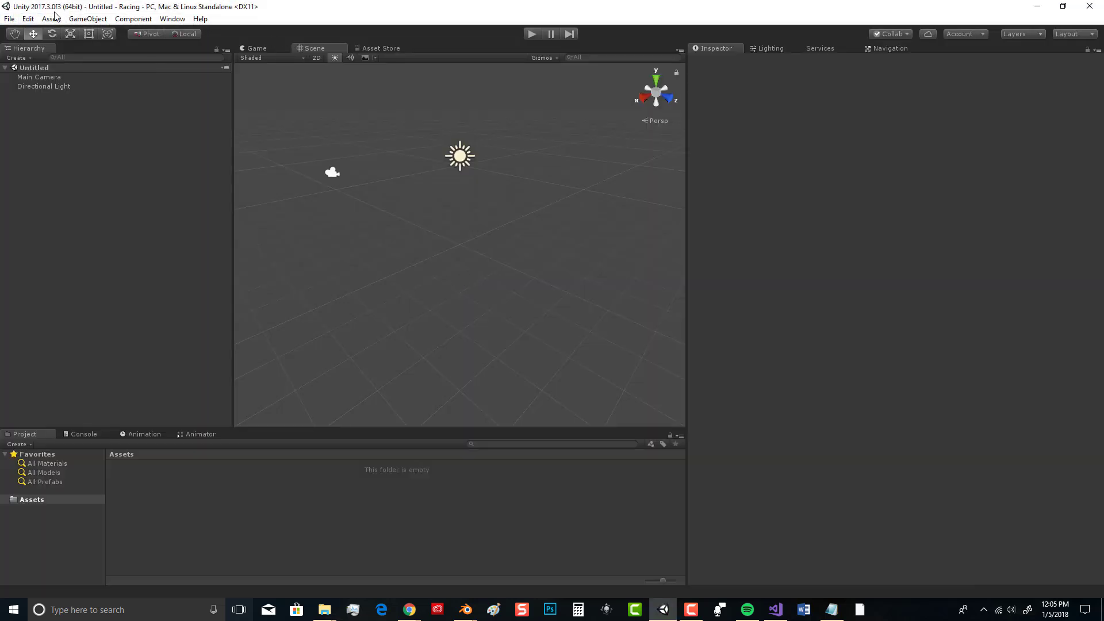
# Import the full Environment standard asset package into the project.
pyautogui.click(54, 17)
pyautogui.moveTo(74, 122)
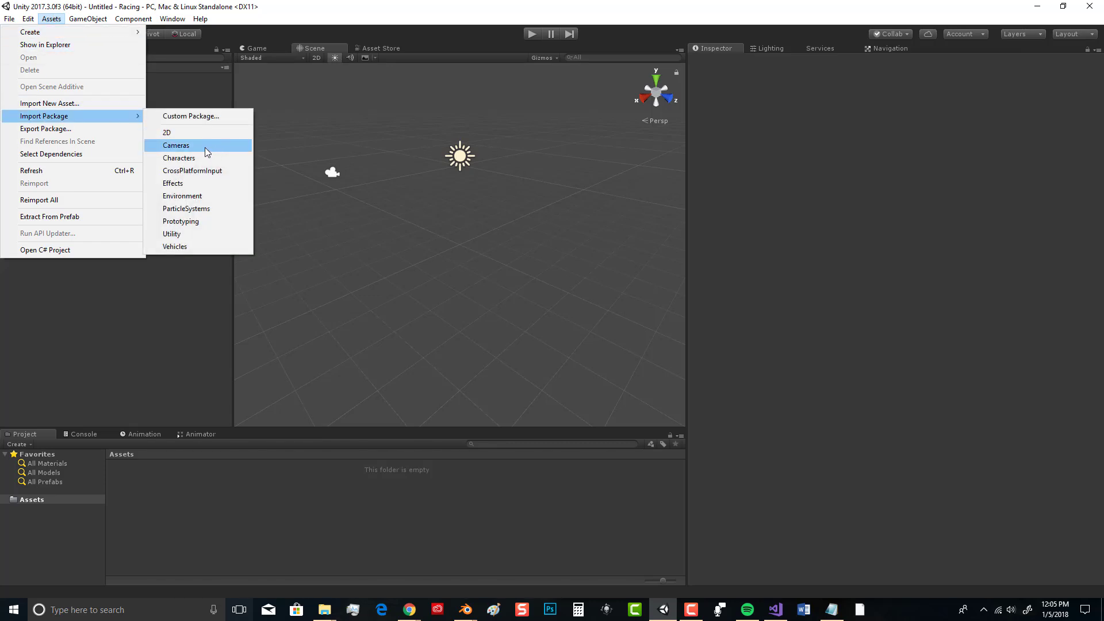
pyautogui.click(199, 197)
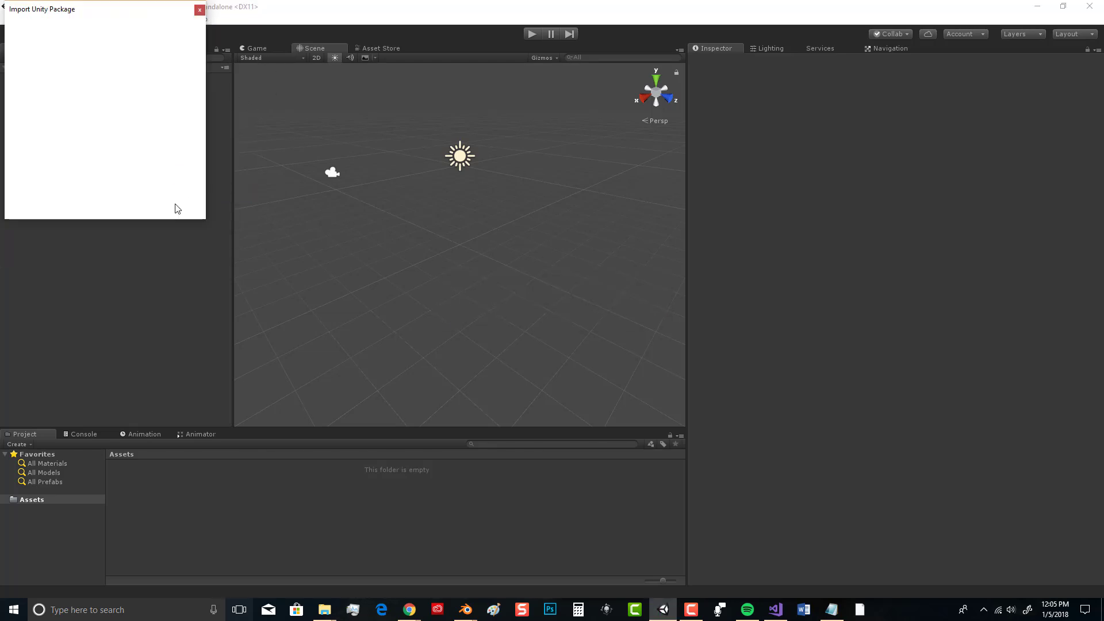
pyautogui.click(183, 209)
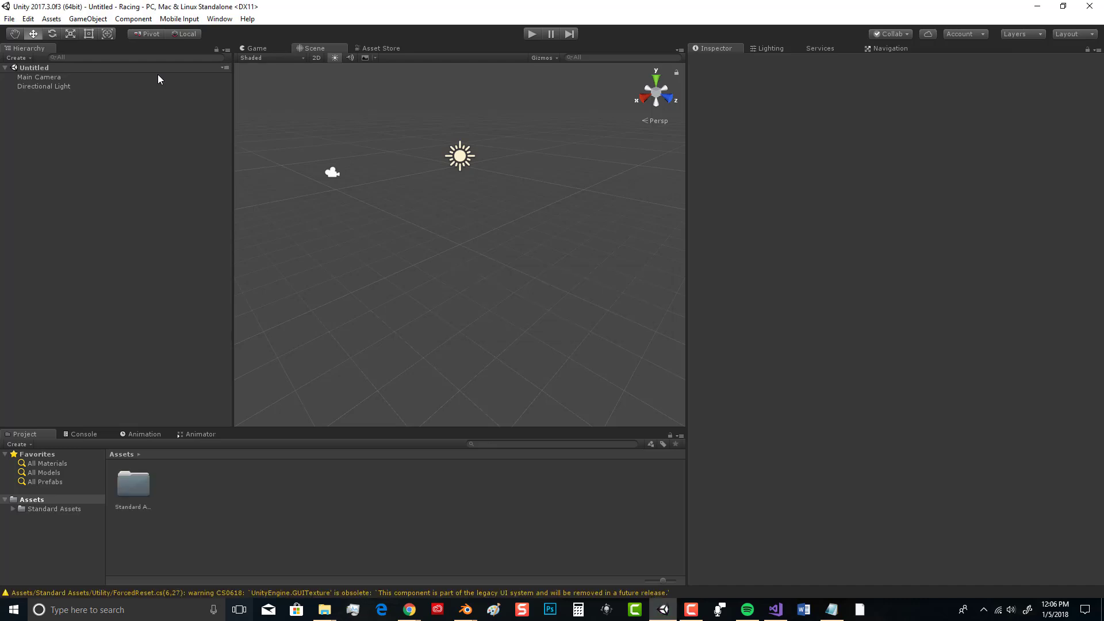
# Import the Vehicles standard asset package into the project.
pyautogui.click(50, 21)
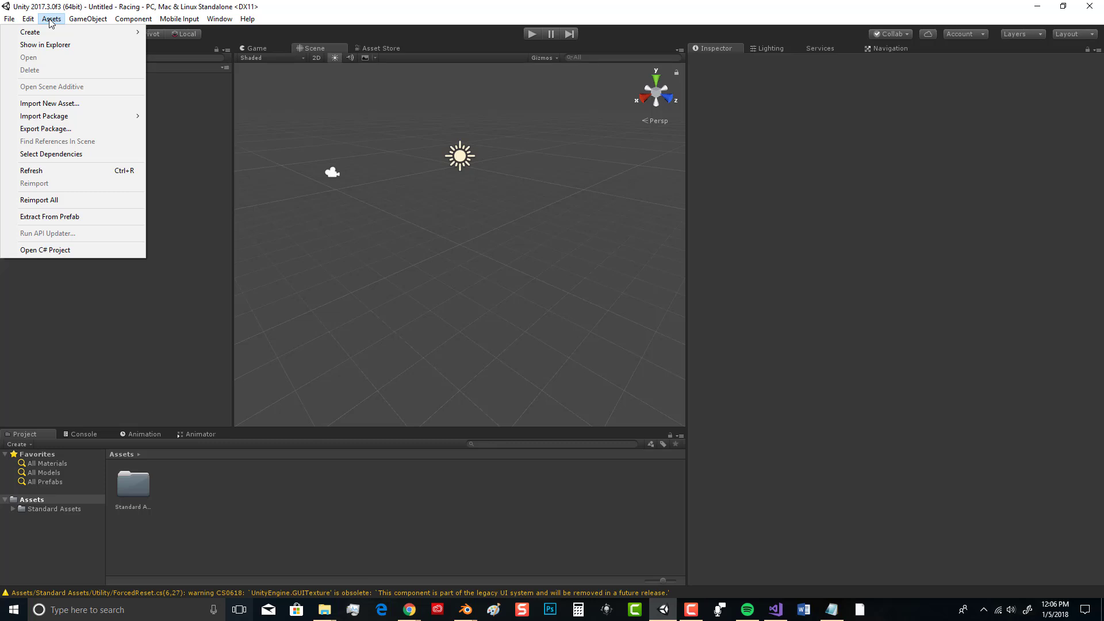
pyautogui.moveTo(66, 119)
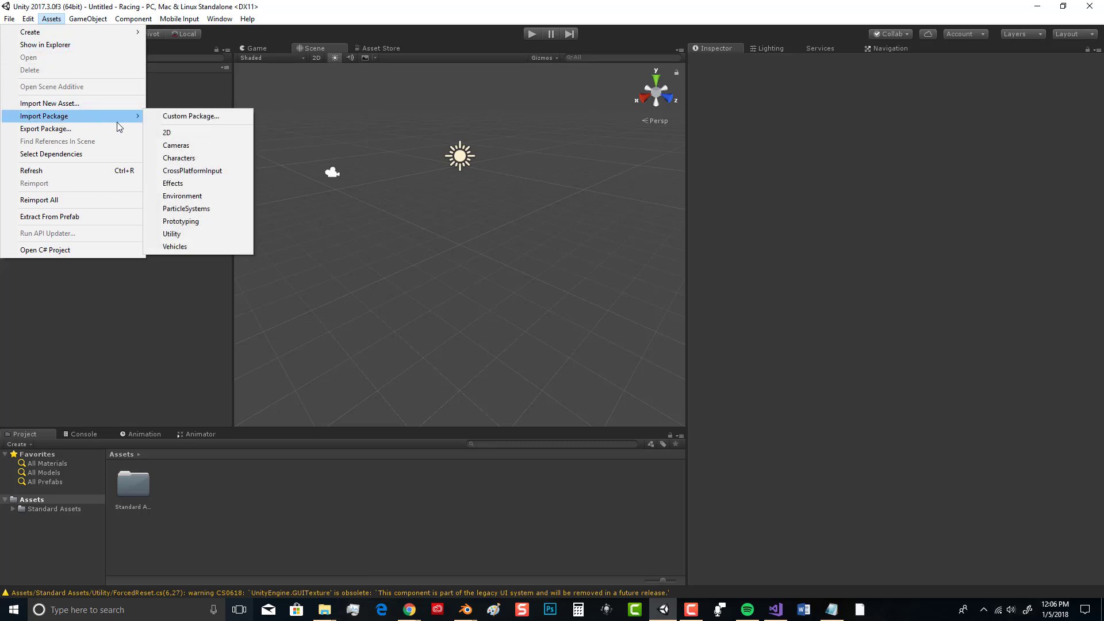
pyautogui.click(184, 248)
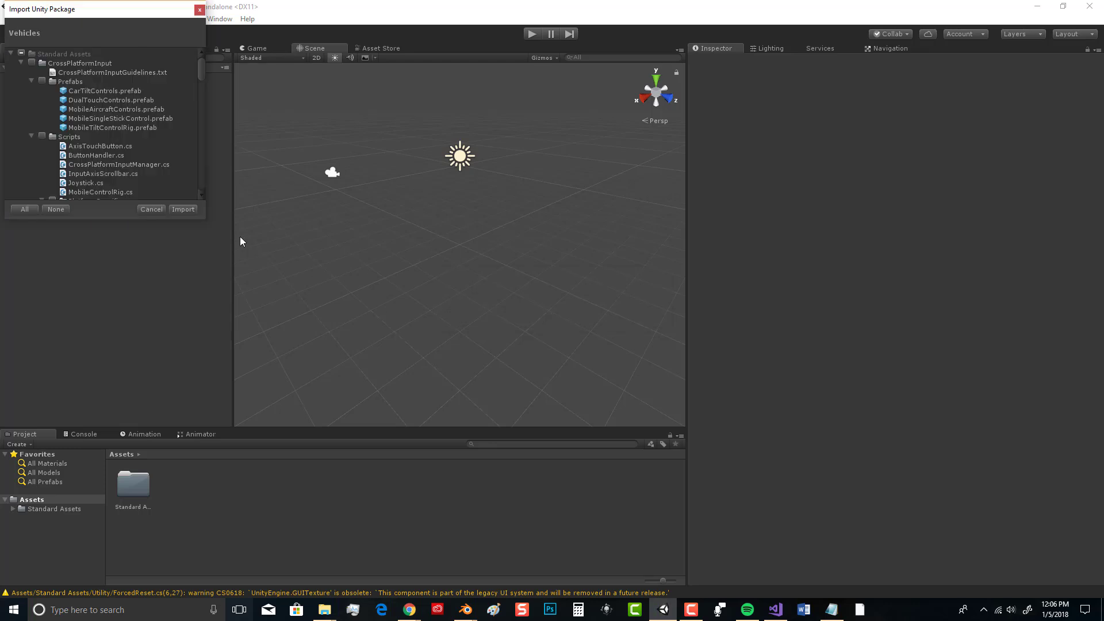
pyautogui.click(183, 209)
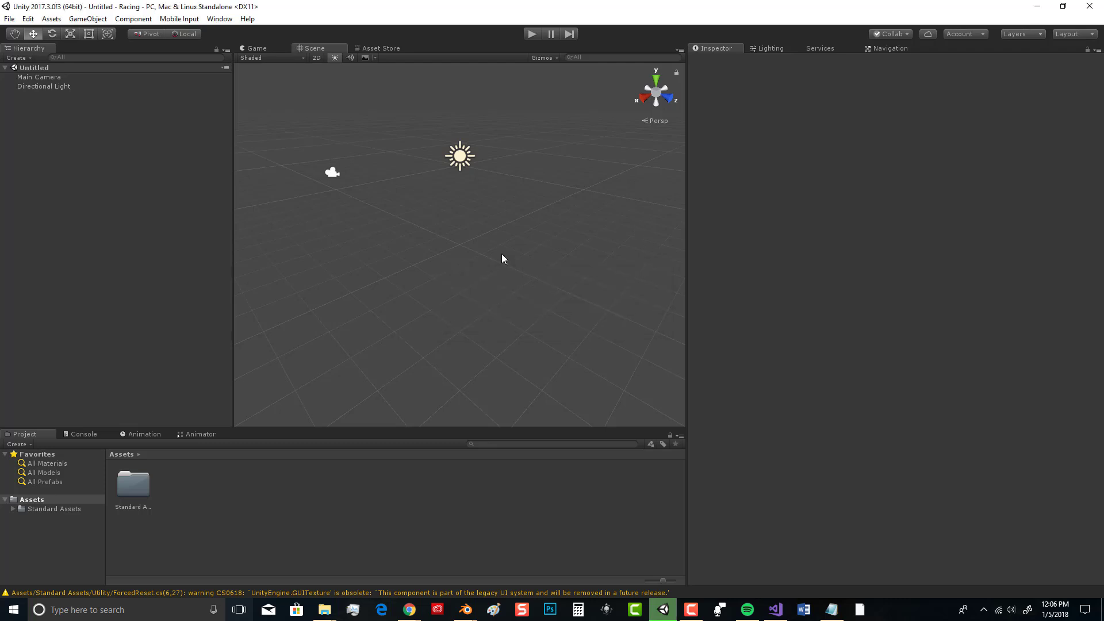
# Add a 3D Terrain object to the empty scene.
pyautogui.scroll(-2, 552, 248)
pyautogui.moveTo(547, 247); pyautogui.dragTo(515, 255, button='middle')
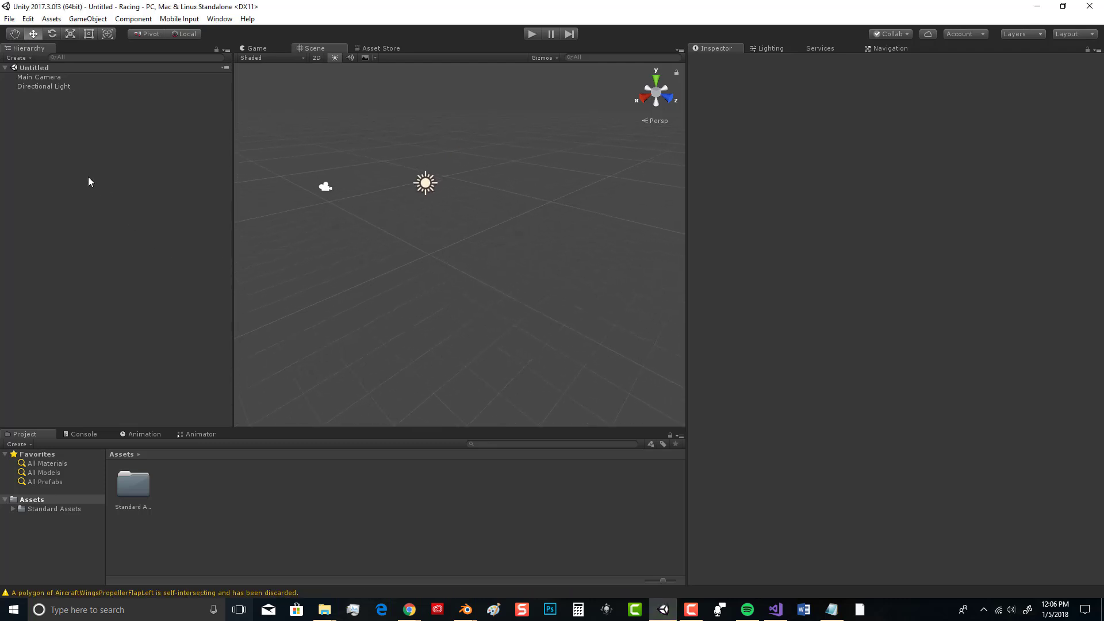
pyautogui.click(88, 18)
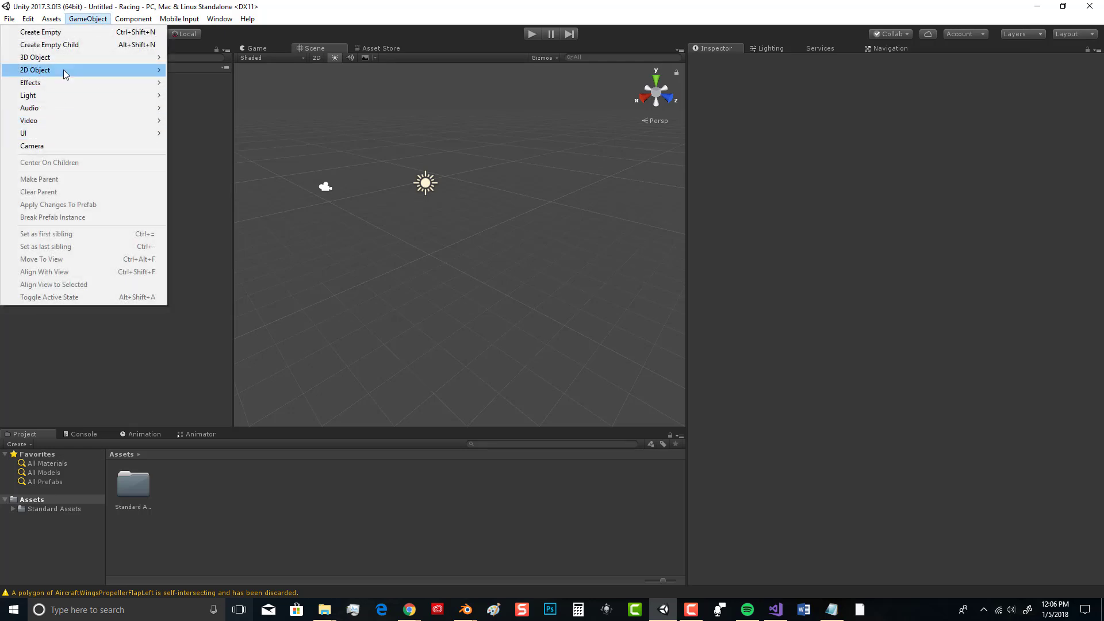
pyautogui.moveTo(65, 58)
pyautogui.click(218, 155)
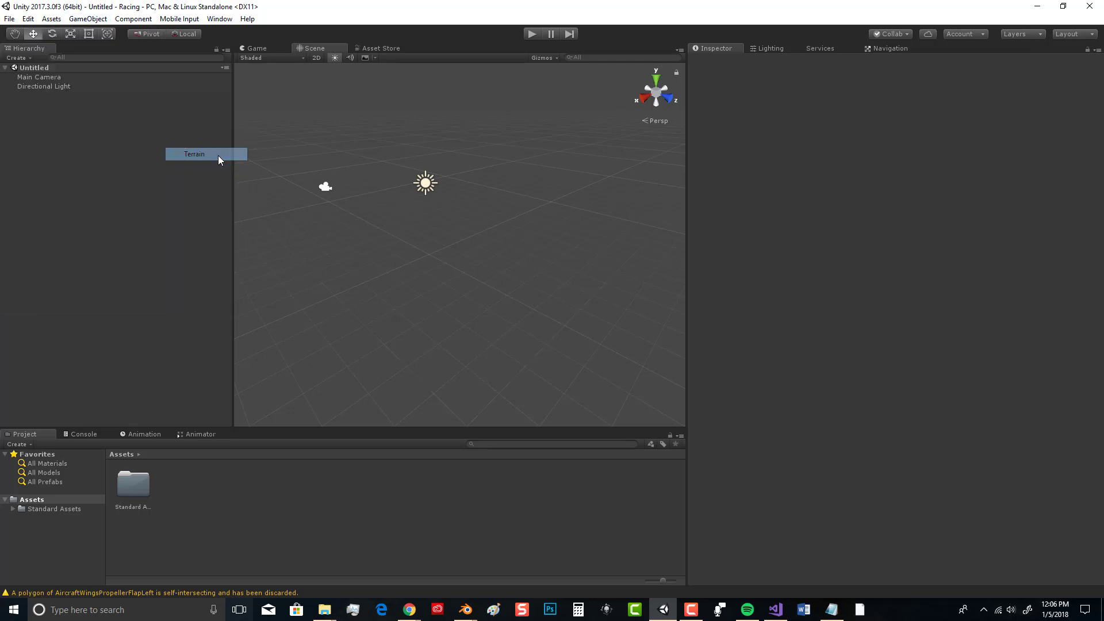
pyautogui.scroll(-3, 435, 313)
pyautogui.moveTo(454, 292); pyautogui.dragTo(498, 217, button='middle')
pyautogui.scroll(-10, 489, 247)
pyautogui.scroll(-10, 504, 217)
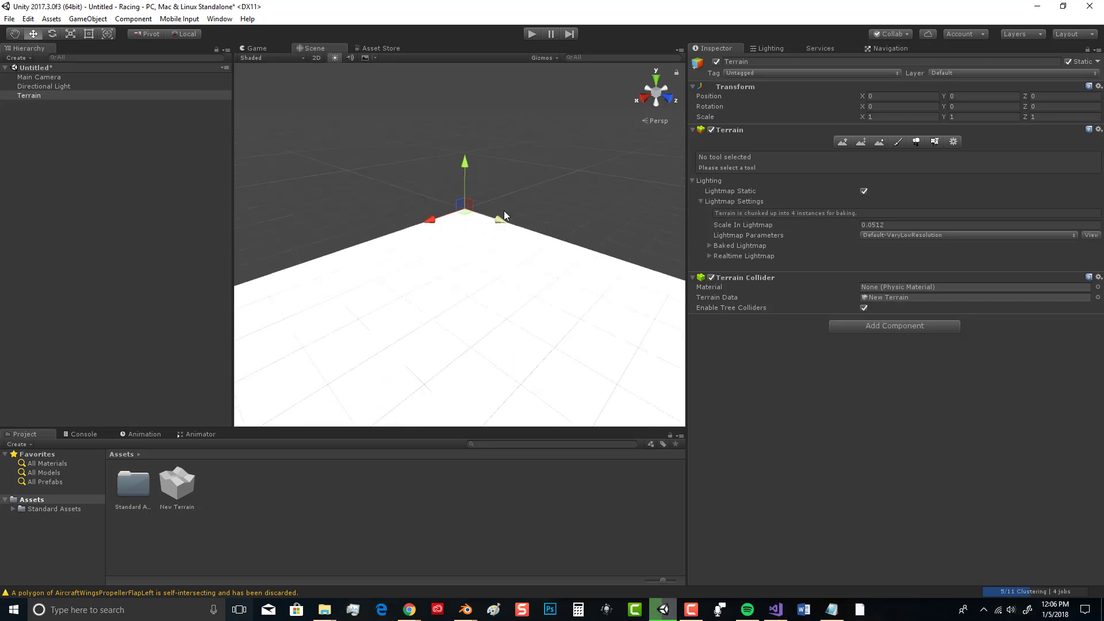
pyautogui.scroll(-5, 494, 253)
pyautogui.moveTo(478, 283); pyautogui.dragTo(489, 213, button='middle')
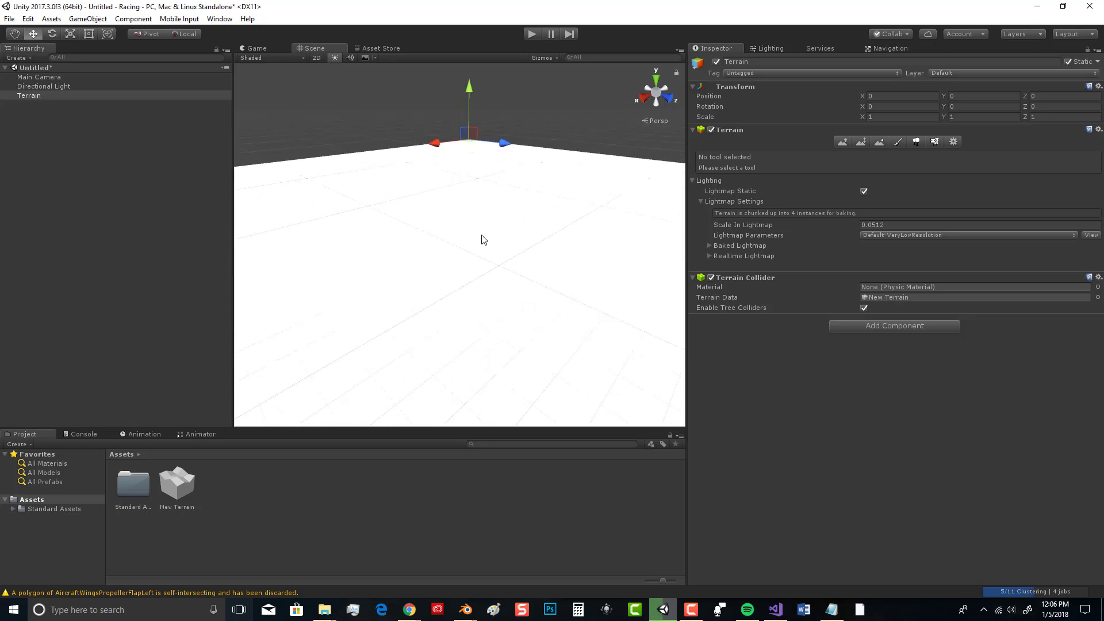
pyautogui.scroll(-10, 478, 239)
pyautogui.scroll(5, 467, 258)
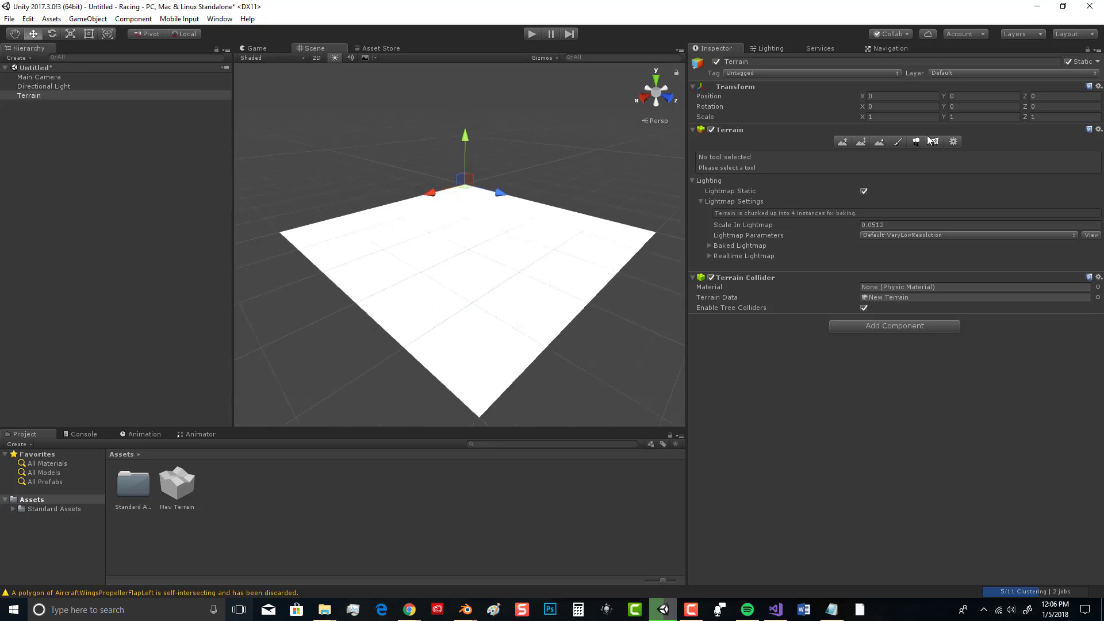
# Add the GrassHill albedo texture to the terrain as its base ground texture, found by searching for "grass".
pyautogui.click(899, 142)
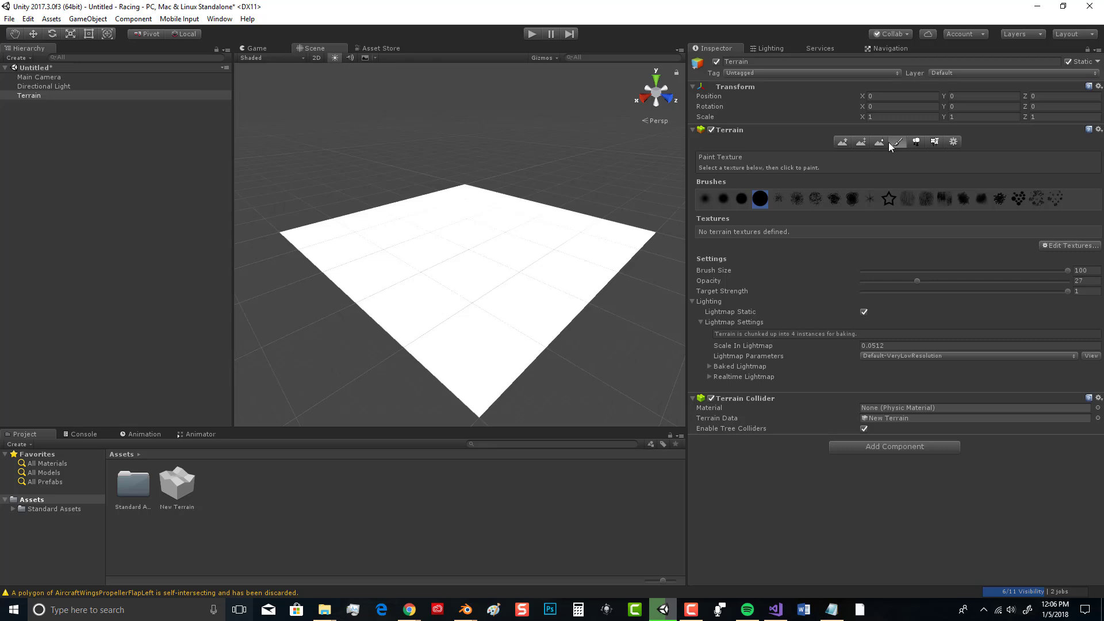
pyautogui.click(1072, 247)
pyautogui.click(1017, 253)
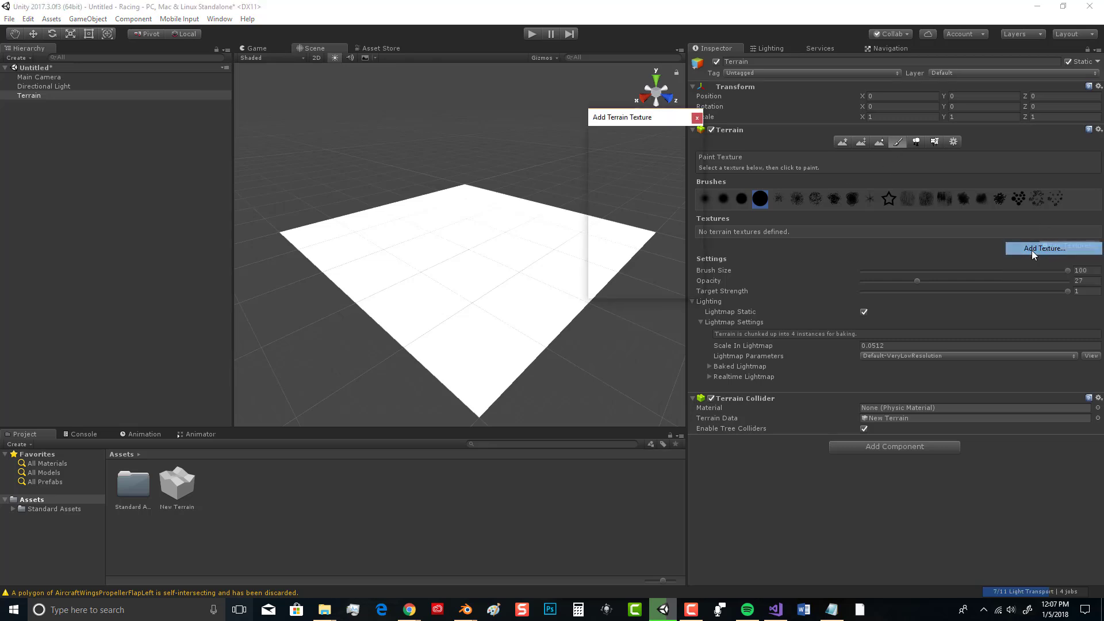
pyautogui.click(625, 177)
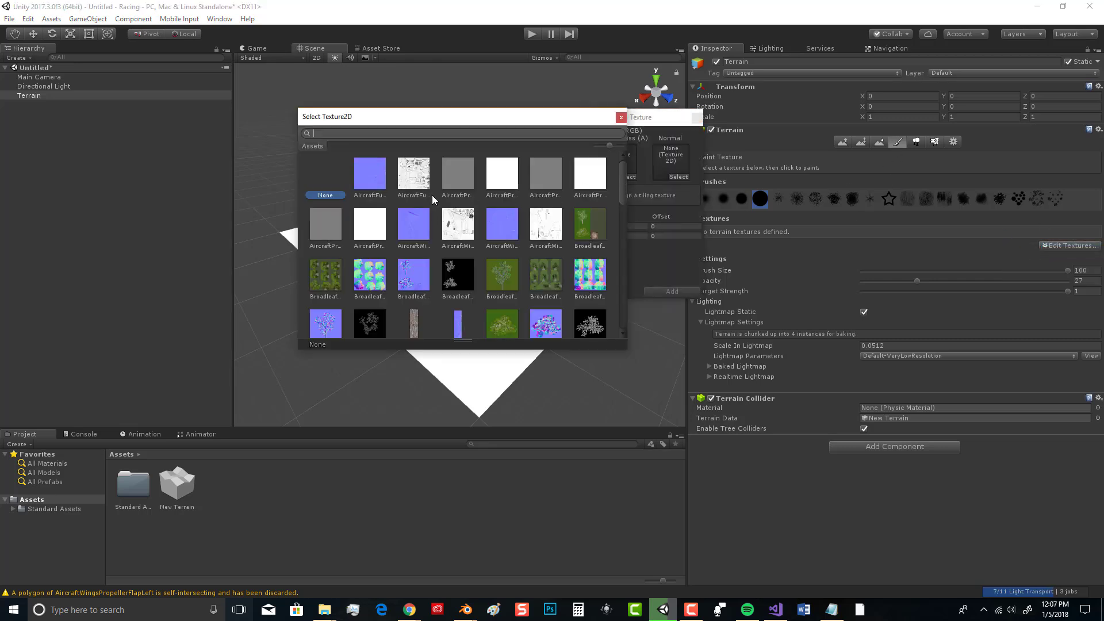
pyautogui.write('graa')
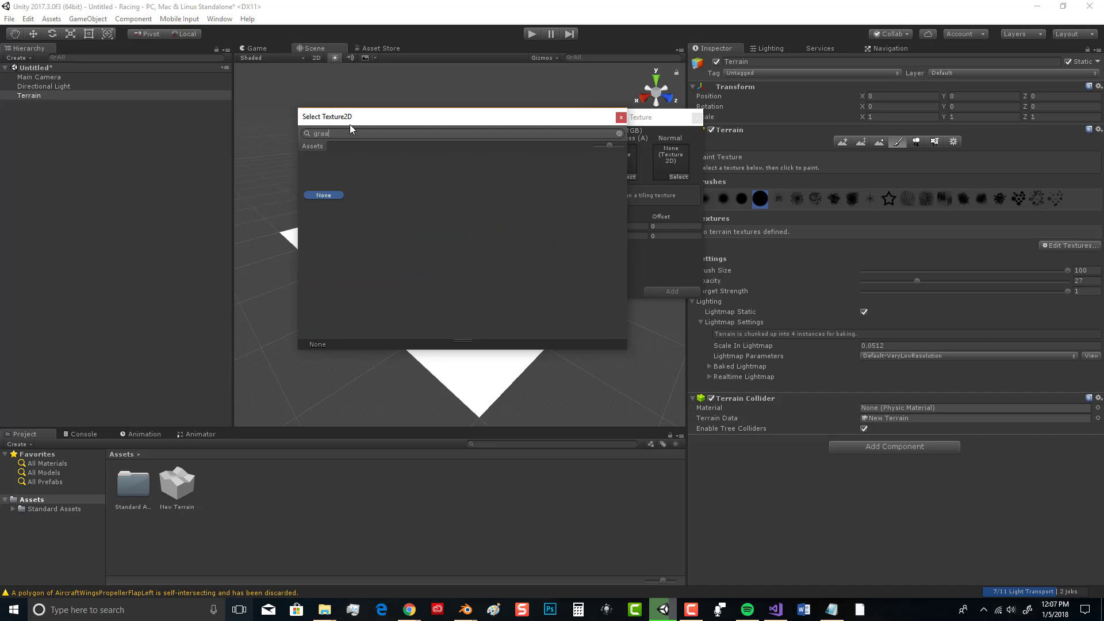
pyautogui.write('s')
pyautogui.press('BackSpace')
pyautogui.press('BackSpace')
pyautogui.write('ss')
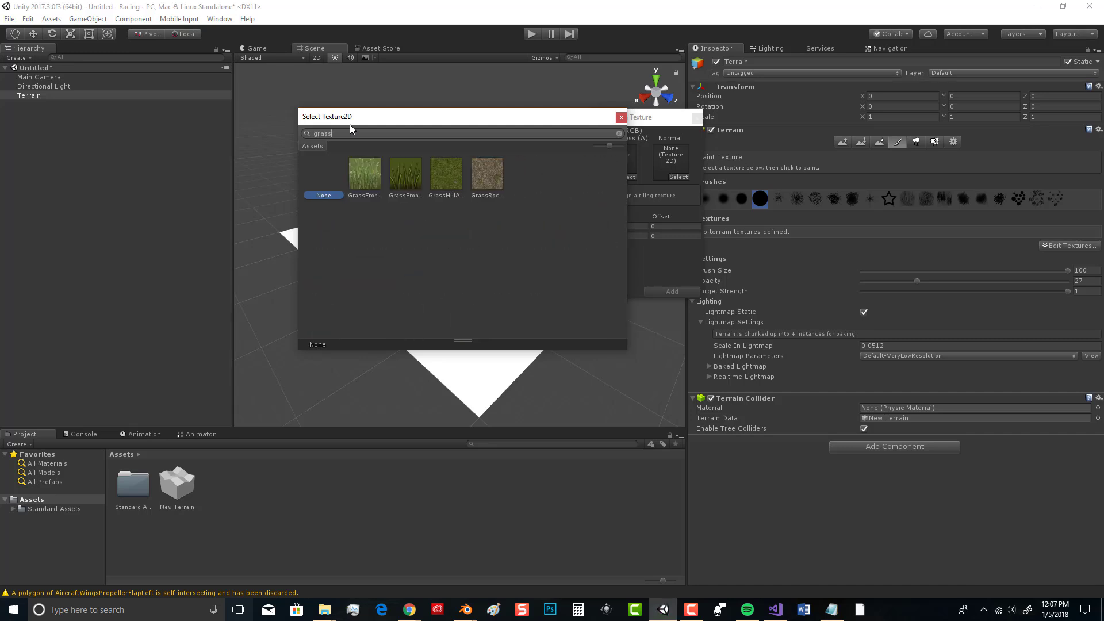
pyautogui.doubleClick(443, 168)
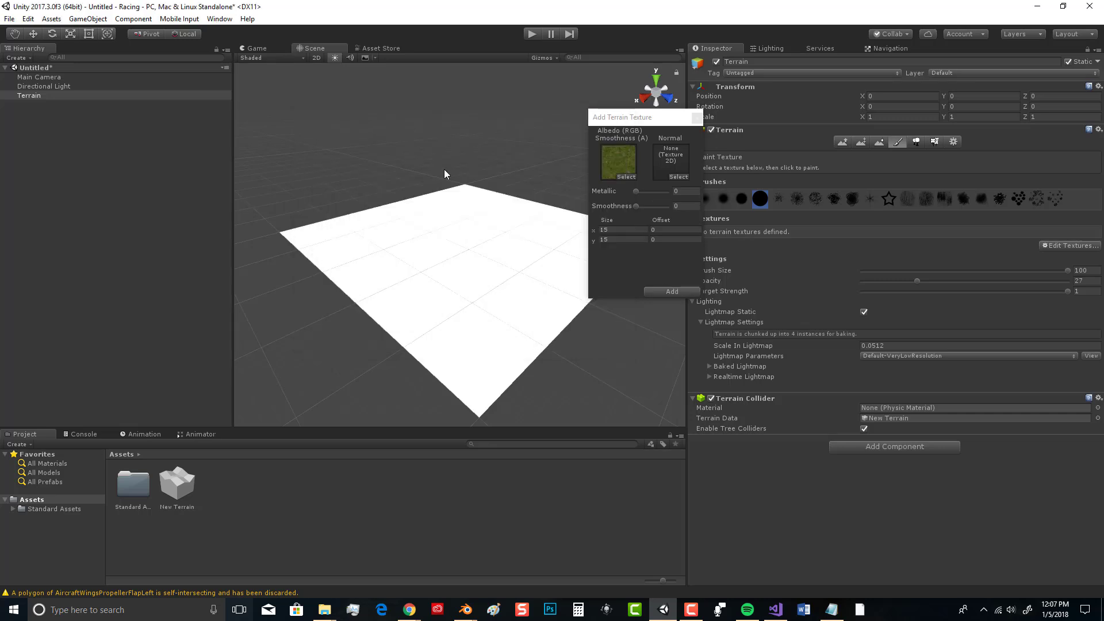
pyautogui.click(672, 292)
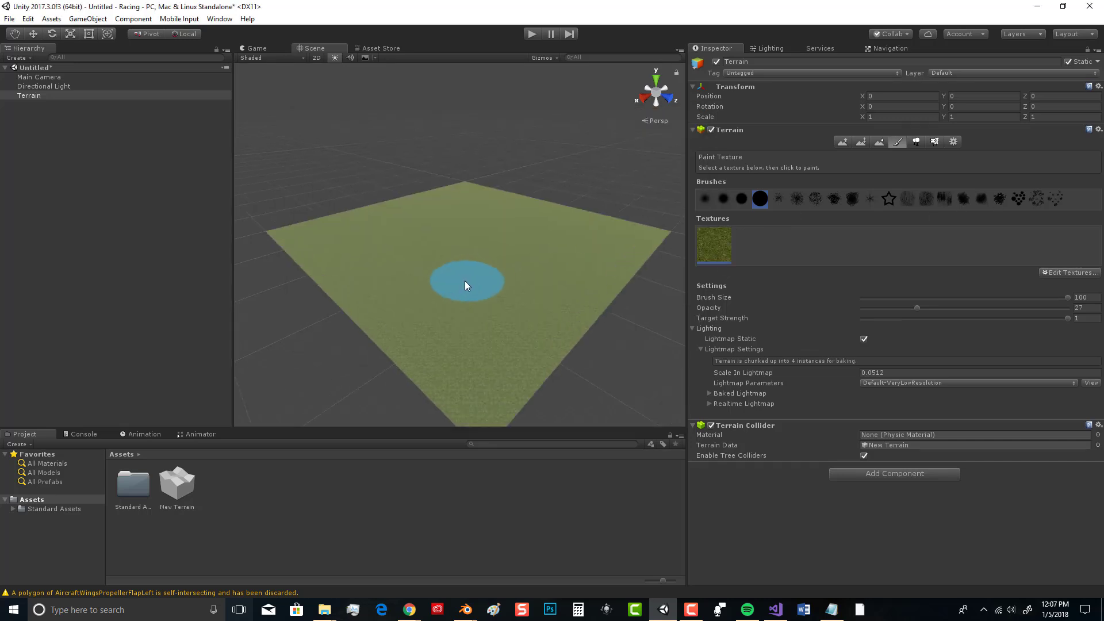
# Raise two small hills at the terrain's left corner using brush size 38 and opacity 22.
pyautogui.click(841, 141)
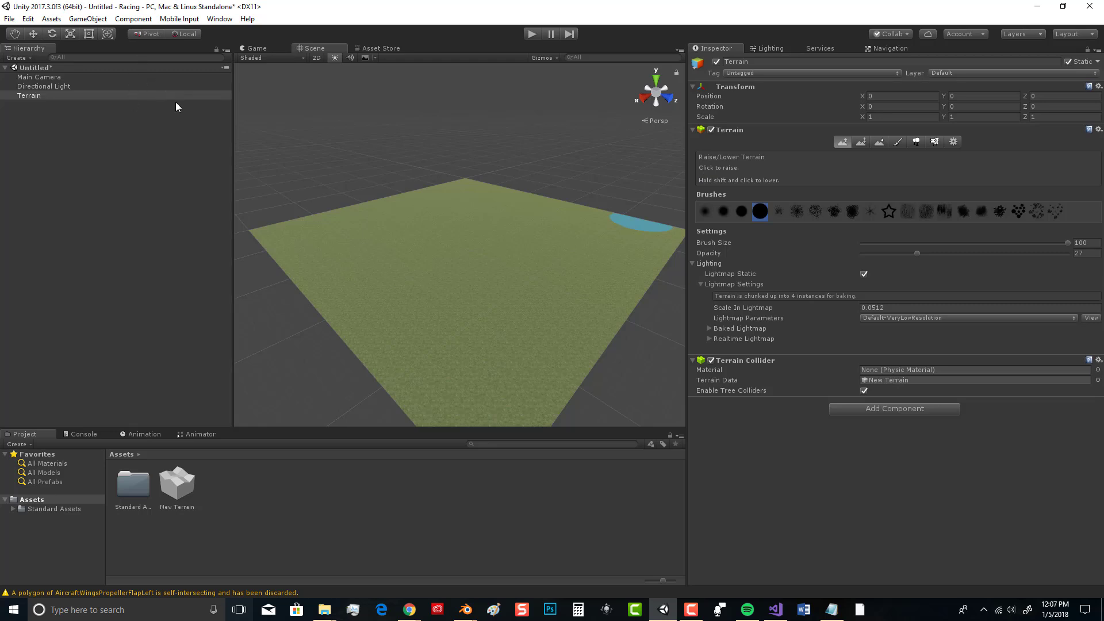
pyautogui.moveTo(293, 229)
pyautogui.mouseDown()
pyautogui.moveTo(284, 225)
pyautogui.moveTo(308, 228)
pyautogui.mouseUp()
pyautogui.hotkey('ctrl', 'z')
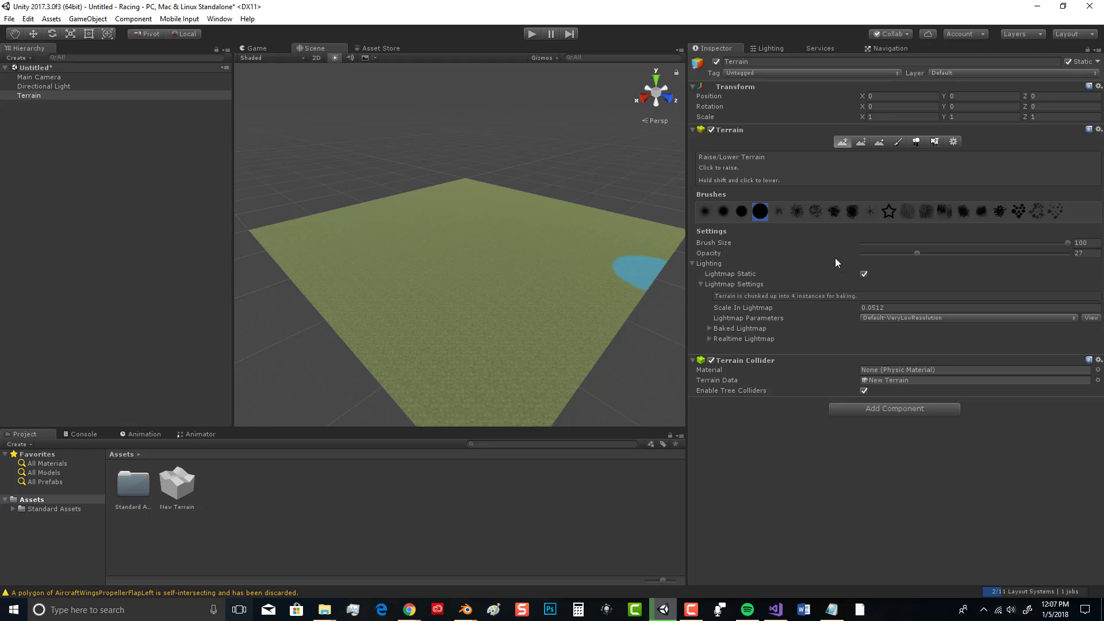
pyautogui.click(902, 254)
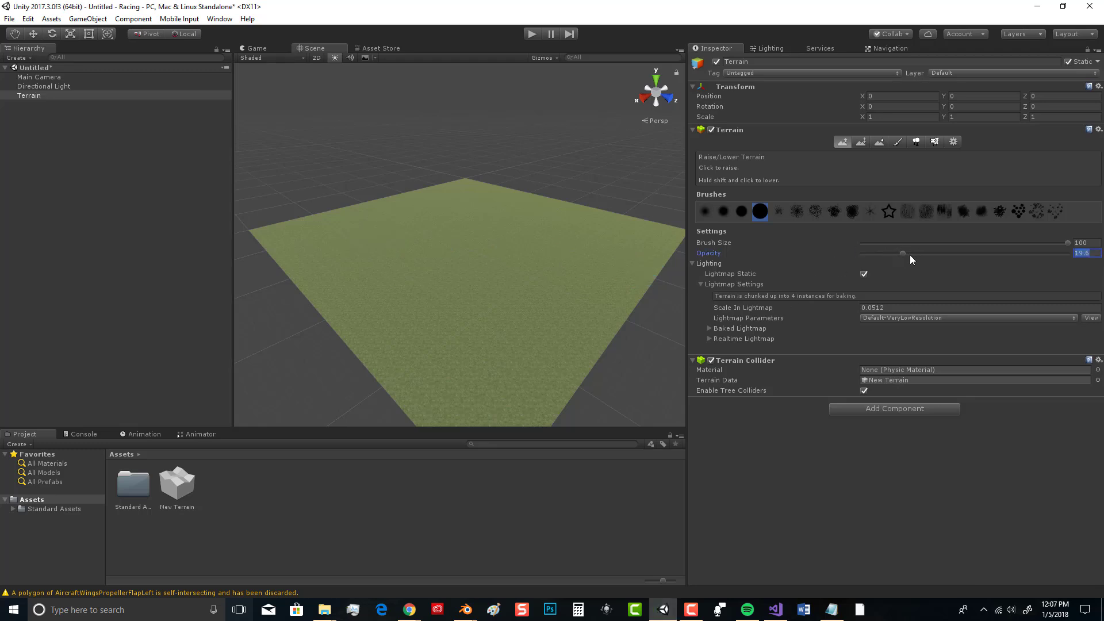
pyautogui.click(909, 243)
pyautogui.click(938, 243)
pyautogui.click(263, 233)
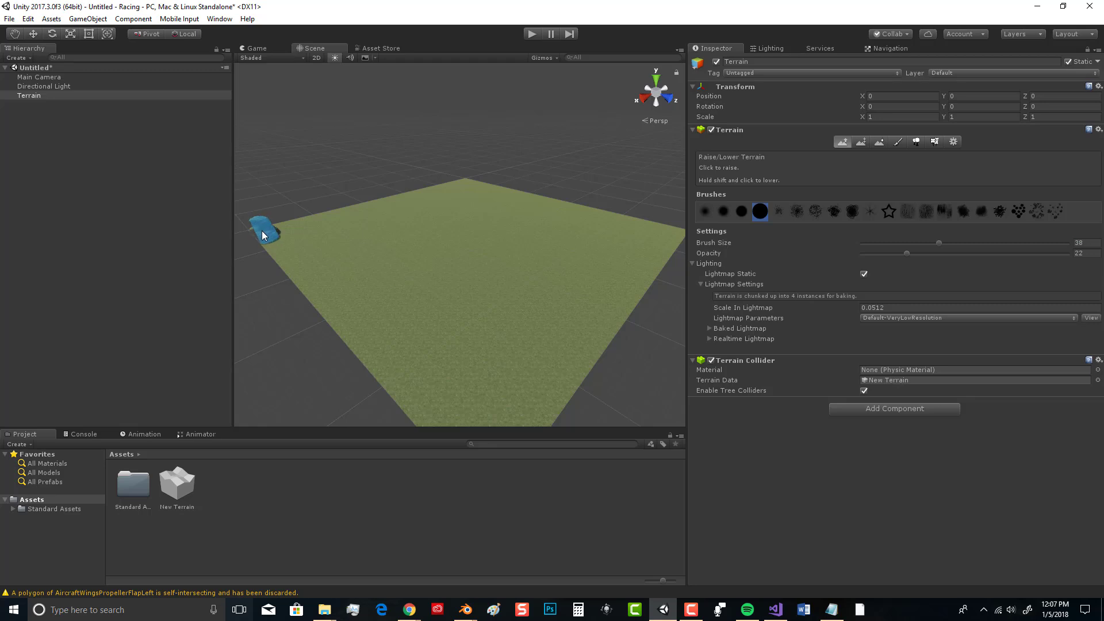
pyautogui.click(296, 223)
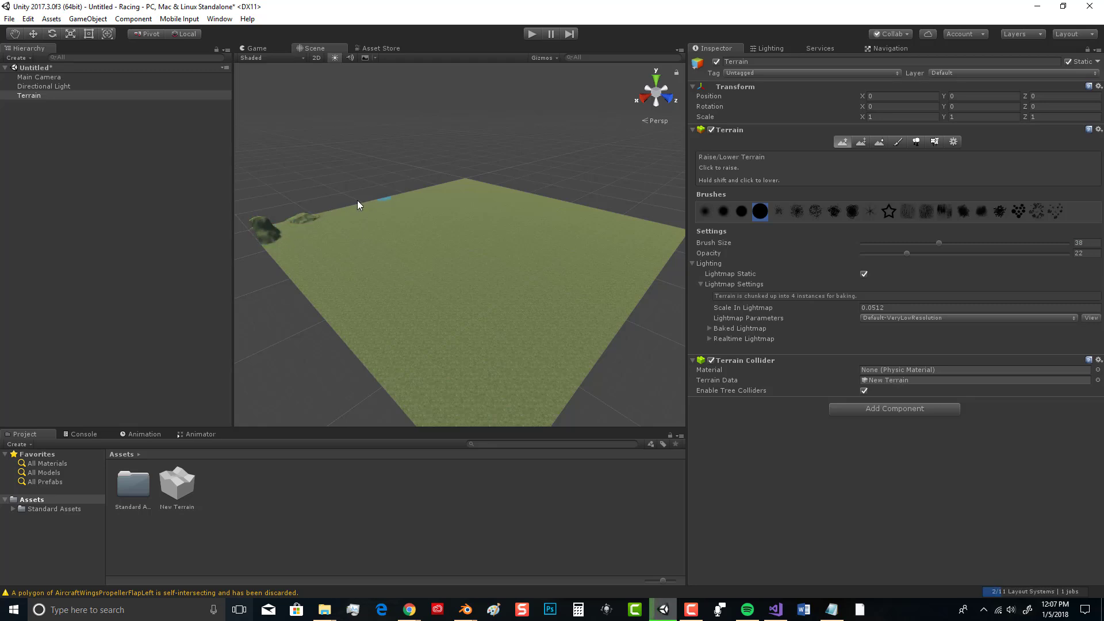
# Raise a chain of peaks across the far half of the terrain, continuing as a long ridge curving toward the front.
pyautogui.moveTo(359, 207); pyautogui.dragTo(397, 212)
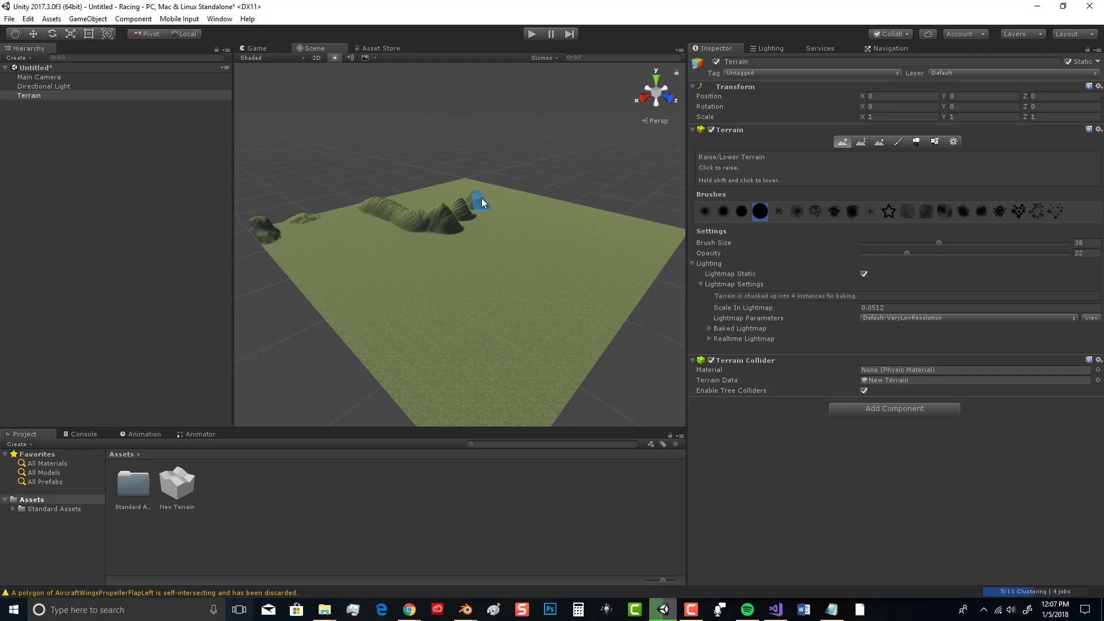
pyautogui.hotkey('ctrl', 'z')
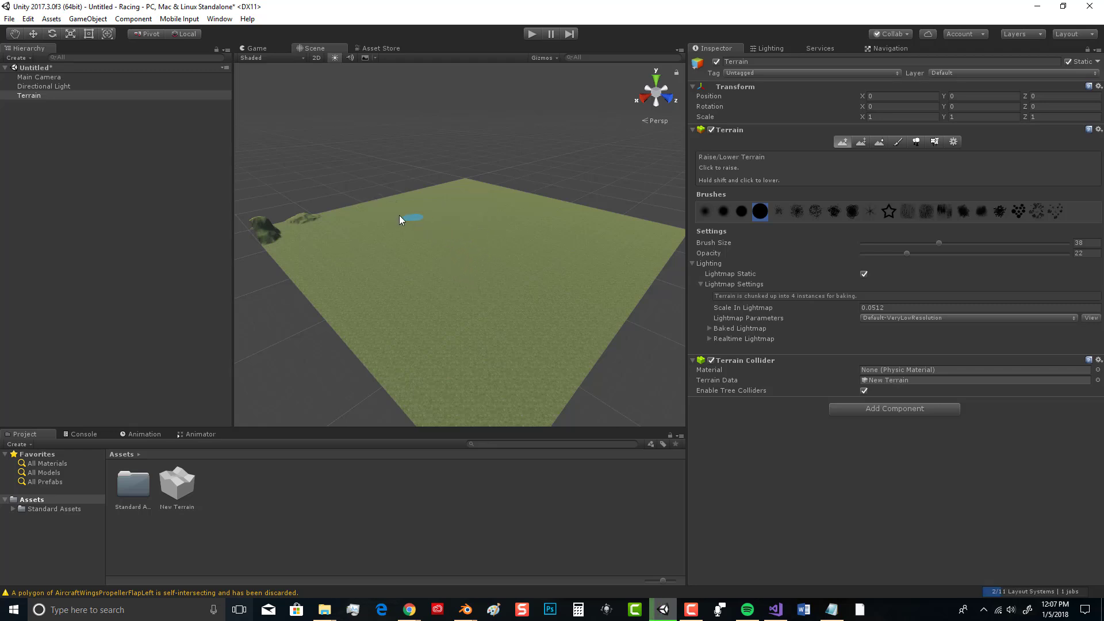
pyautogui.moveTo(379, 216); pyautogui.dragTo(450, 228)
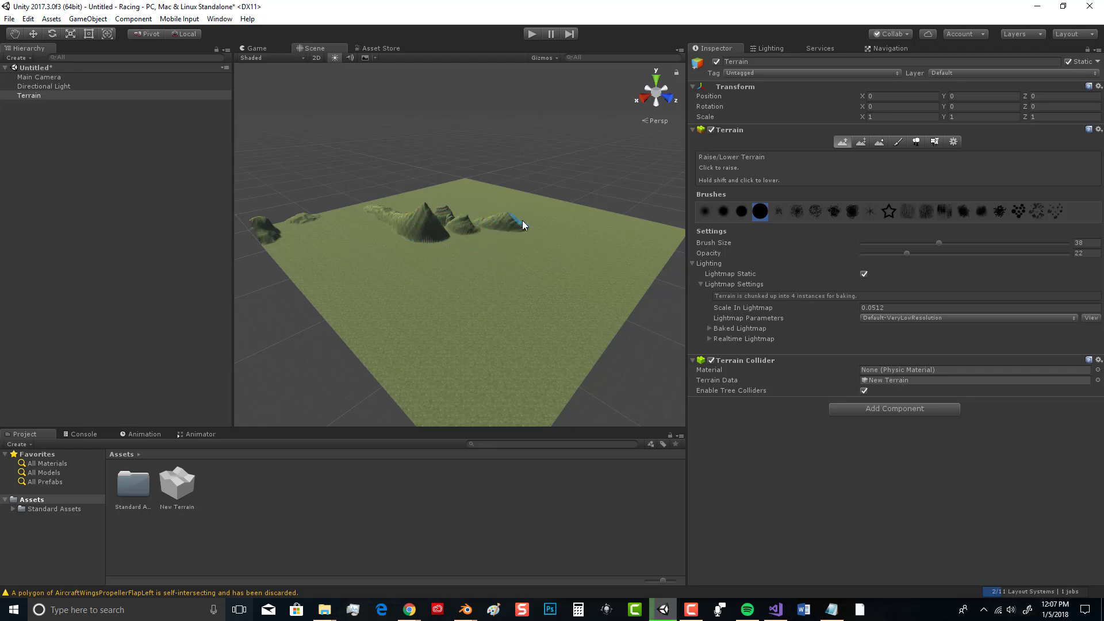
pyautogui.moveTo(550, 229); pyautogui.dragTo(563, 309)
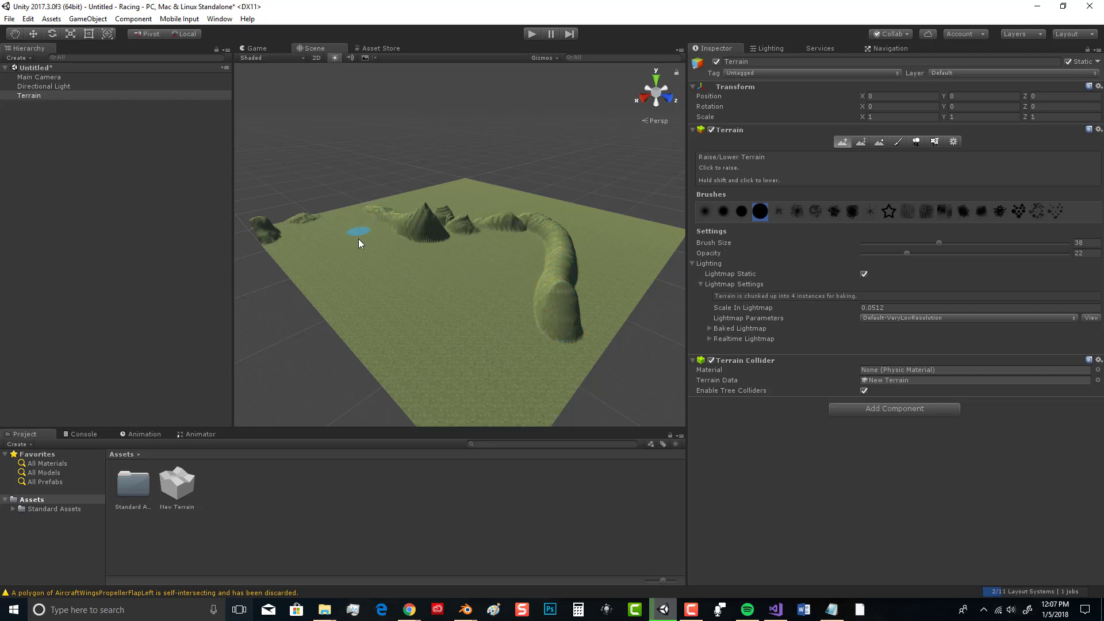
# Raise a winding ridge along the left side, hills in the middle and far corner, and a small right-edge ridge at brush size 21.
pyautogui.moveTo(313, 234); pyautogui.dragTo(310, 251)
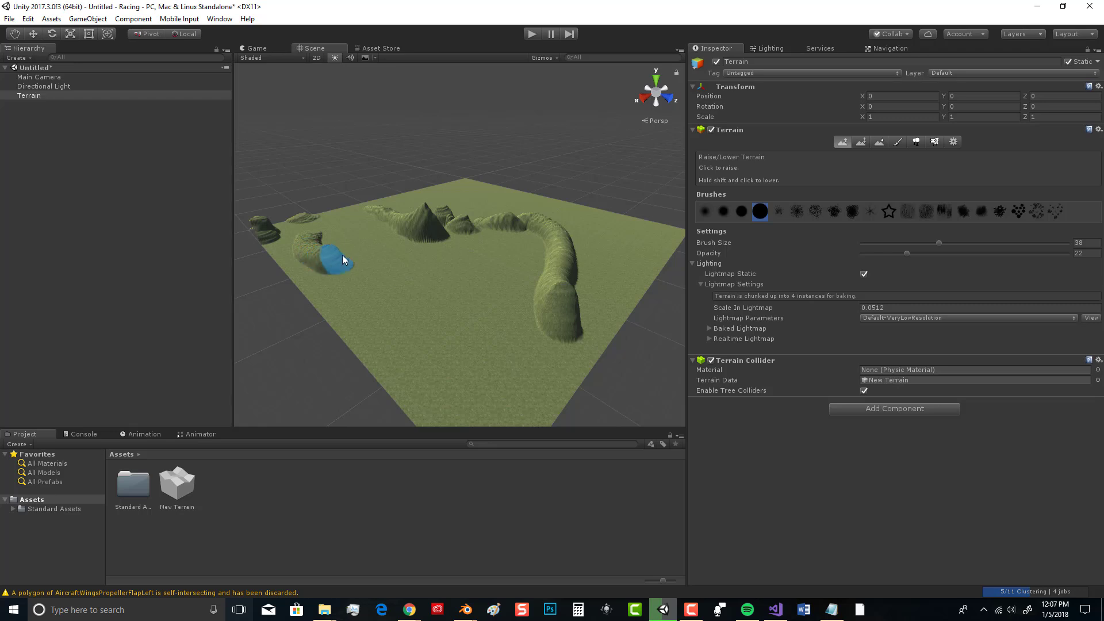
pyautogui.moveTo(379, 317); pyautogui.dragTo(412, 310)
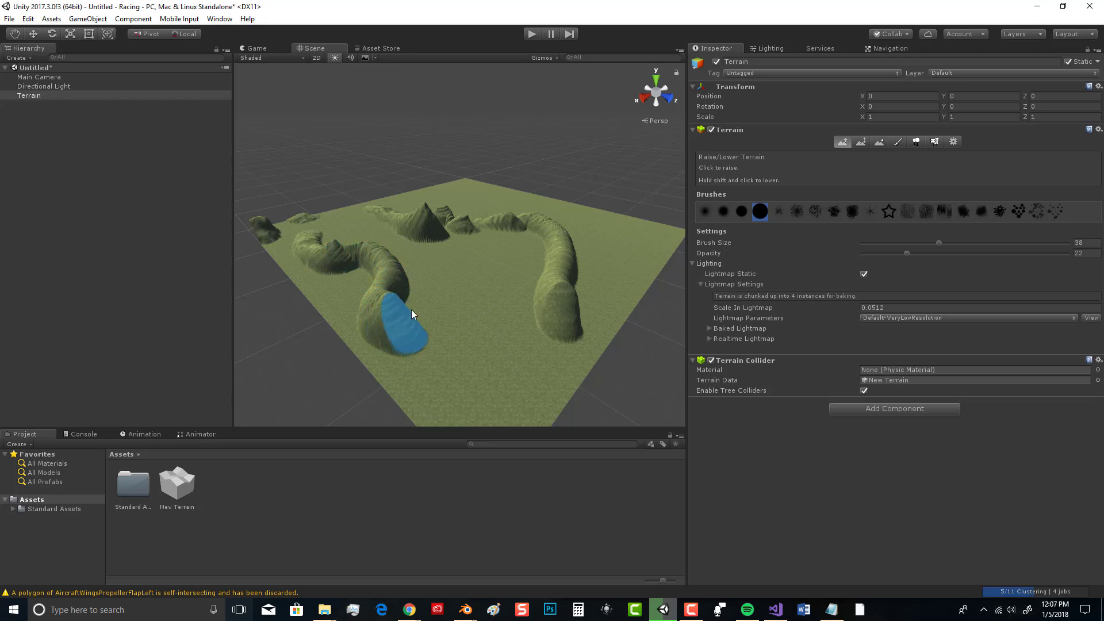
pyautogui.moveTo(487, 272); pyautogui.dragTo(500, 293)
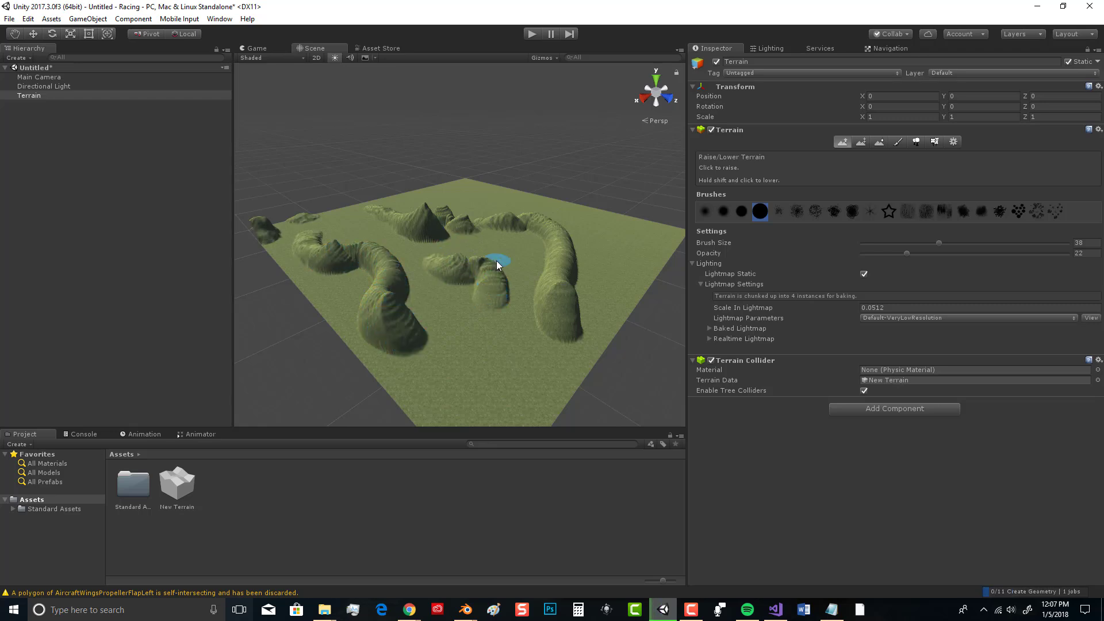
pyautogui.moveTo(475, 195); pyautogui.dragTo(489, 188)
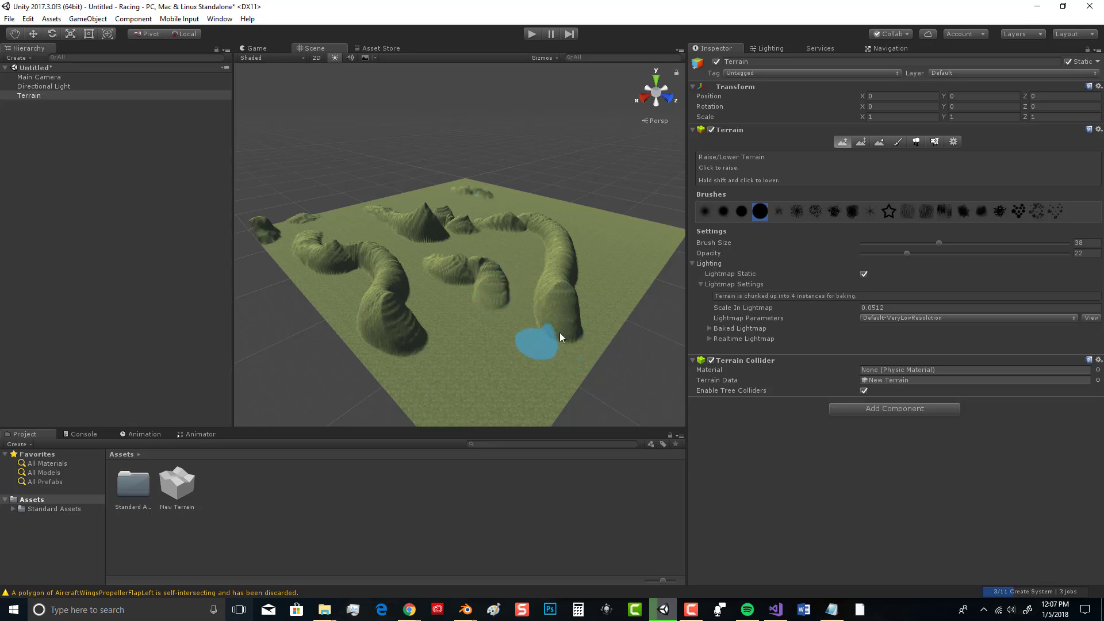
pyautogui.click(903, 244)
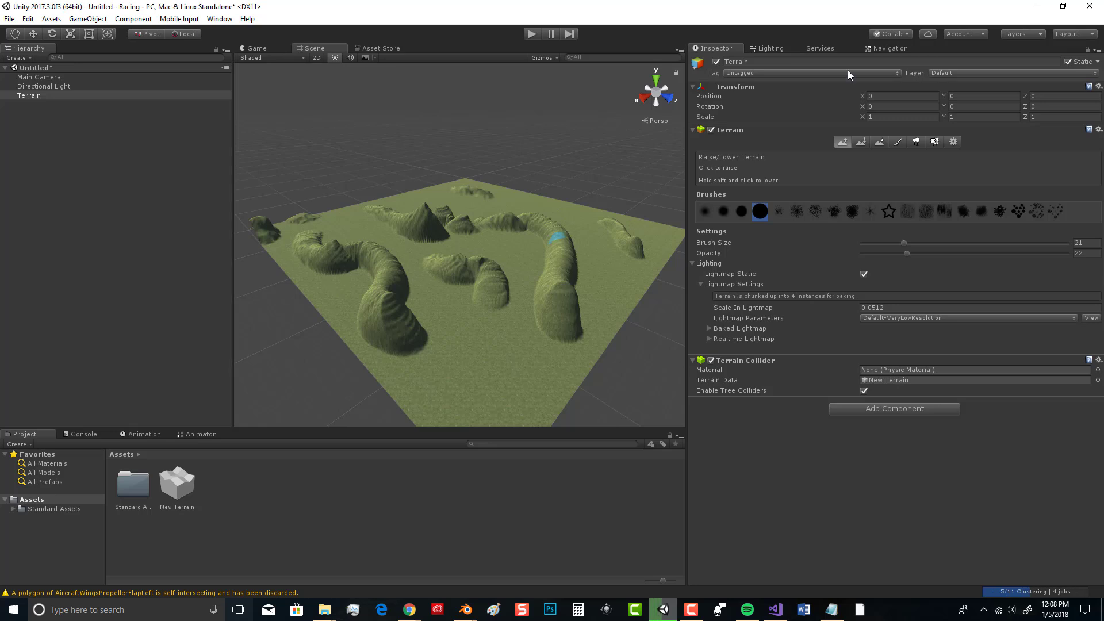
# Add the Conifer_Desktop prefab to the terrain's paintable trees.
pyautogui.click(917, 142)
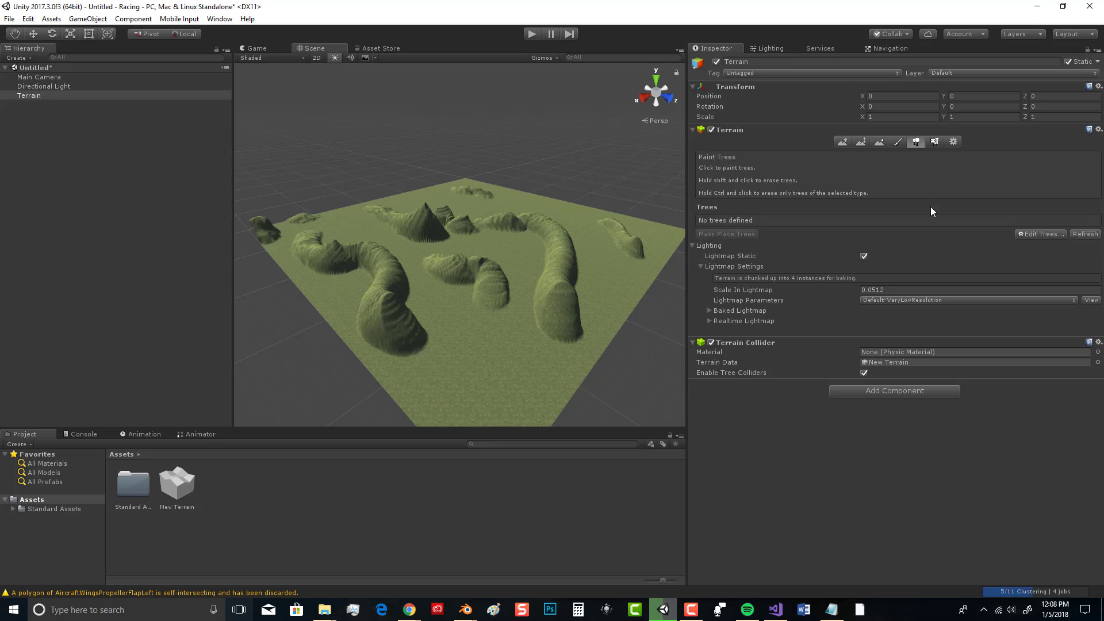
pyautogui.click(1036, 234)
pyautogui.click(1027, 239)
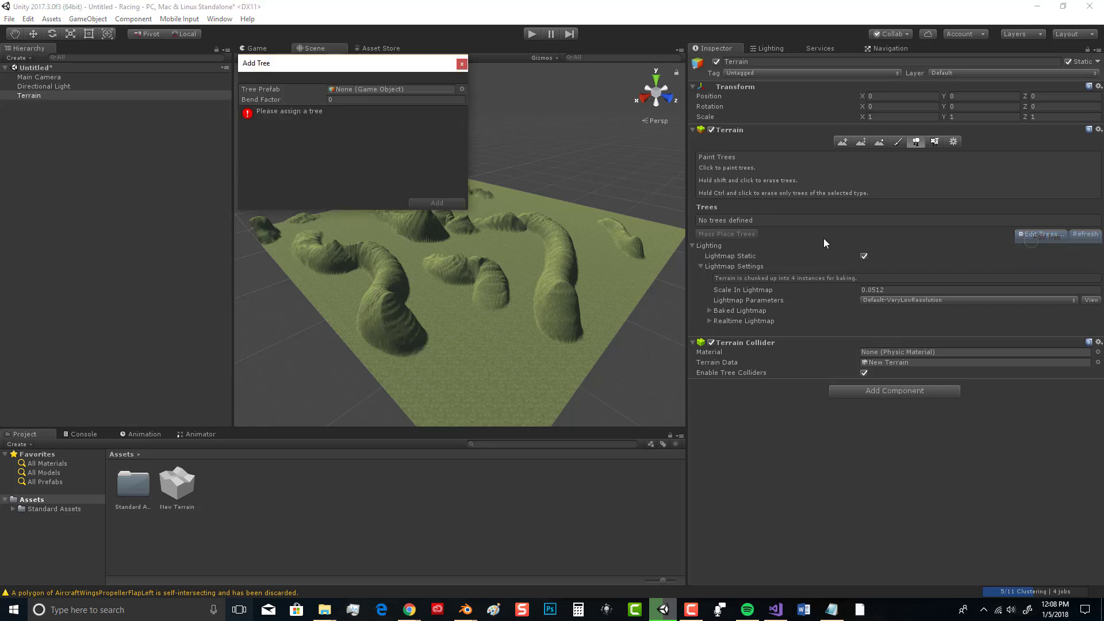
pyautogui.click(461, 89)
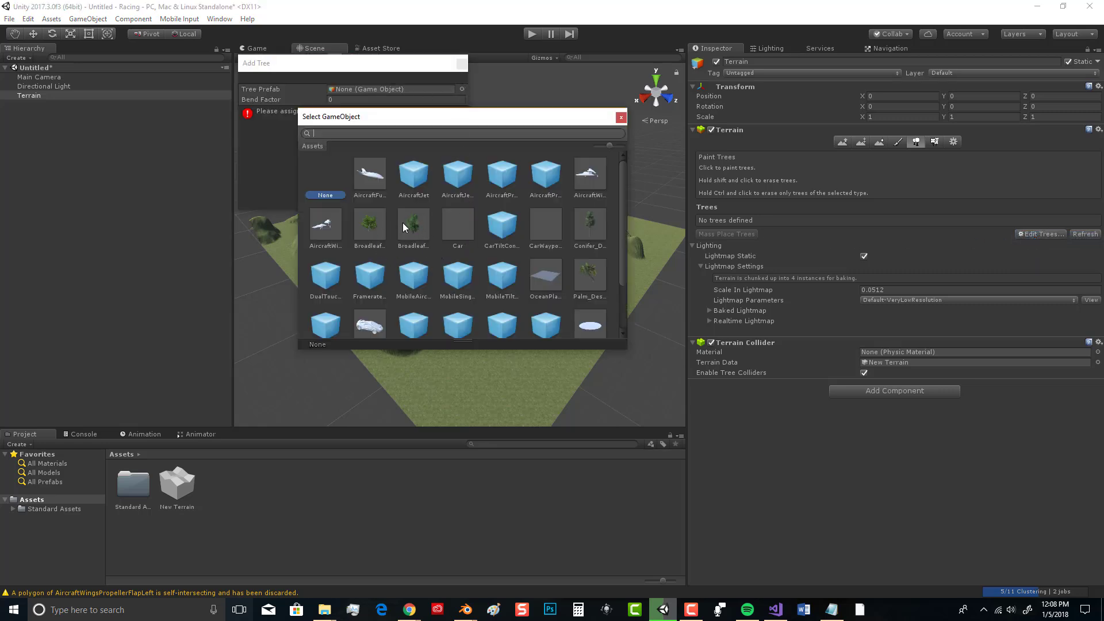
pyautogui.doubleClick(590, 219)
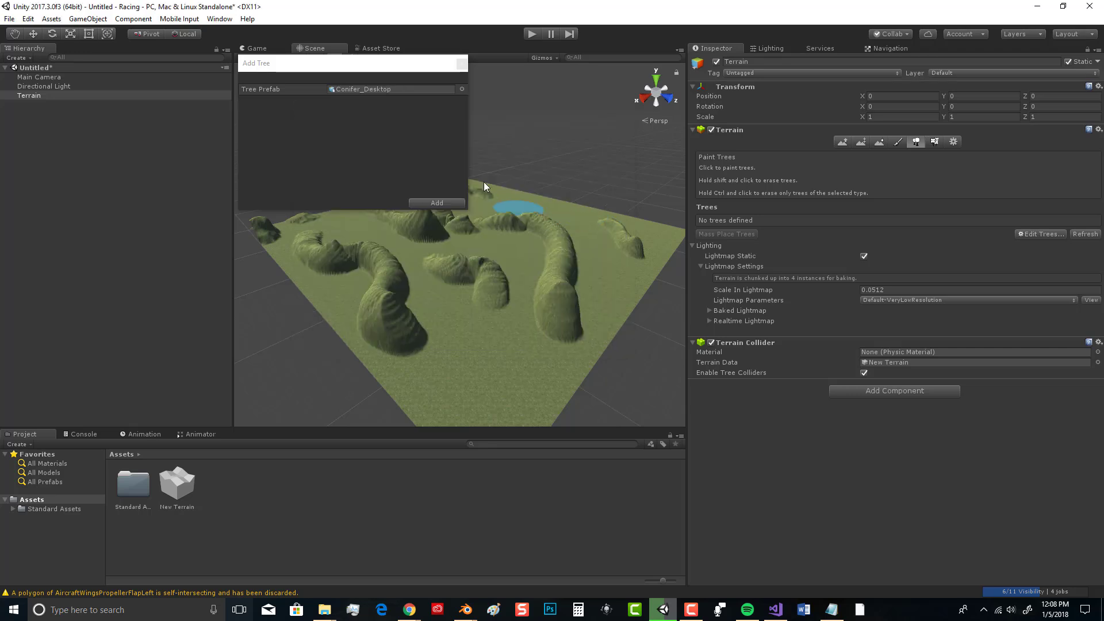
pyautogui.click(446, 202)
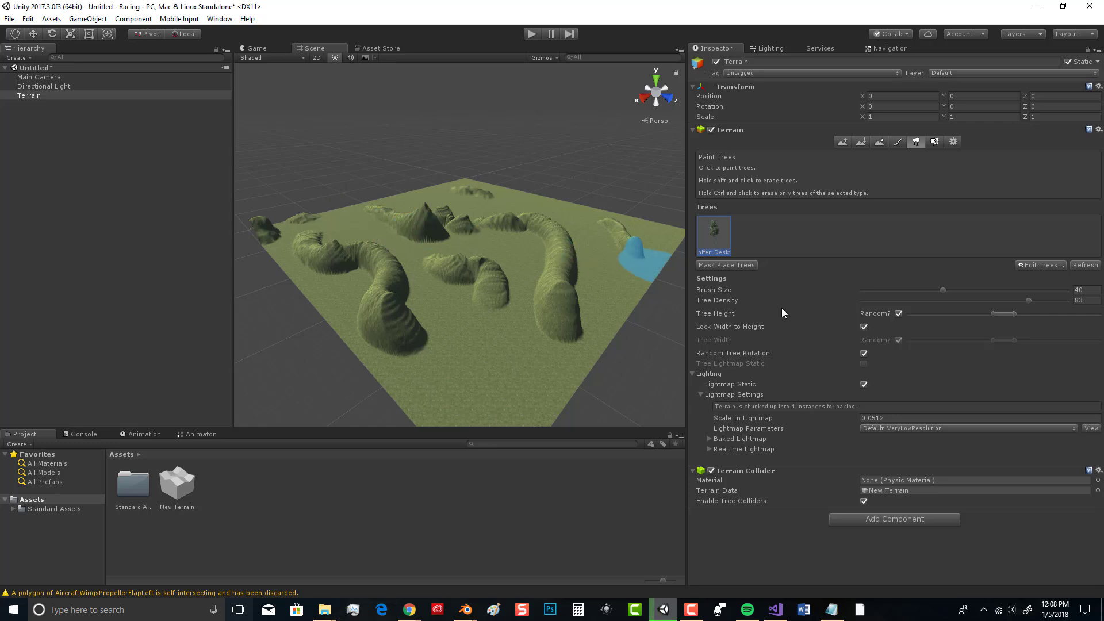
pyautogui.click(939, 300)
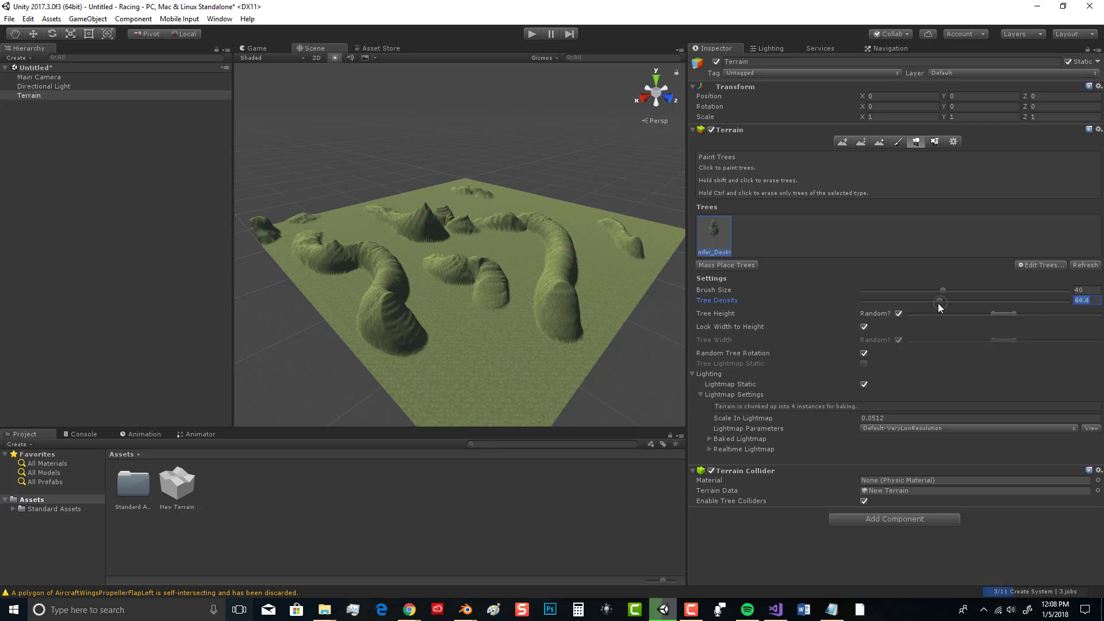
pyautogui.click(344, 224)
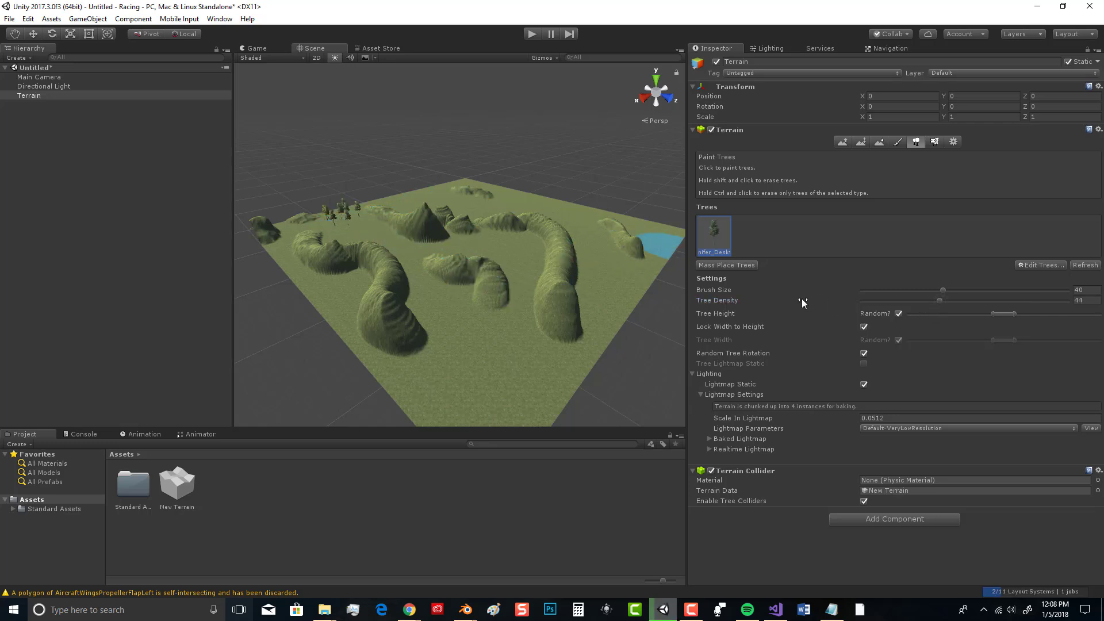
pyautogui.hotkey('ctrl', 'z')
# Paint groups of conifers on and around the hills and ridges with tree density 23 and brush size 40.
pyautogui.click(904, 301)
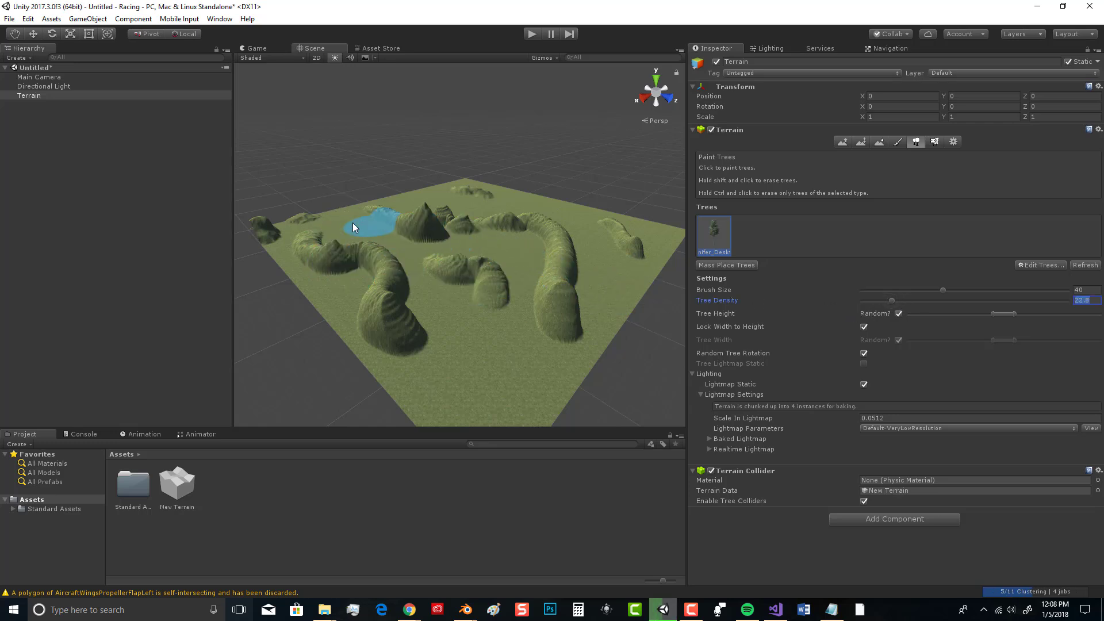
pyautogui.click(310, 237)
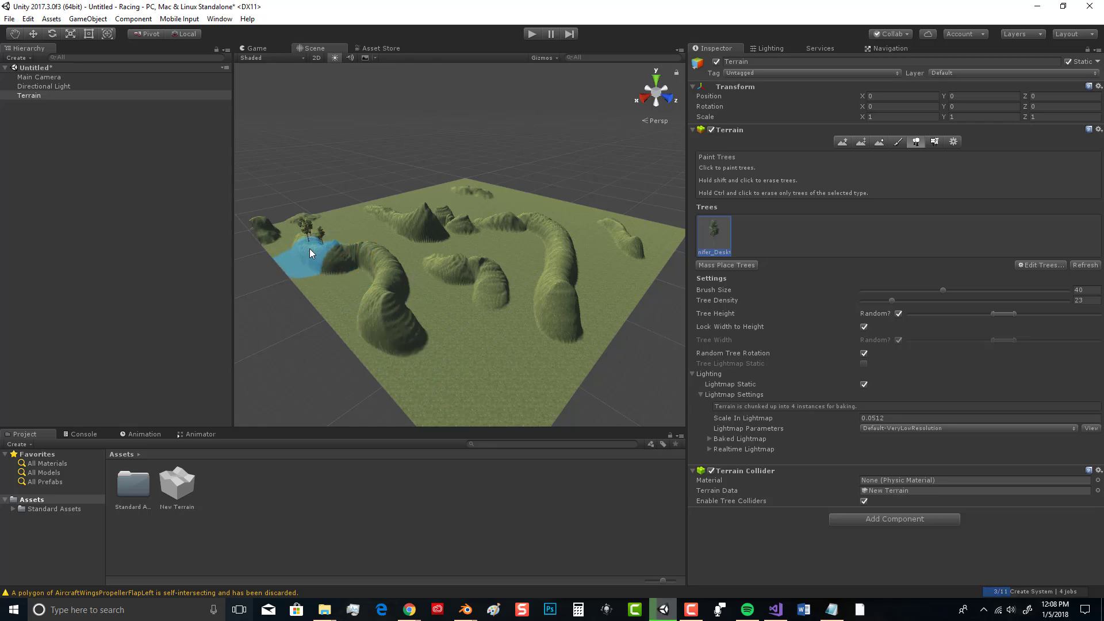
pyautogui.click(309, 248)
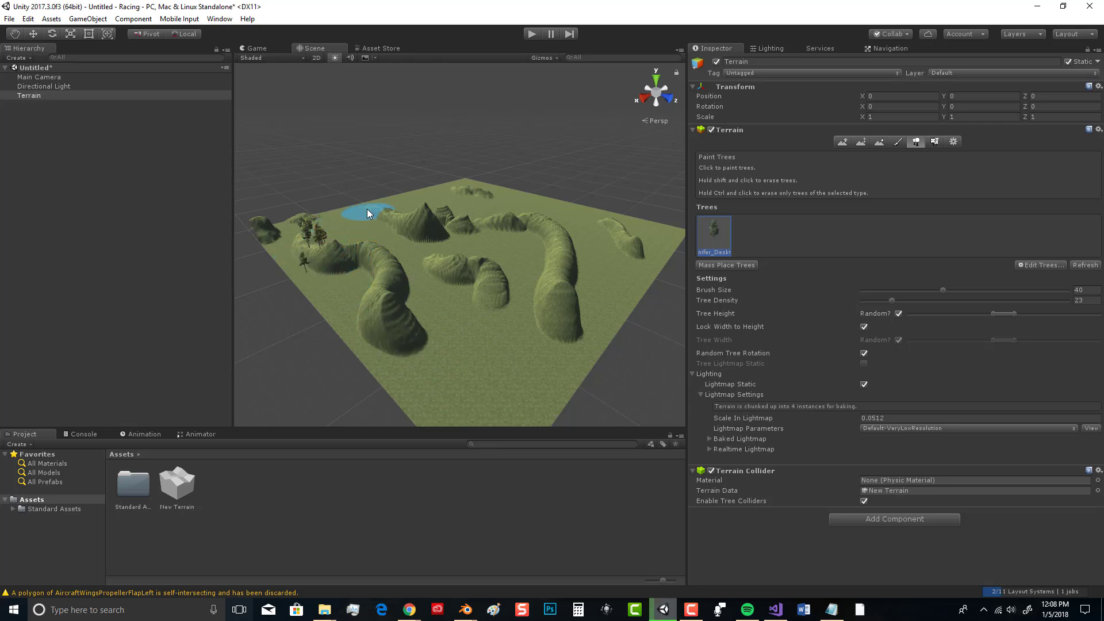
pyautogui.click(368, 213)
pyautogui.click(392, 216)
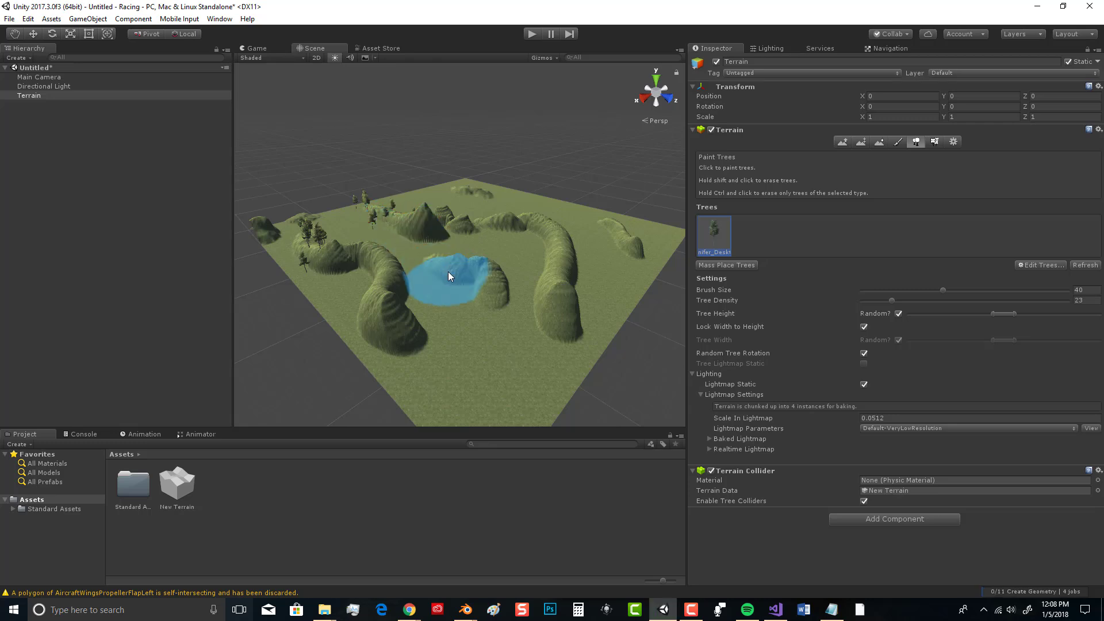
pyautogui.click(464, 236)
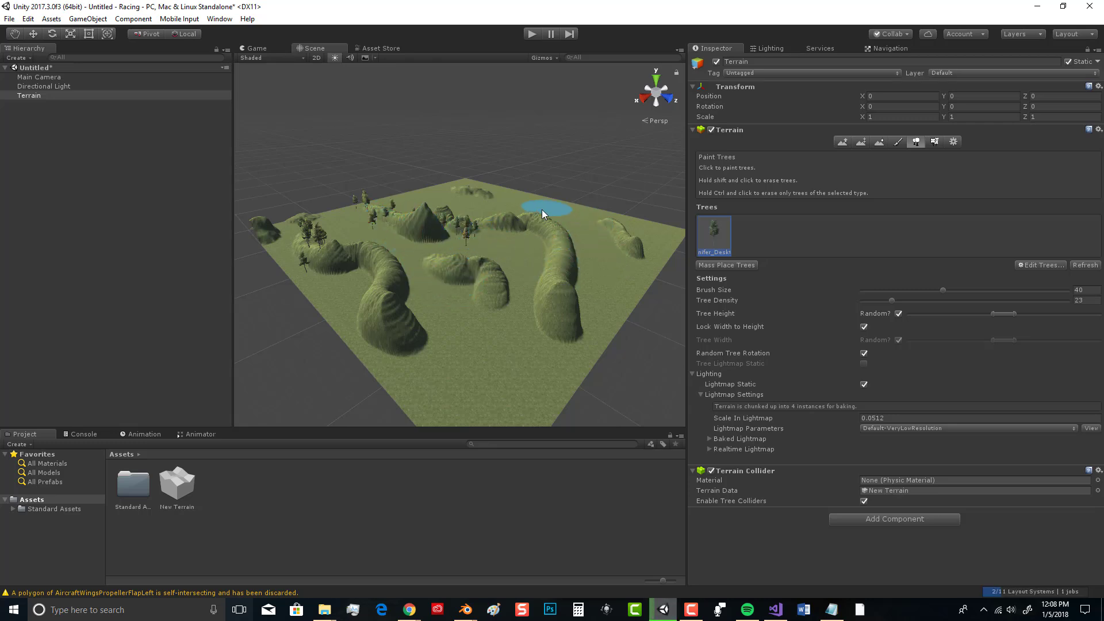
pyautogui.click(516, 212)
pyautogui.click(546, 316)
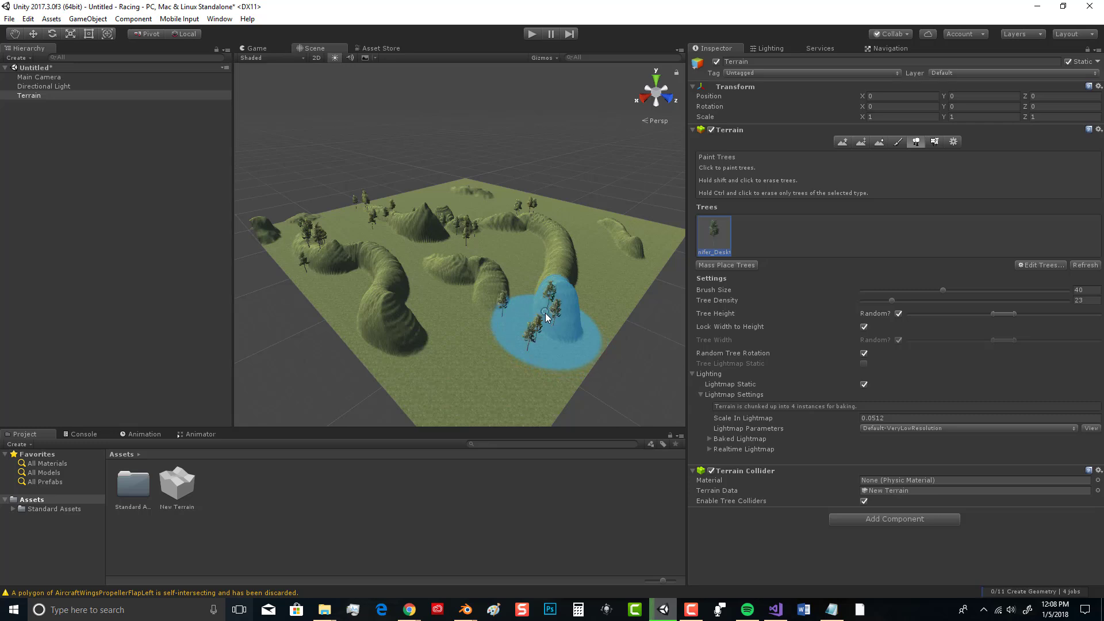
pyautogui.click(417, 334)
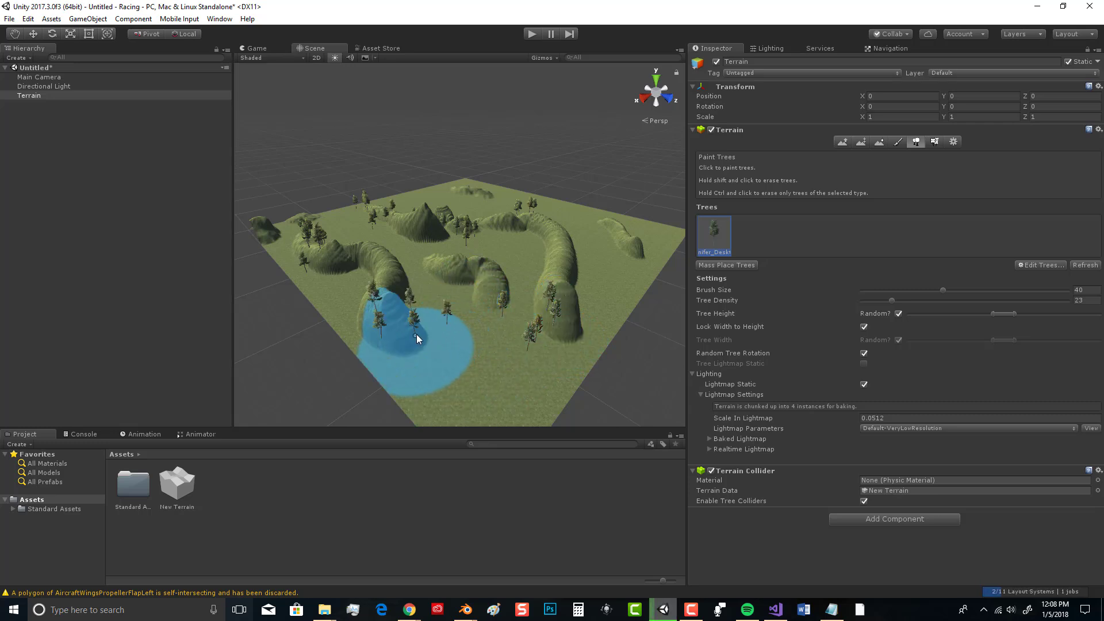
# Paint more conifers beside the left and right ridges, in the far corner and across the open front area.
pyautogui.click(353, 281)
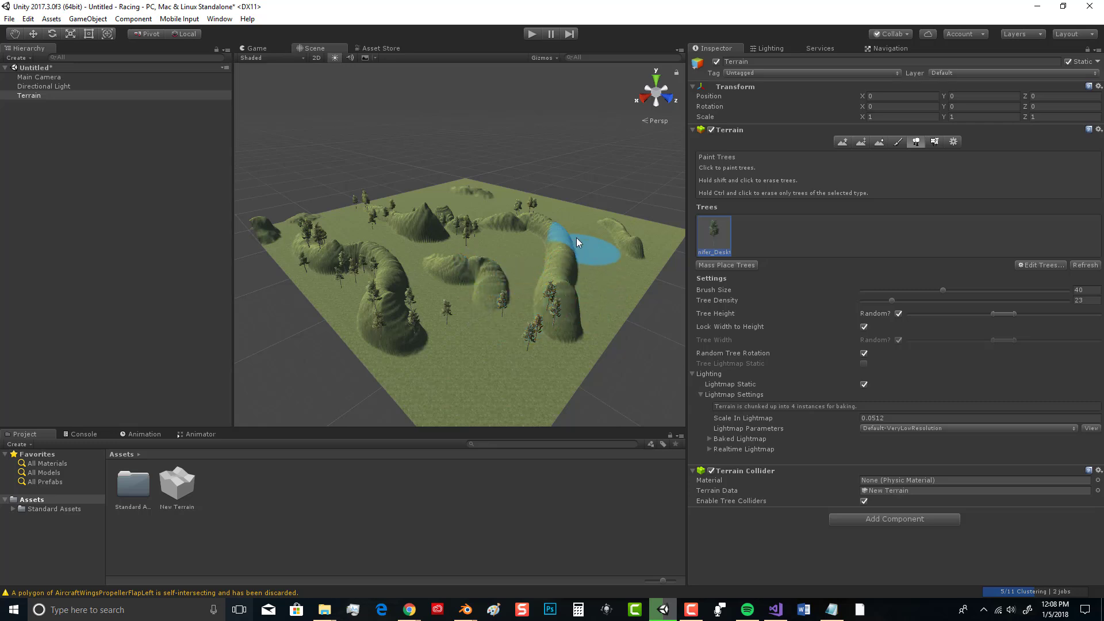
pyautogui.moveTo(575, 217); pyautogui.dragTo(606, 289)
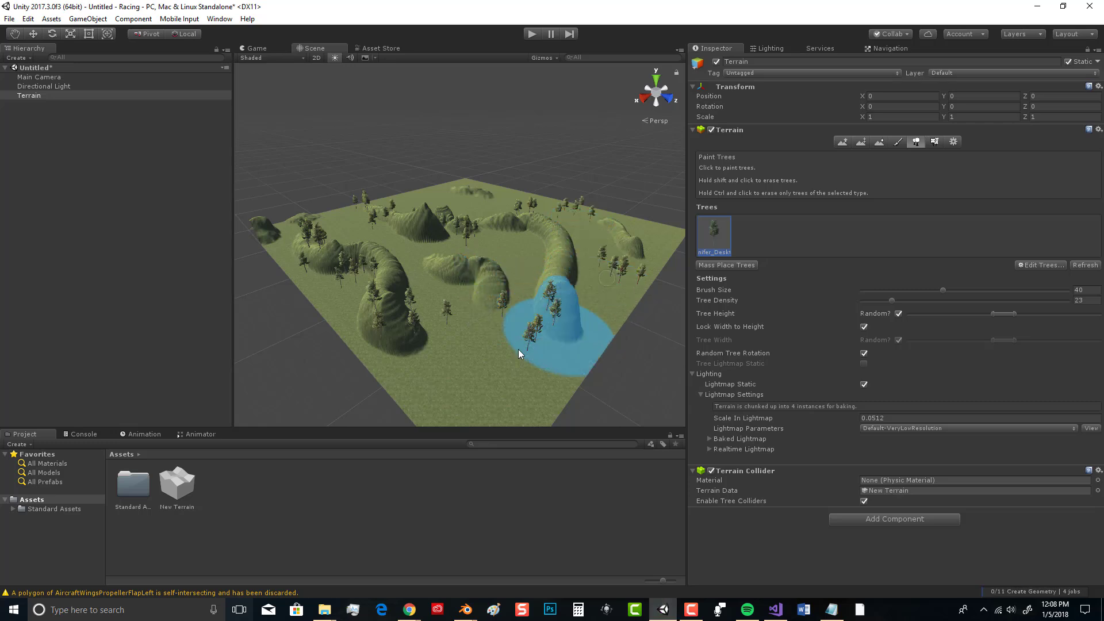
pyautogui.moveTo(471, 408); pyautogui.dragTo(489, 403)
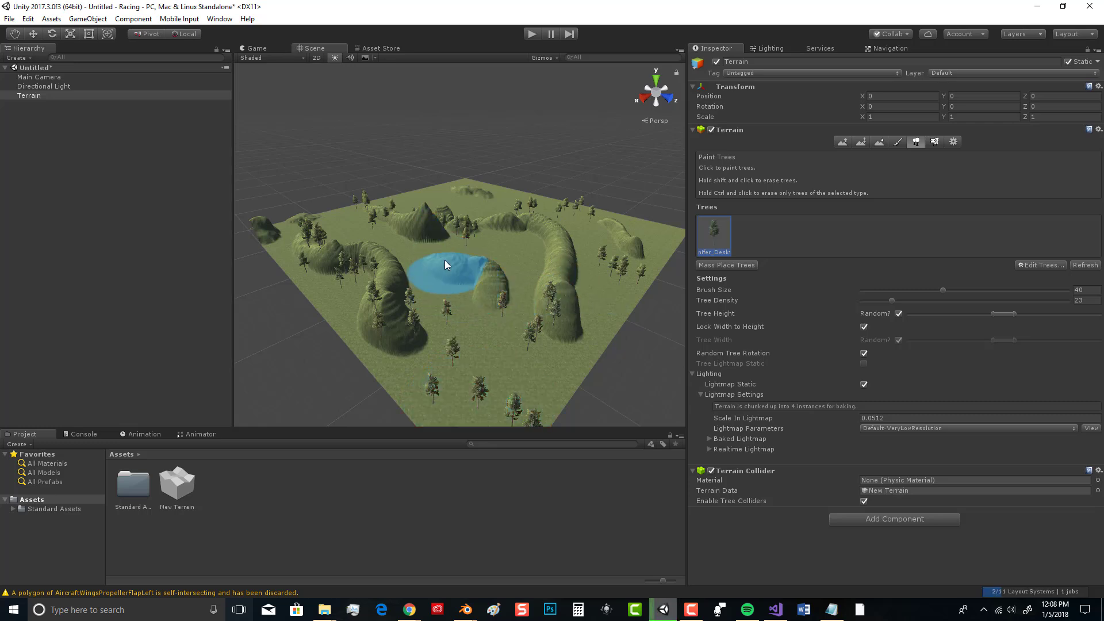
pyautogui.hotkey('ctrl', 'z')
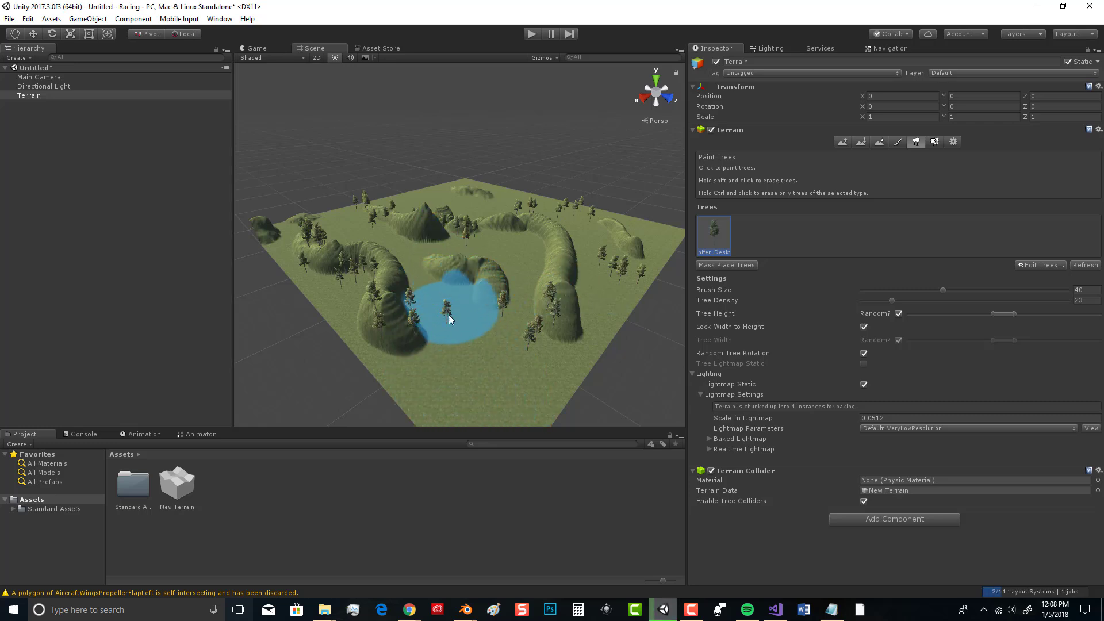
pyautogui.click(461, 181)
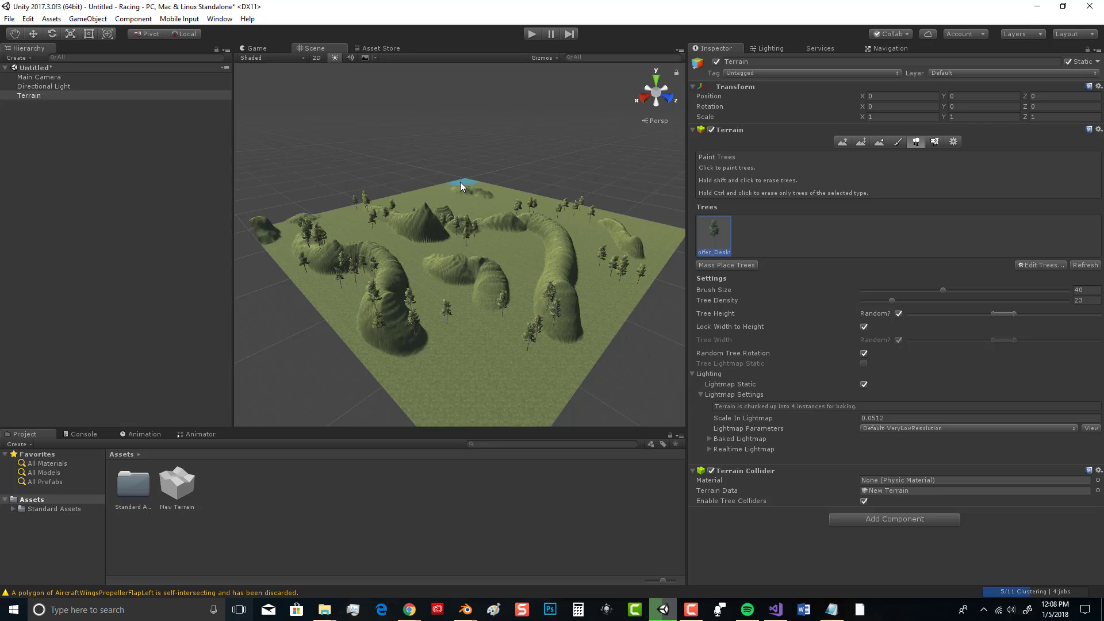
pyautogui.moveTo(448, 368)
pyautogui.mouseDown()
pyautogui.moveTo(436, 384)
pyautogui.moveTo(440, 415)
pyautogui.moveTo(384, 382)
pyautogui.mouseUp()
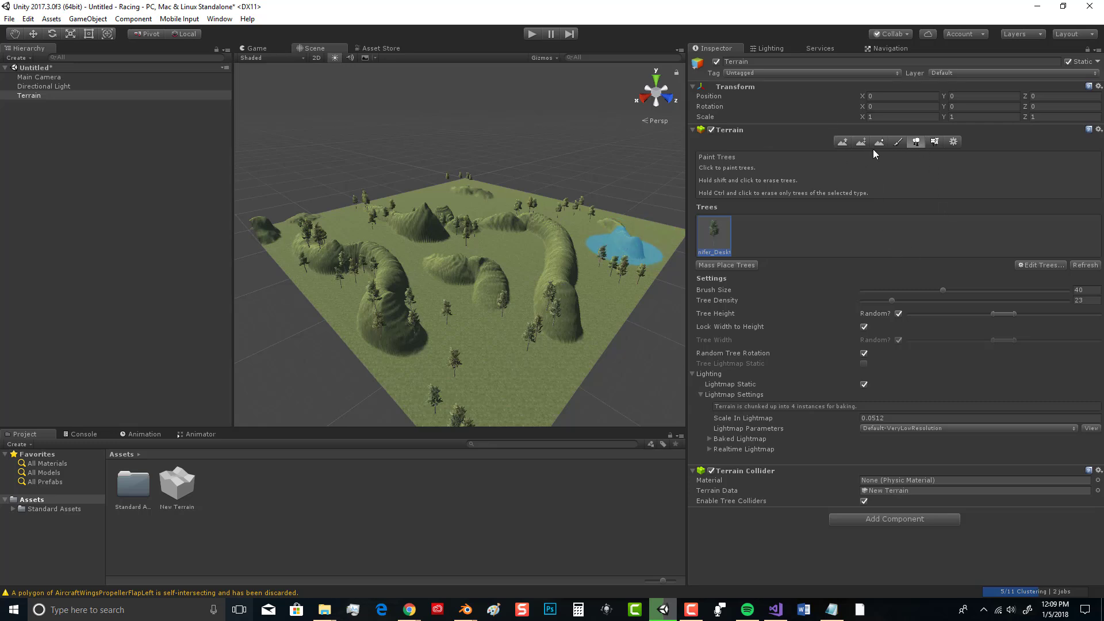
pyautogui.click(899, 144)
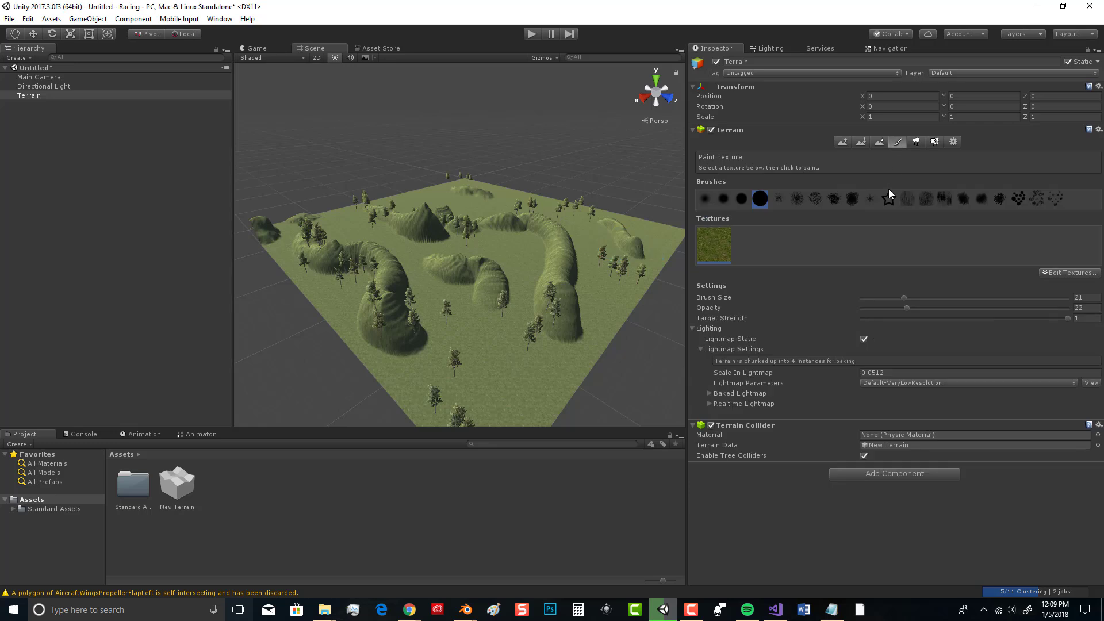
pyautogui.click(1051, 274)
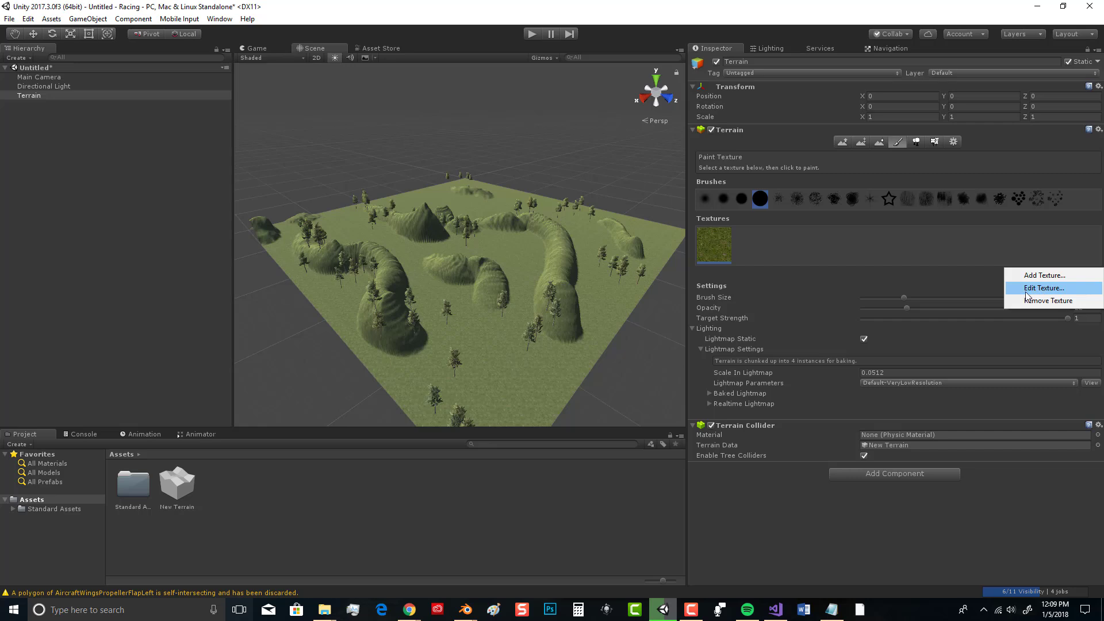
pyautogui.click(1037, 289)
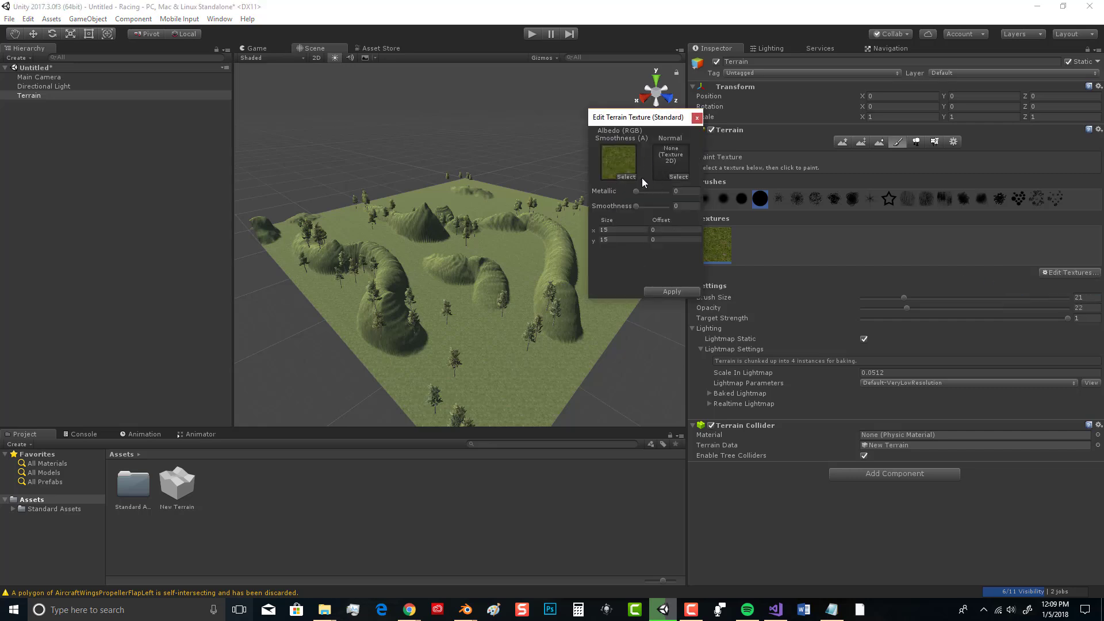
pyautogui.click(628, 177)
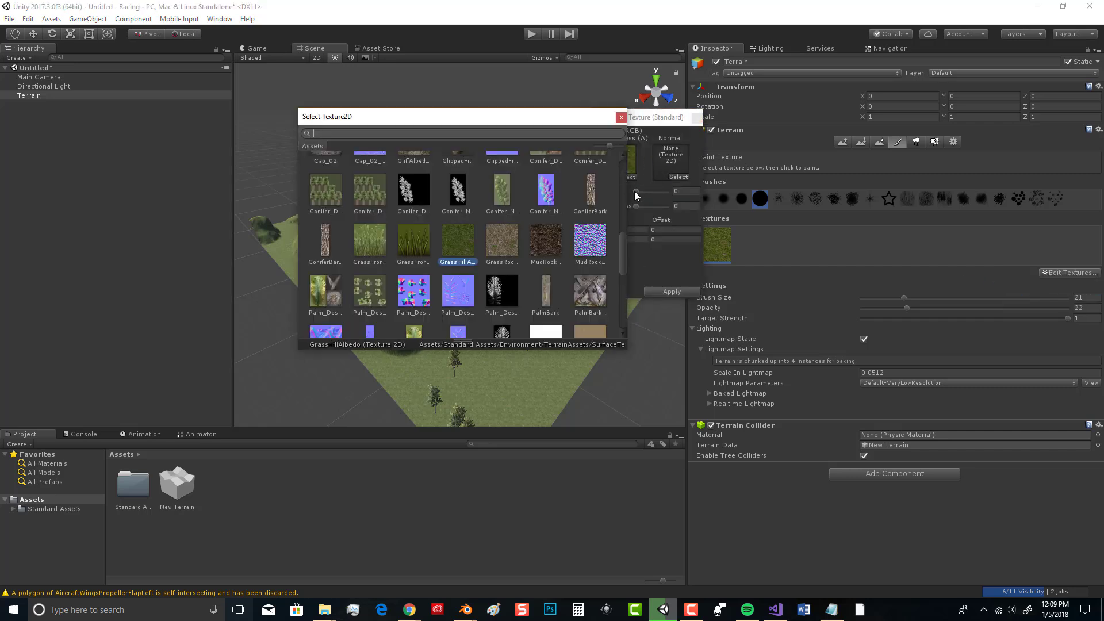
pyautogui.click(546, 246)
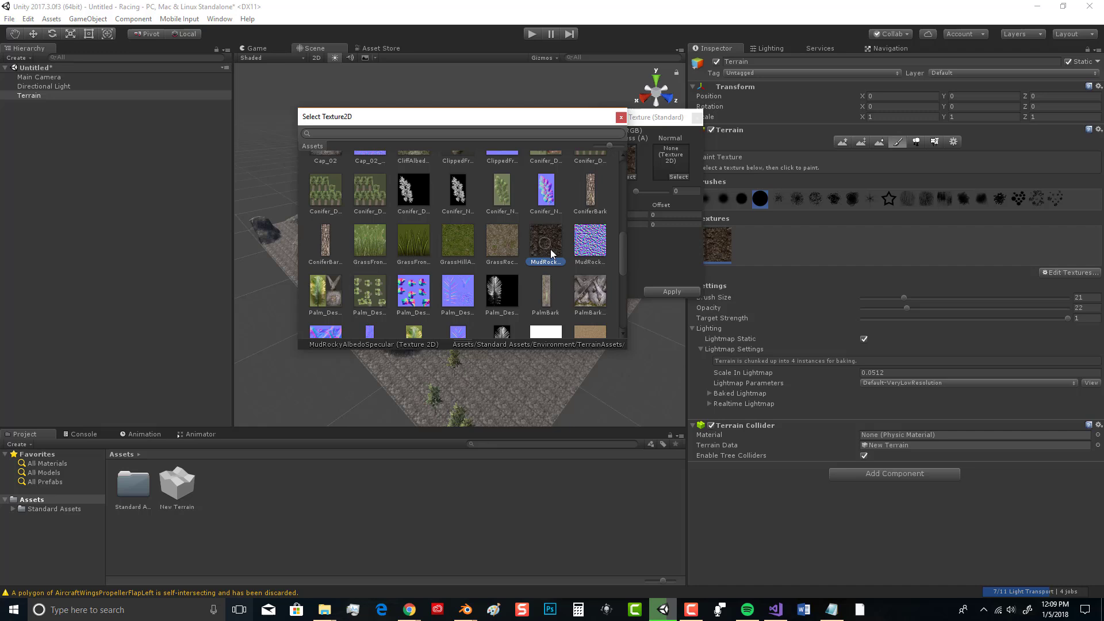
pyautogui.click(621, 118)
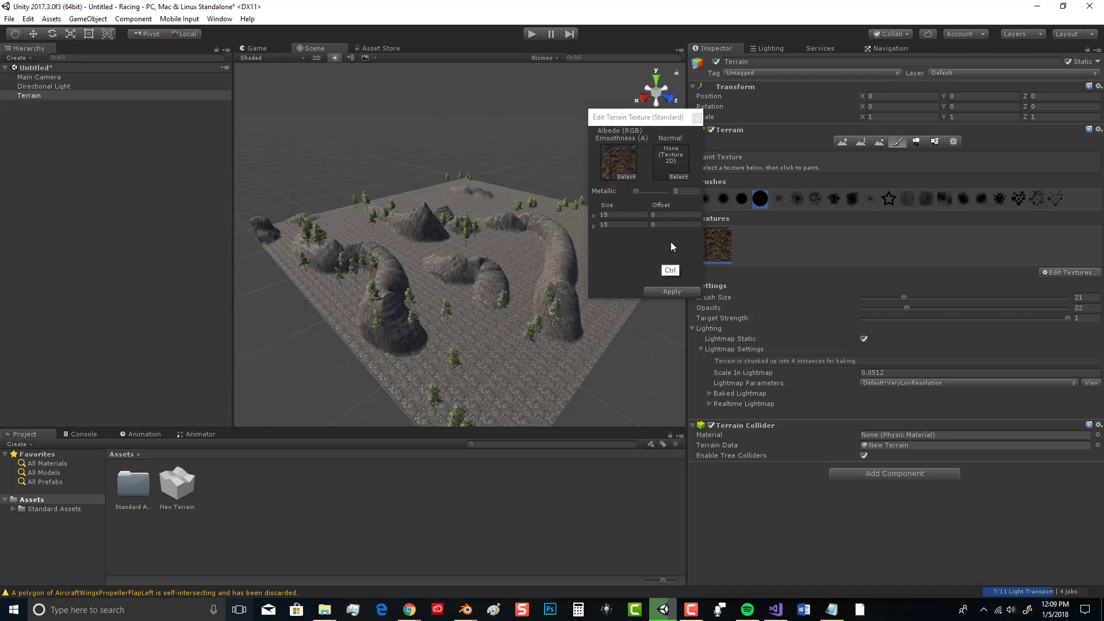
pyautogui.hotkey('ctrl', 'z')
pyautogui.click(696, 120)
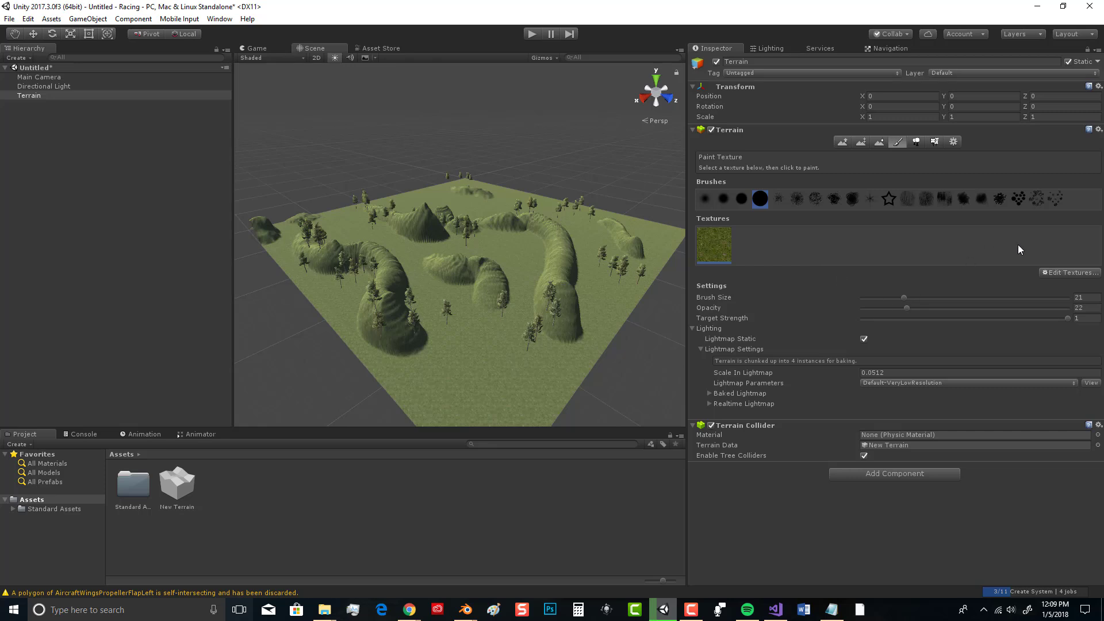
# Add MudRockyAlbedoSpecular as a second paintable terrain texture alongside the grass, with a tile size of 15 by 15.
pyautogui.click(1062, 273)
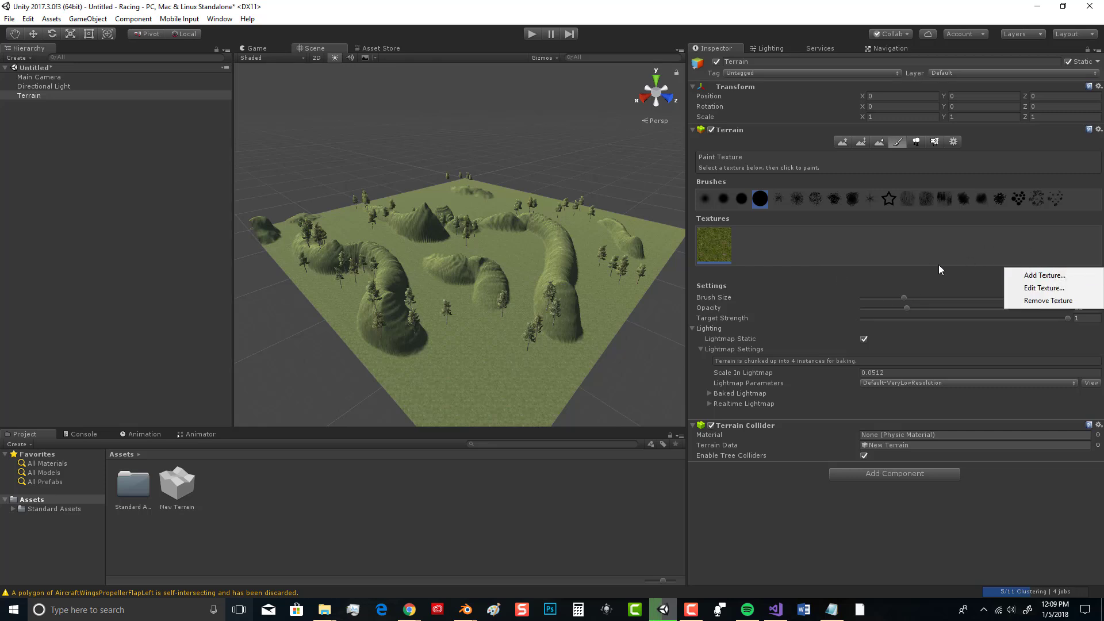
pyautogui.click(1045, 288)
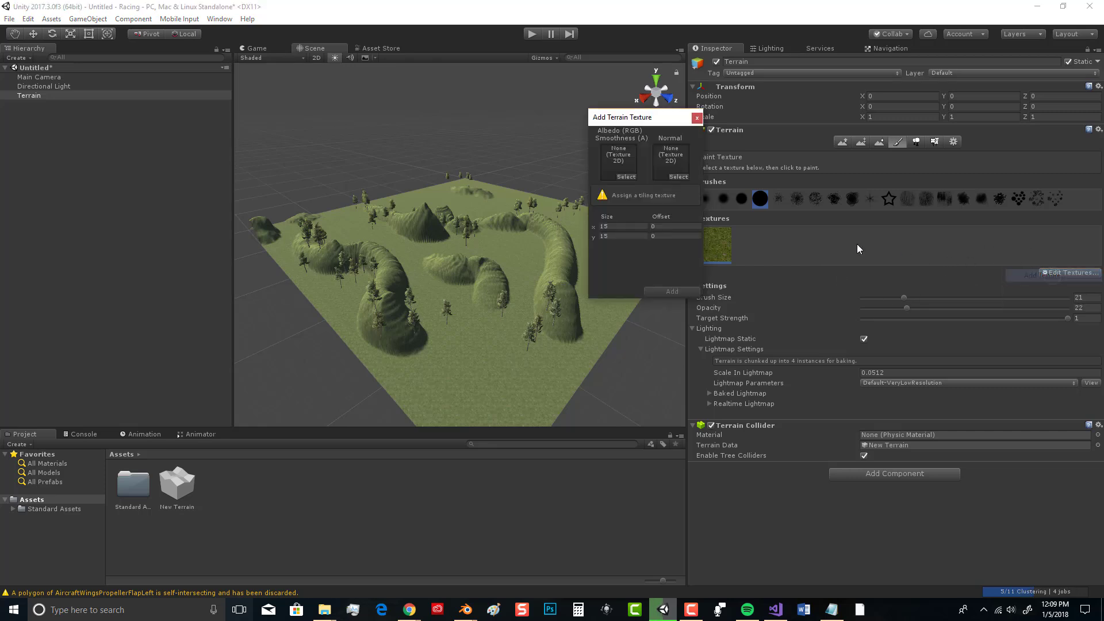
pyautogui.click(626, 177)
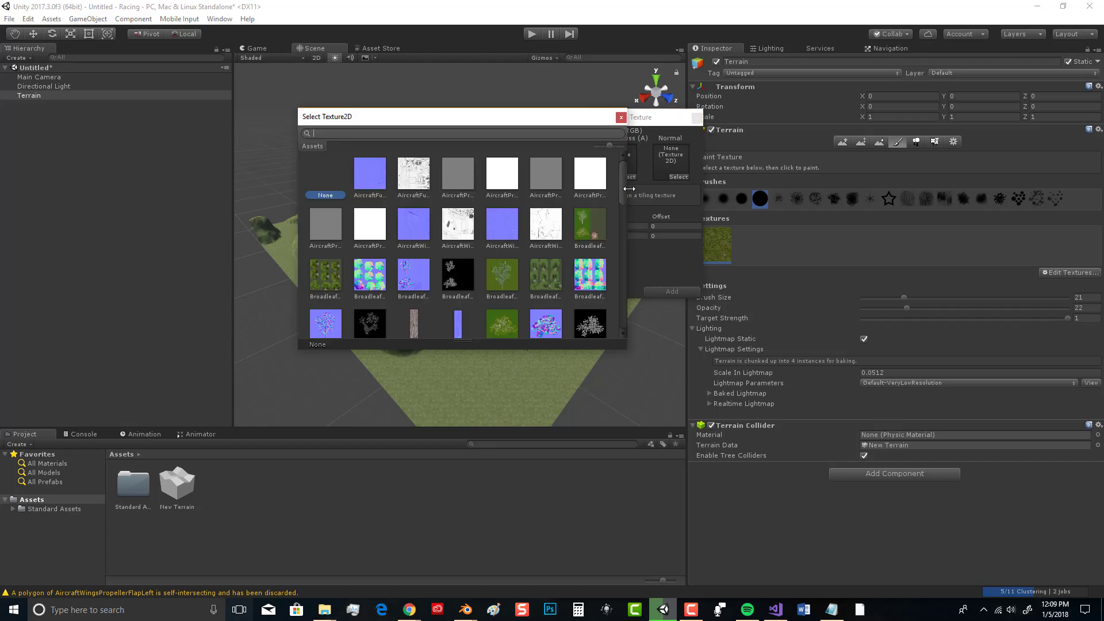
pyautogui.moveTo(625, 182); pyautogui.dragTo(620, 254)
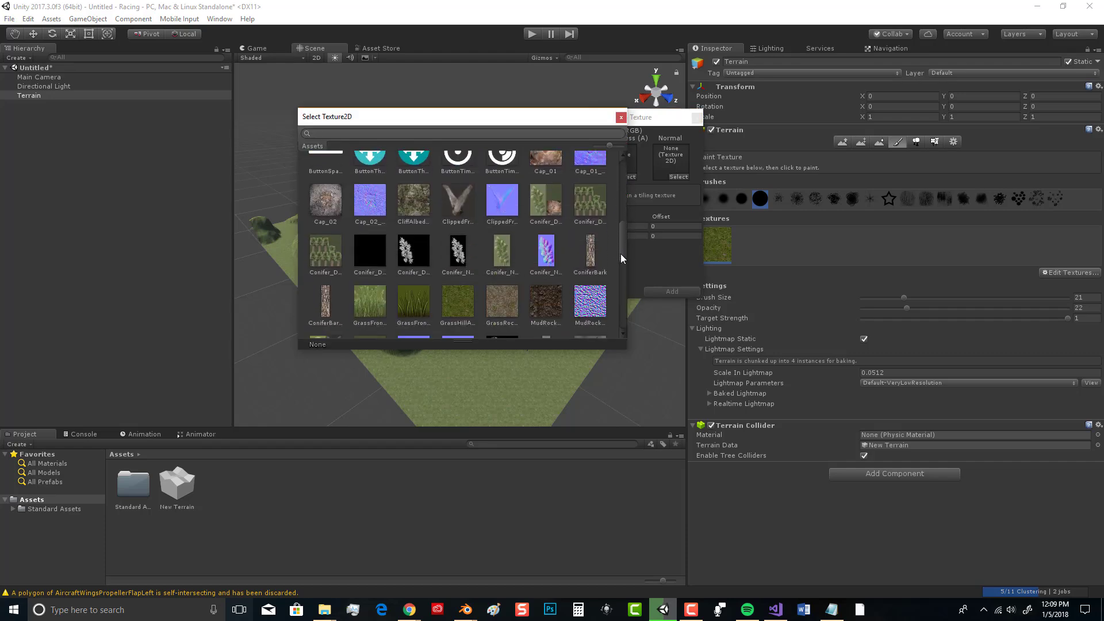
pyautogui.doubleClick(548, 304)
pyautogui.click(658, 292)
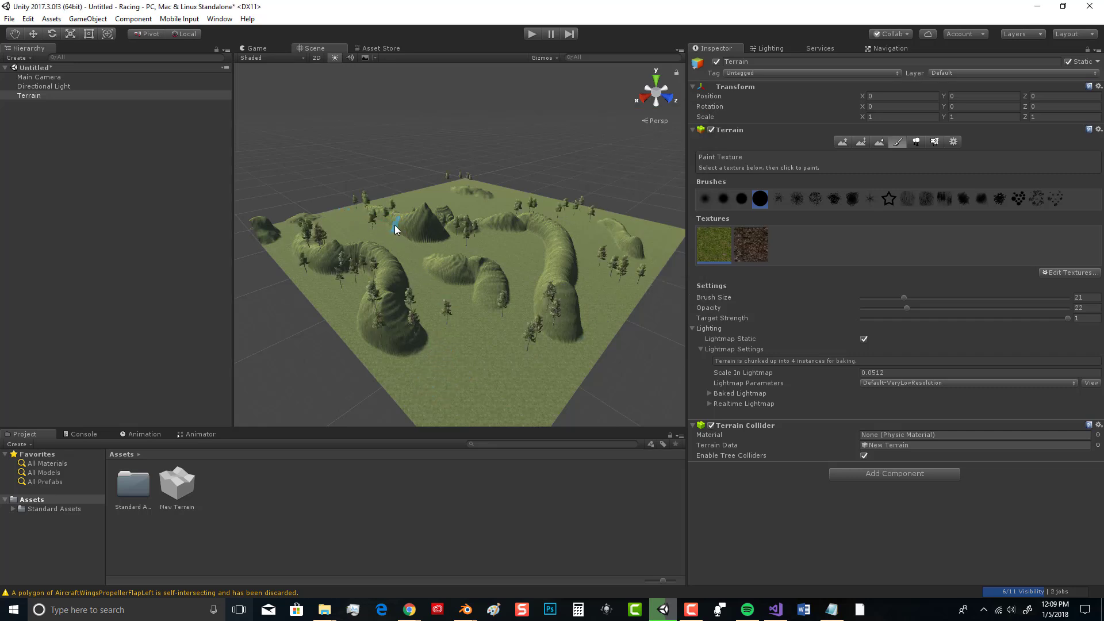
# Paint the mud-rock texture around the central peak and along the bases of the ridges and hills at brush size 21, opacity 22.
pyautogui.click(743, 199)
pyautogui.click(755, 240)
pyautogui.click(741, 199)
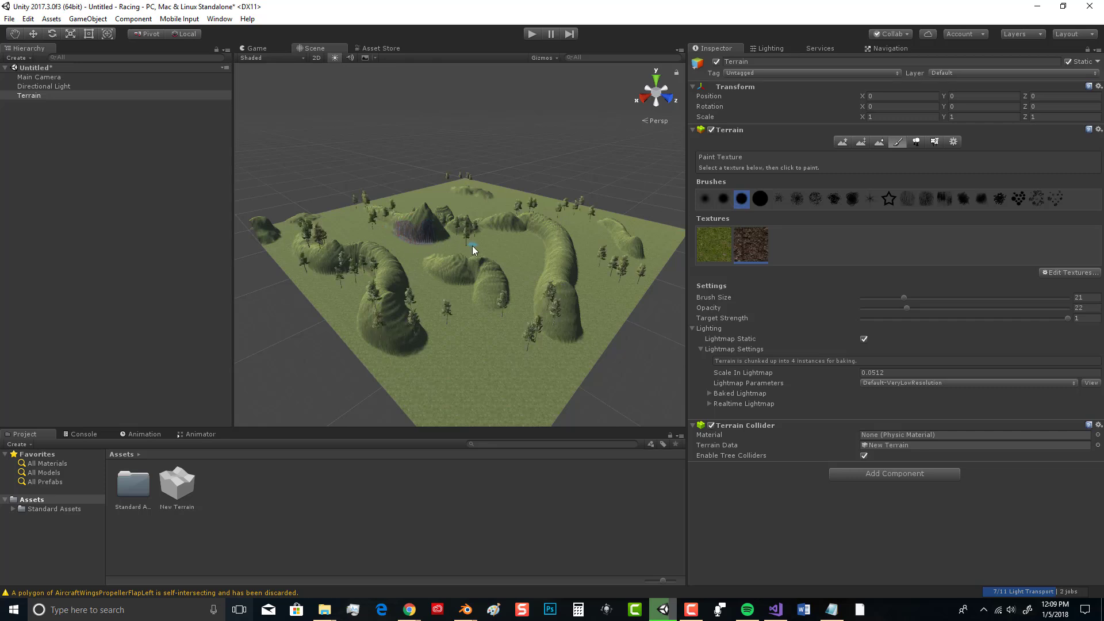
pyautogui.moveTo(487, 230)
pyautogui.mouseDown()
pyautogui.moveTo(537, 241)
pyautogui.moveTo(540, 313)
pyautogui.mouseUp()
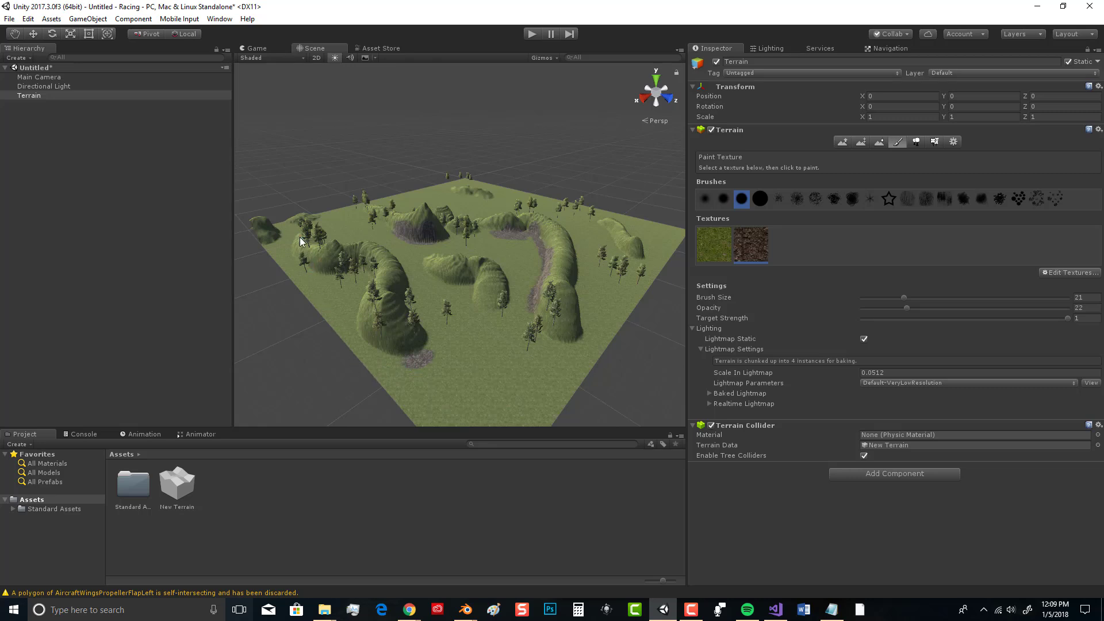
pyautogui.moveTo(307, 270); pyautogui.dragTo(328, 272)
pyautogui.moveTo(449, 188); pyautogui.dragTo(490, 196)
pyautogui.moveTo(607, 229); pyautogui.dragTo(625, 225)
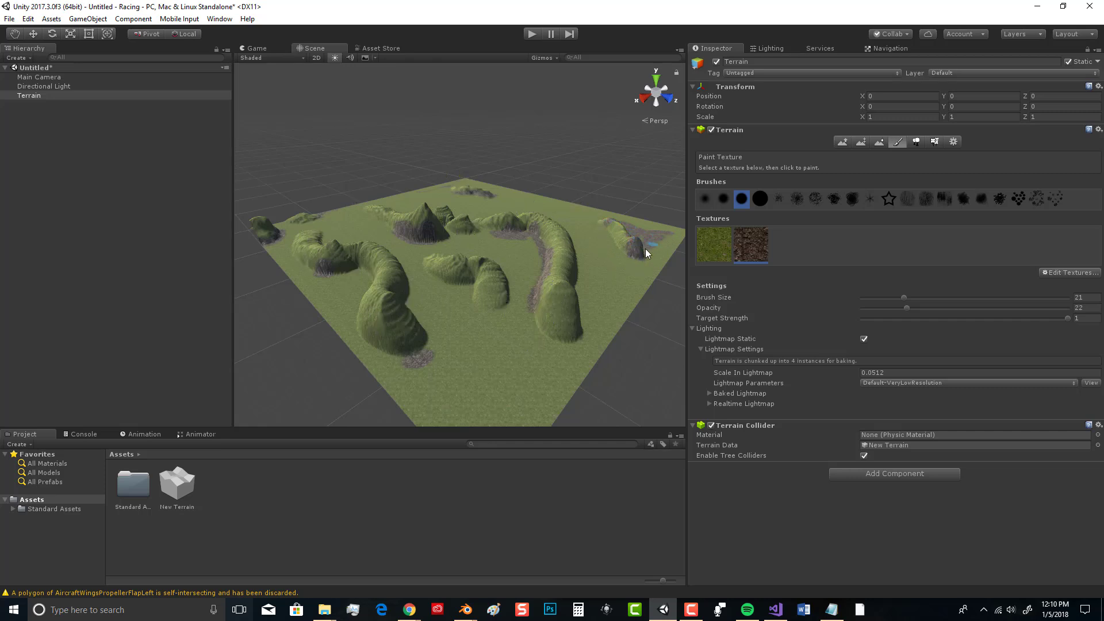
pyautogui.moveTo(652, 252); pyautogui.dragTo(643, 247)
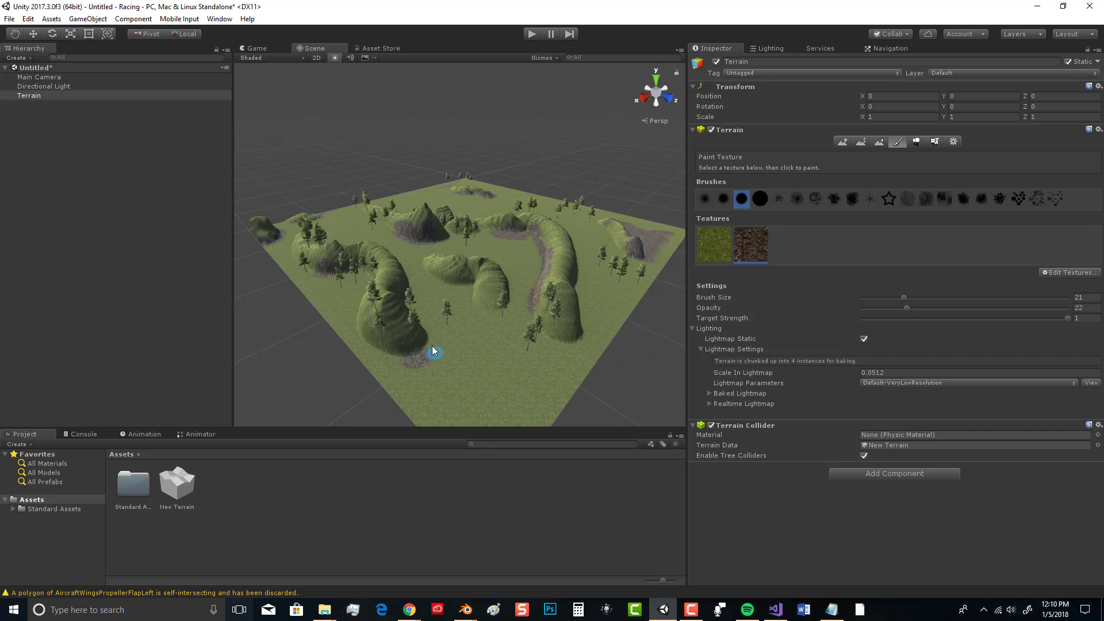
pyautogui.moveTo(575, 241); pyautogui.dragTo(576, 262)
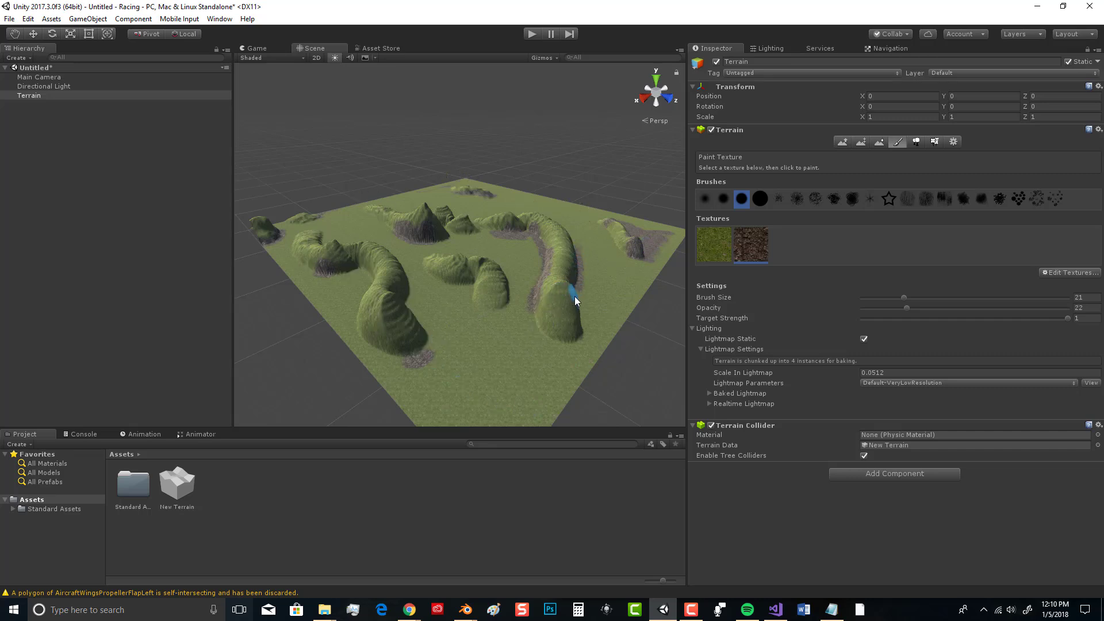
pyautogui.moveTo(561, 336); pyautogui.dragTo(536, 318)
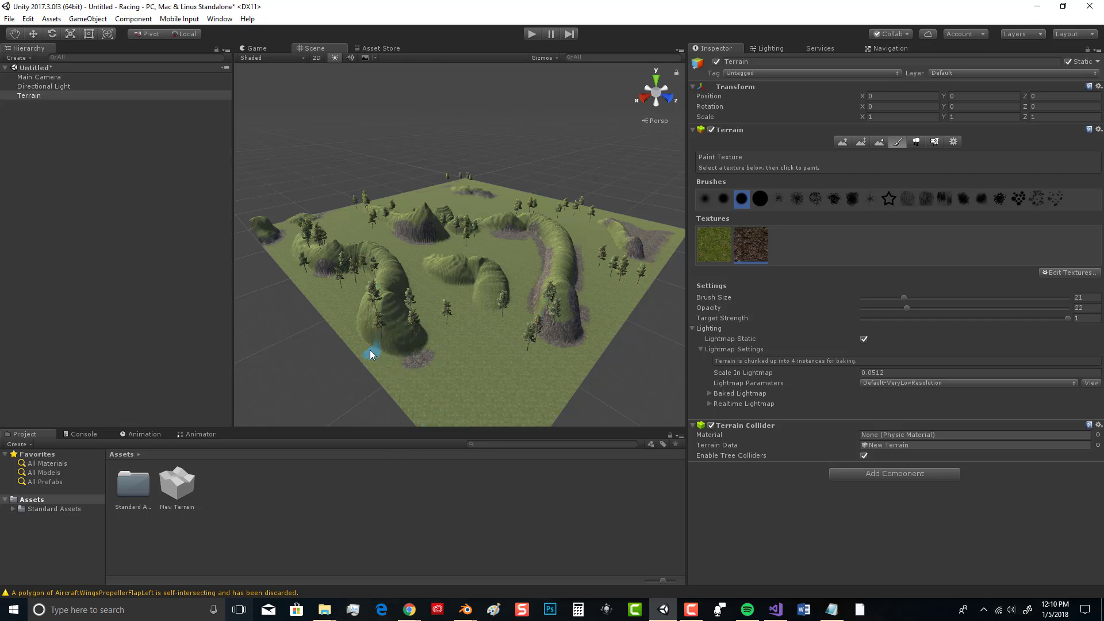
pyautogui.moveTo(386, 374); pyautogui.dragTo(414, 356)
# Place the Car prefab from the Standard Assets vehicles on the open grass between the front ends of the two long ridges.
pyautogui.click(131, 493)
pyautogui.doubleClick(131, 501)
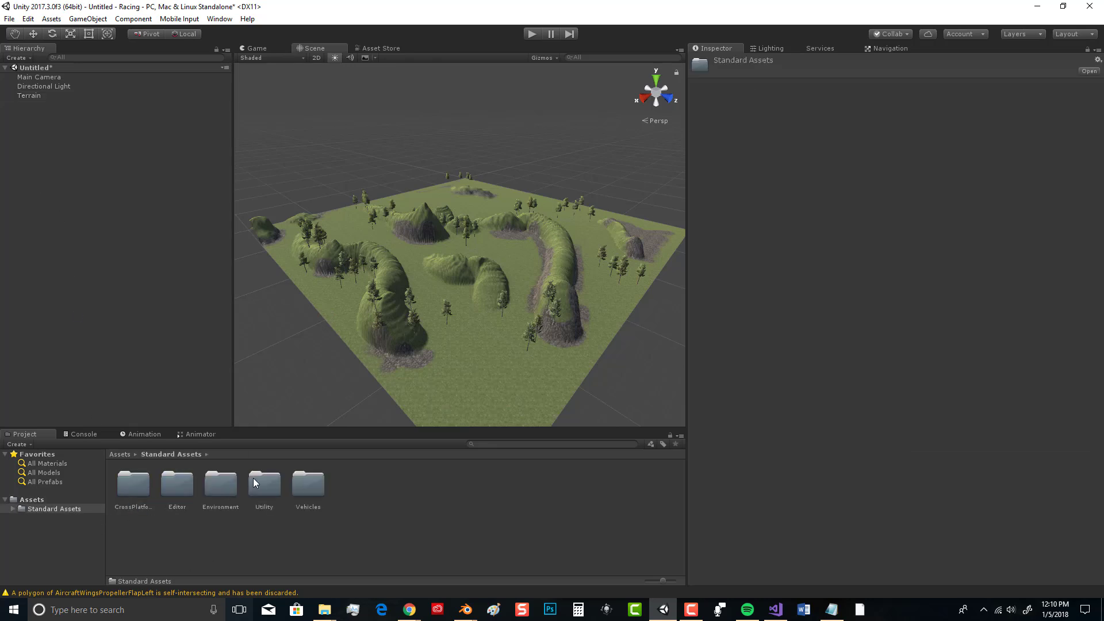
pyautogui.doubleClick(213, 489)
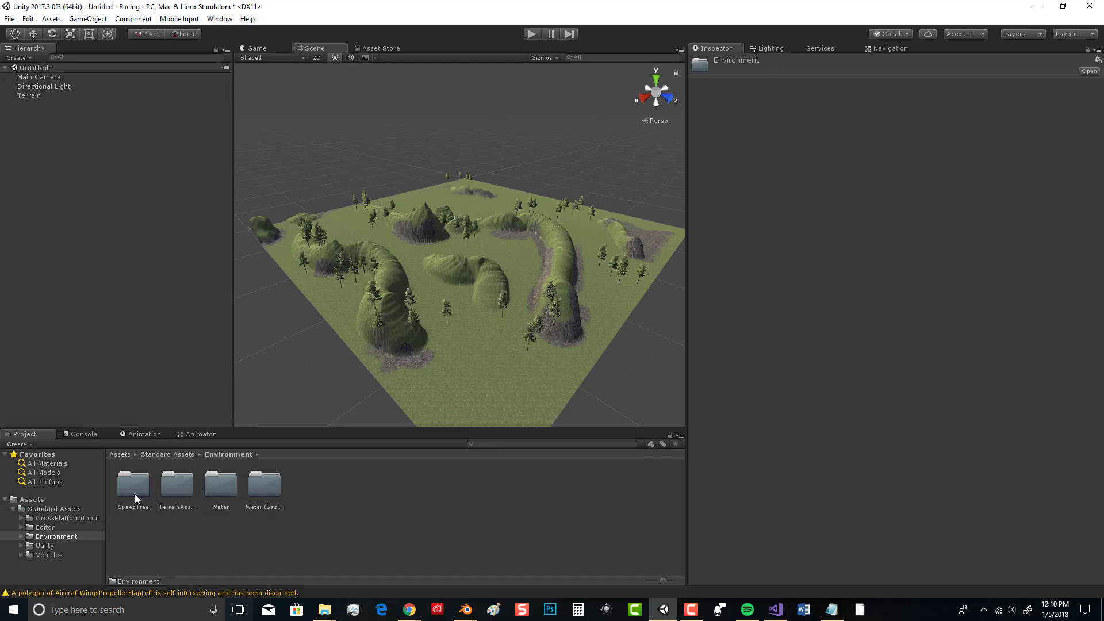
pyautogui.click(51, 510)
pyautogui.doubleClick(305, 487)
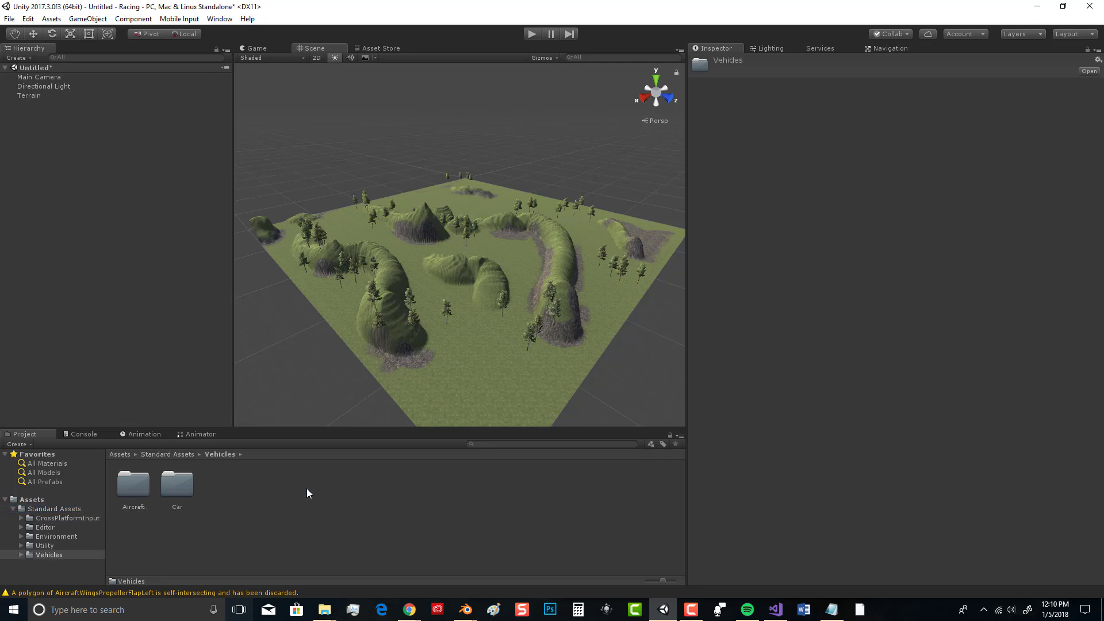
pyautogui.doubleClick(172, 485)
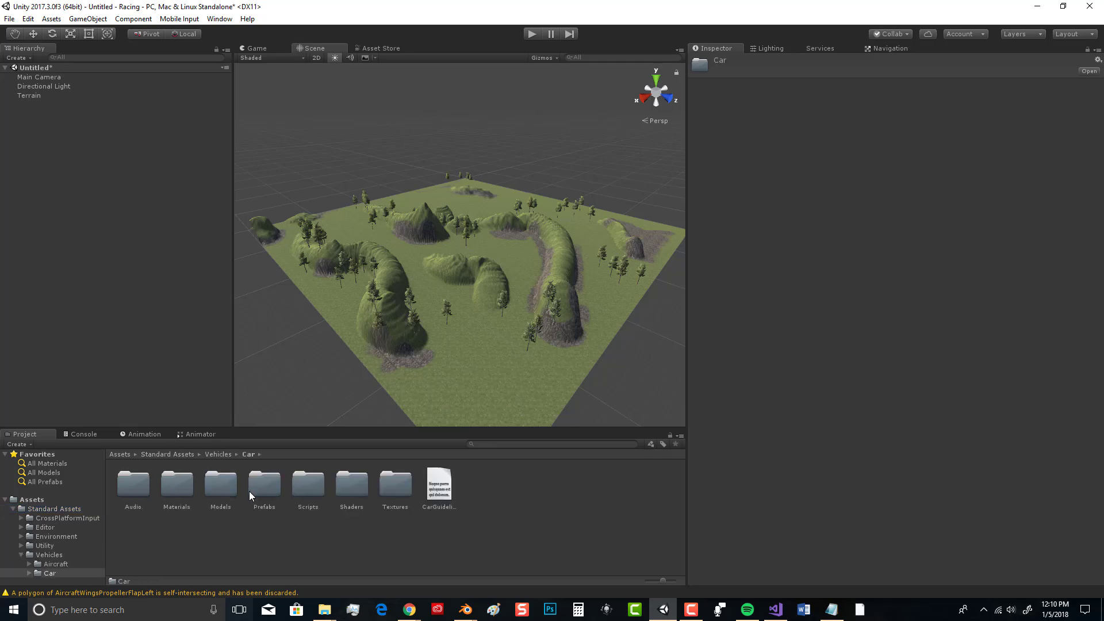
pyautogui.doubleClick(260, 485)
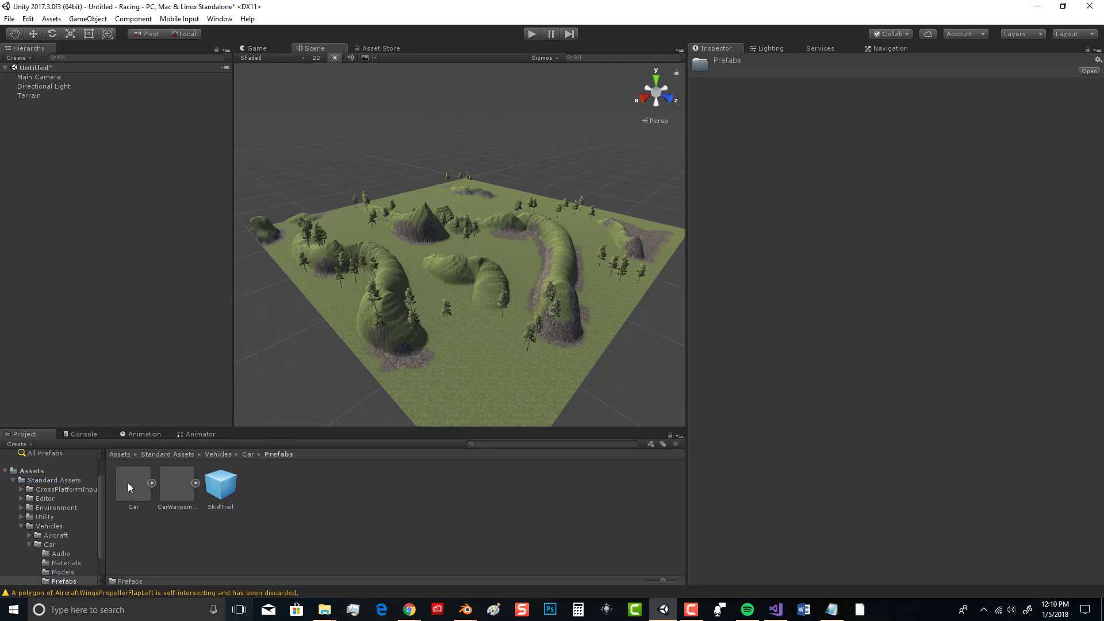
pyautogui.moveTo(133, 484); pyautogui.dragTo(473, 358)
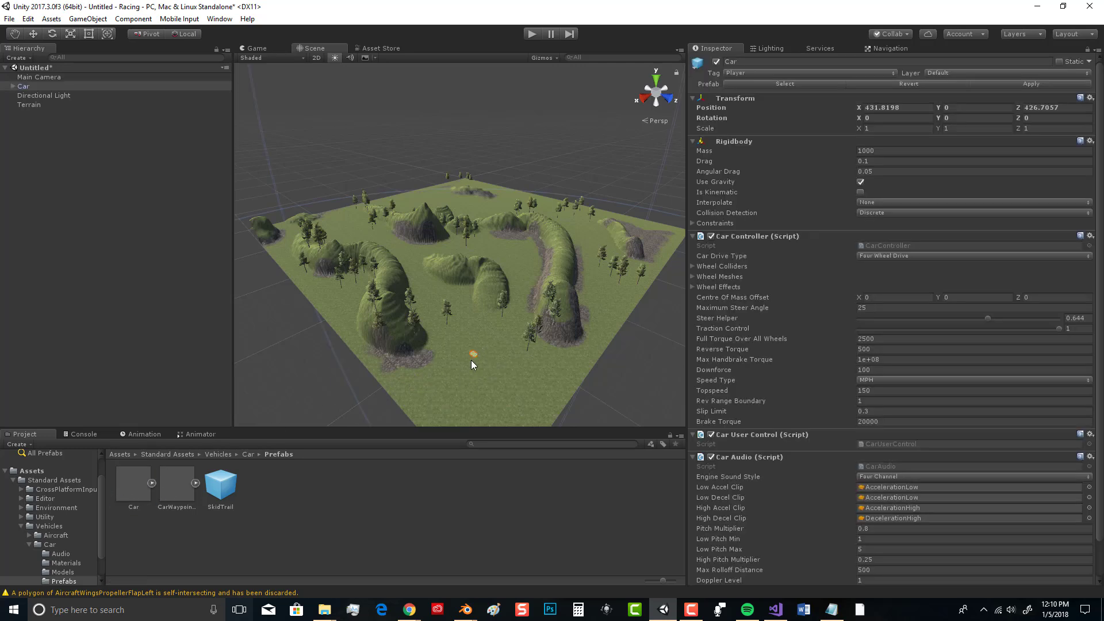
pyautogui.scroll(1, 486, 359)
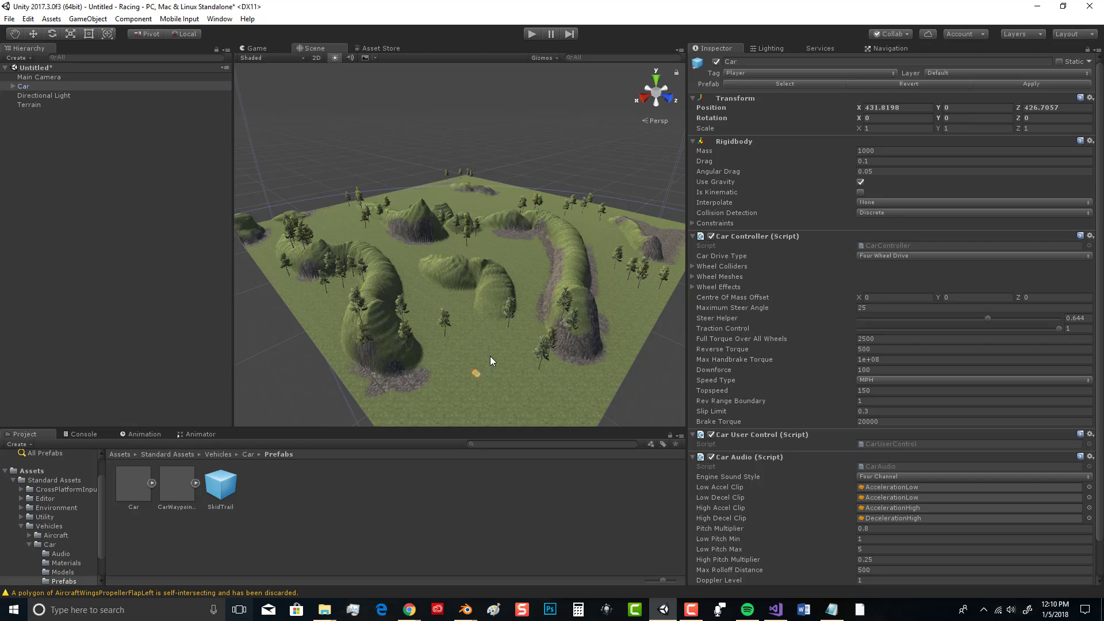
pyautogui.scroll(-2, 490, 356)
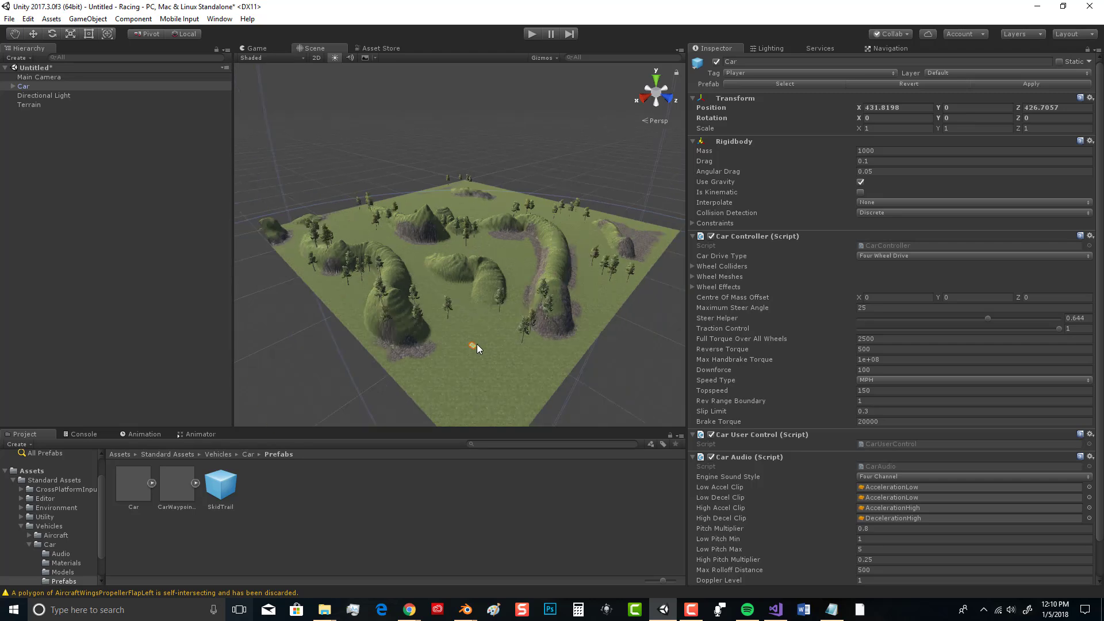
# Move the Main Camera to about Z 490 and rotate it to about 195° around Y so it faces back across the terrain.
pyautogui.click(27, 77)
pyautogui.scroll(-1, 464, 190)
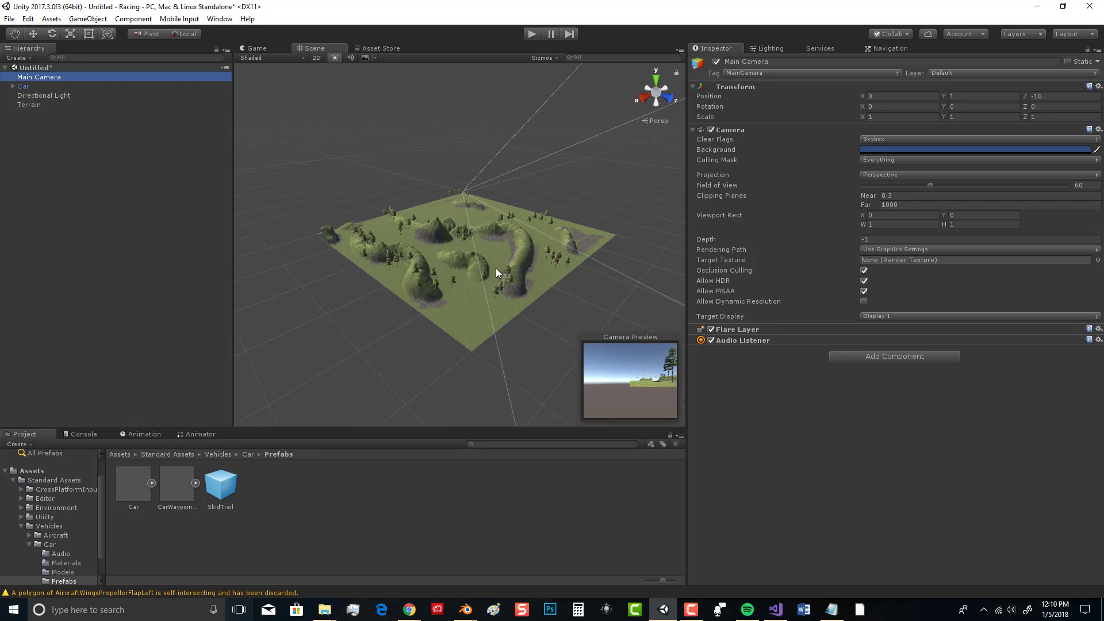
pyautogui.scroll(3, 495, 268)
pyautogui.scroll(-4, 481, 241)
pyautogui.scroll(3, 474, 327)
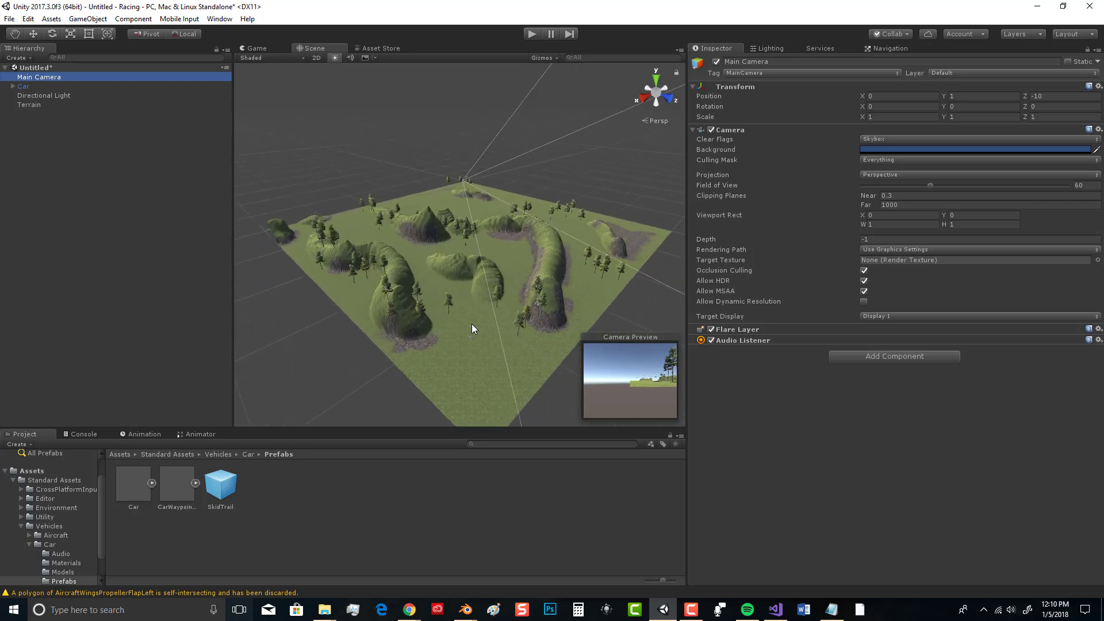
pyautogui.scroll(-3, 440, 183)
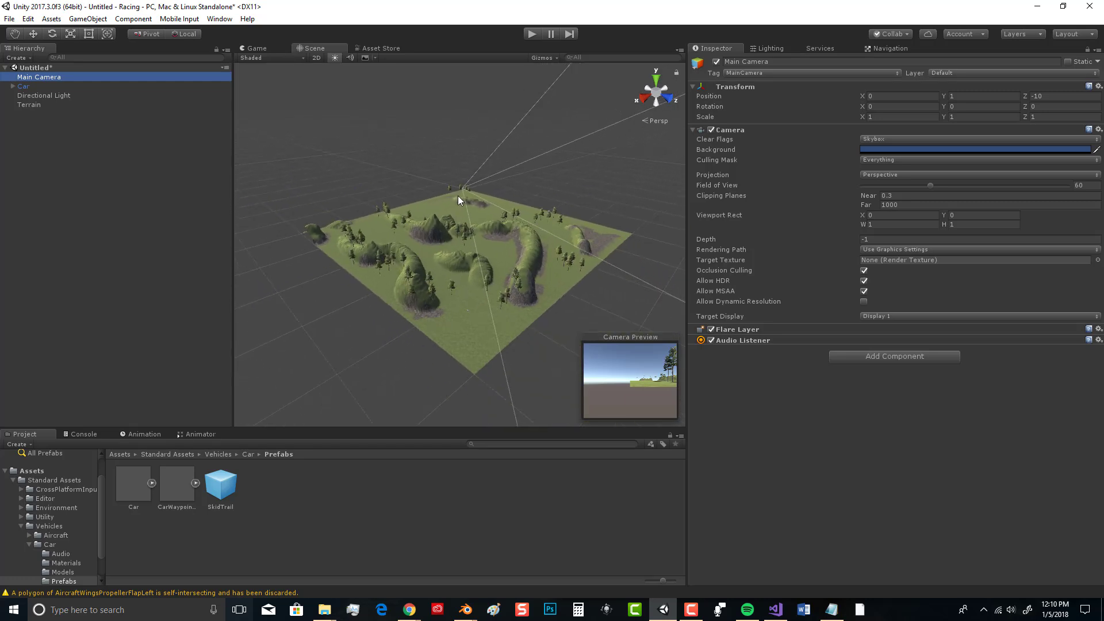
pyautogui.click(33, 34)
pyautogui.moveTo(509, 212); pyautogui.dragTo(591, 269)
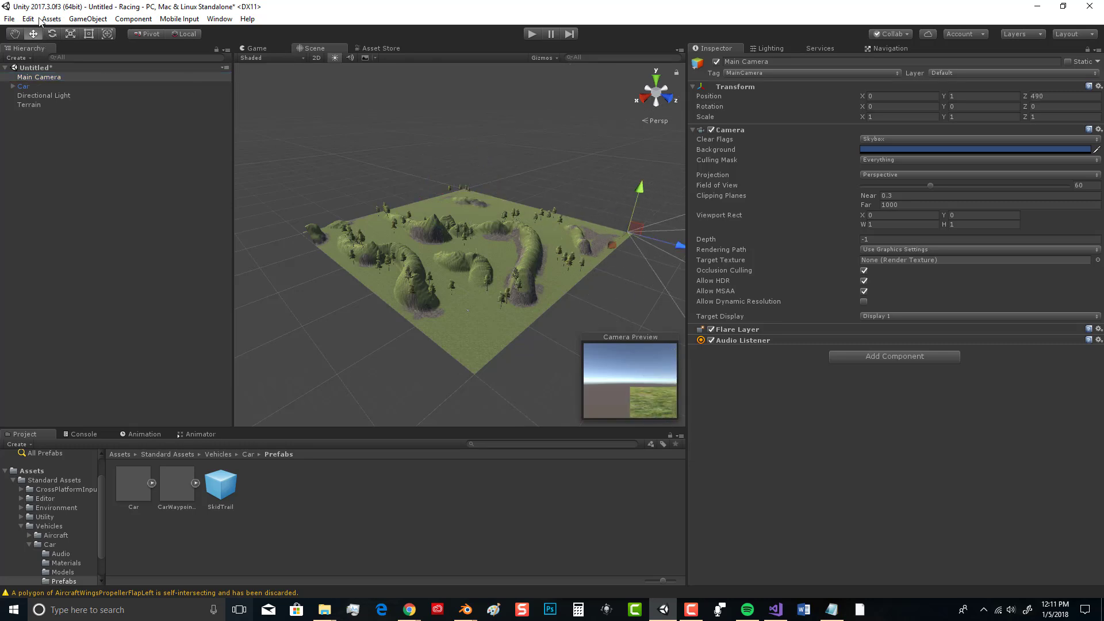
pyautogui.click(52, 33)
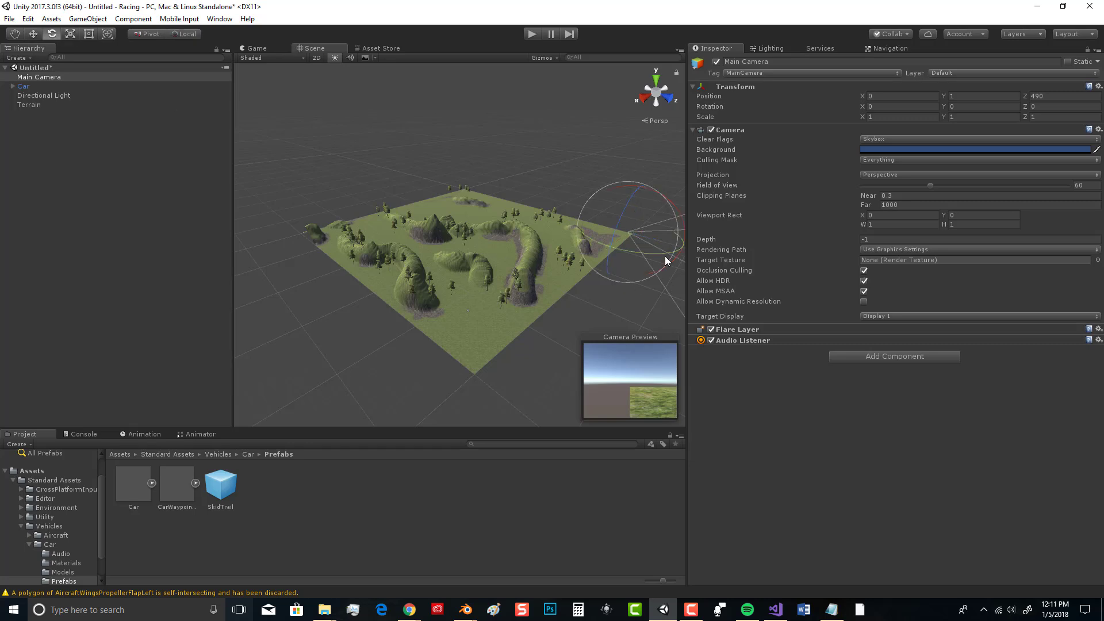
pyautogui.moveTo(665, 256); pyautogui.dragTo(309, 174)
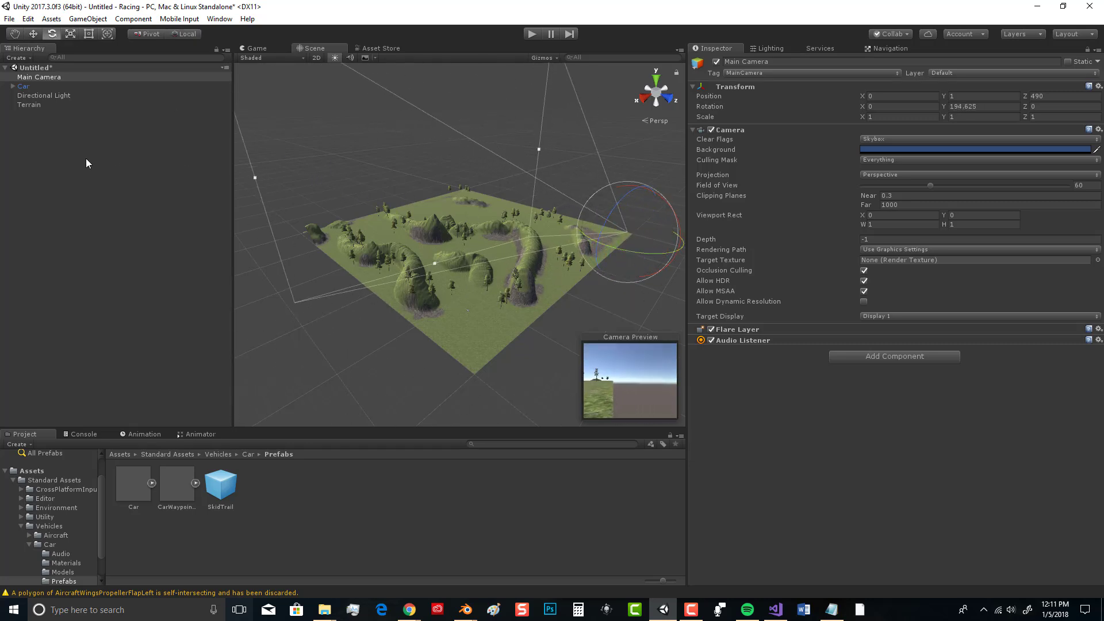
# Move the Main Camera beyond the terrain's front corner, to about X 462.7, Z 561.3, and turn it to about 220° around Y.
pyautogui.click(38, 35)
pyautogui.moveTo(650, 227); pyautogui.dragTo(507, 319)
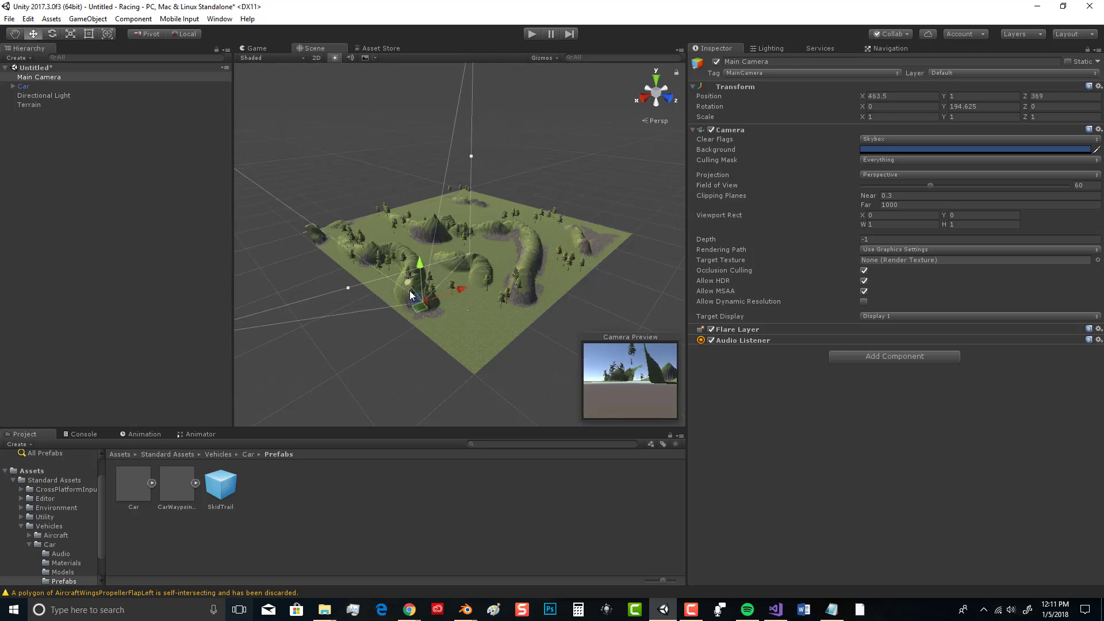
pyautogui.moveTo(405, 279); pyautogui.dragTo(516, 329)
pyautogui.moveTo(547, 410); pyautogui.dragTo(552, 377)
pyautogui.moveTo(573, 387); pyautogui.dragTo(590, 385)
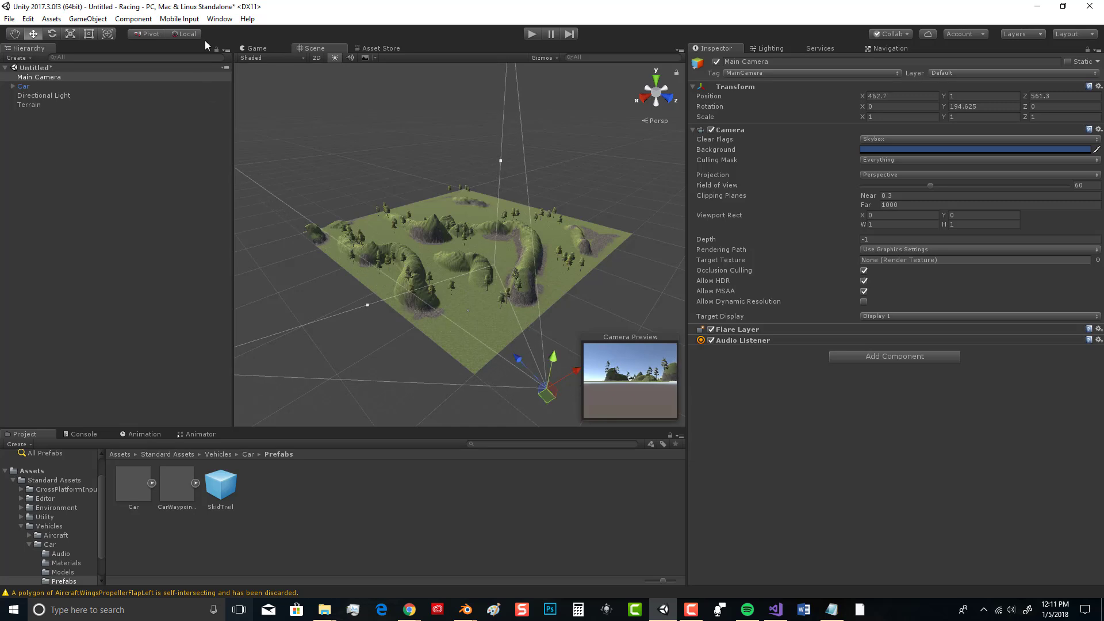
pyautogui.click(52, 34)
pyautogui.moveTo(543, 394); pyautogui.dragTo(499, 369)
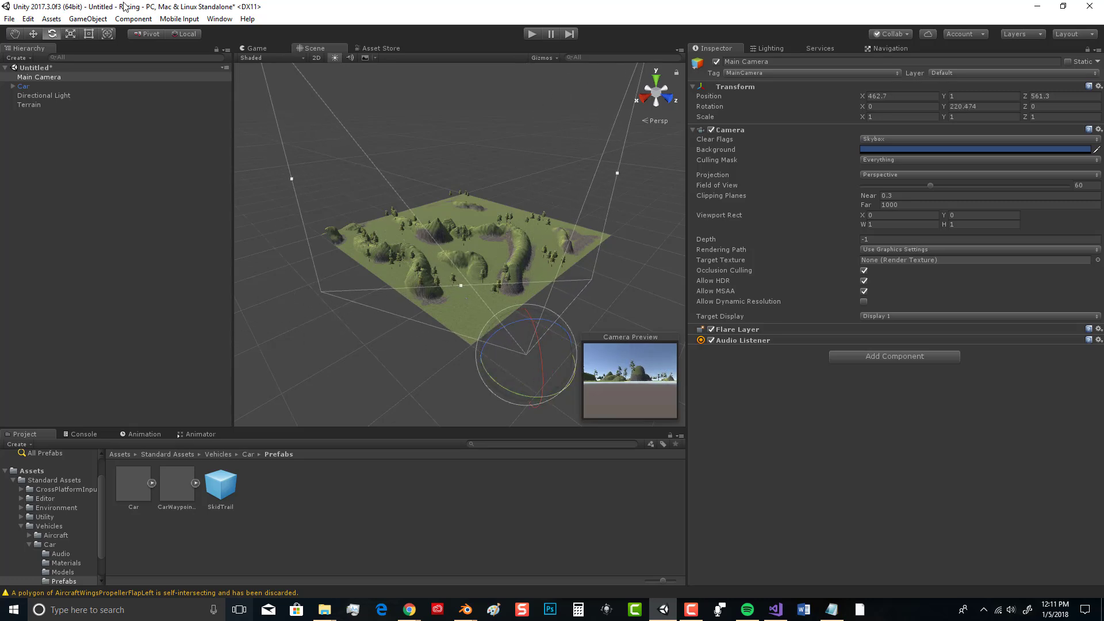
# Raise the Main Camera to a height of about 82 and tilt it down about 26° toward the terrain.
pyautogui.click(33, 34)
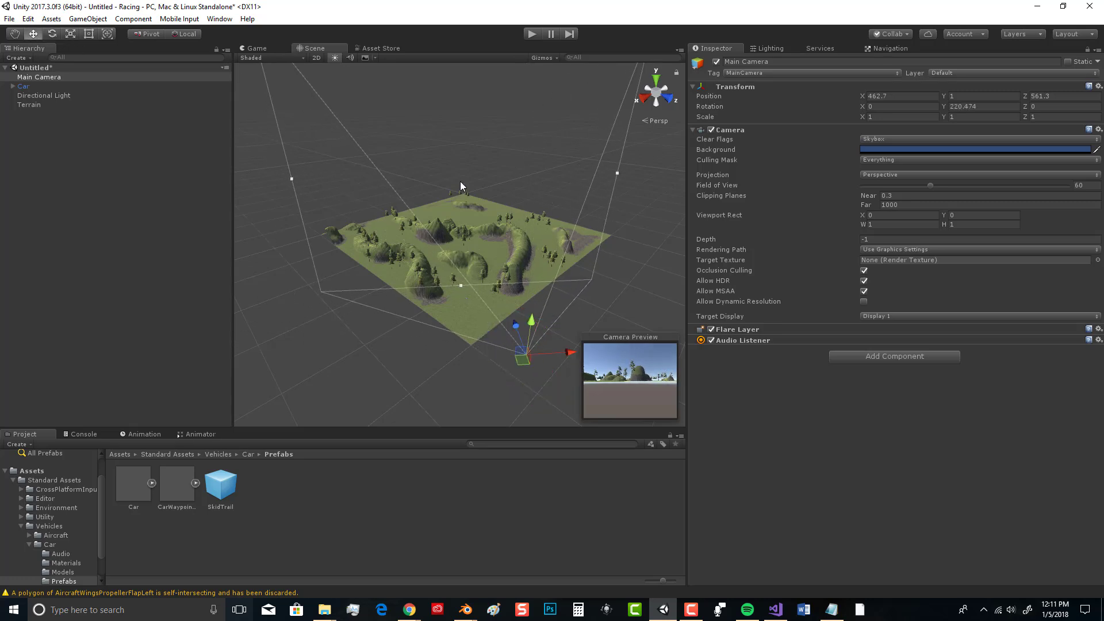
pyautogui.moveTo(534, 319); pyautogui.dragTo(540, 266)
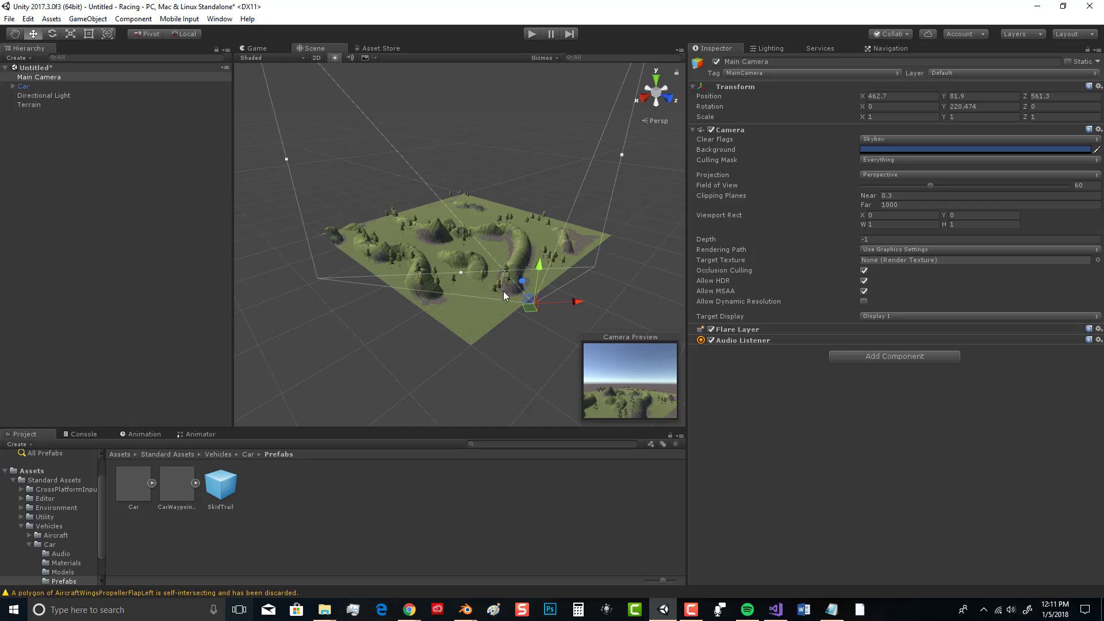
pyautogui.click(52, 34)
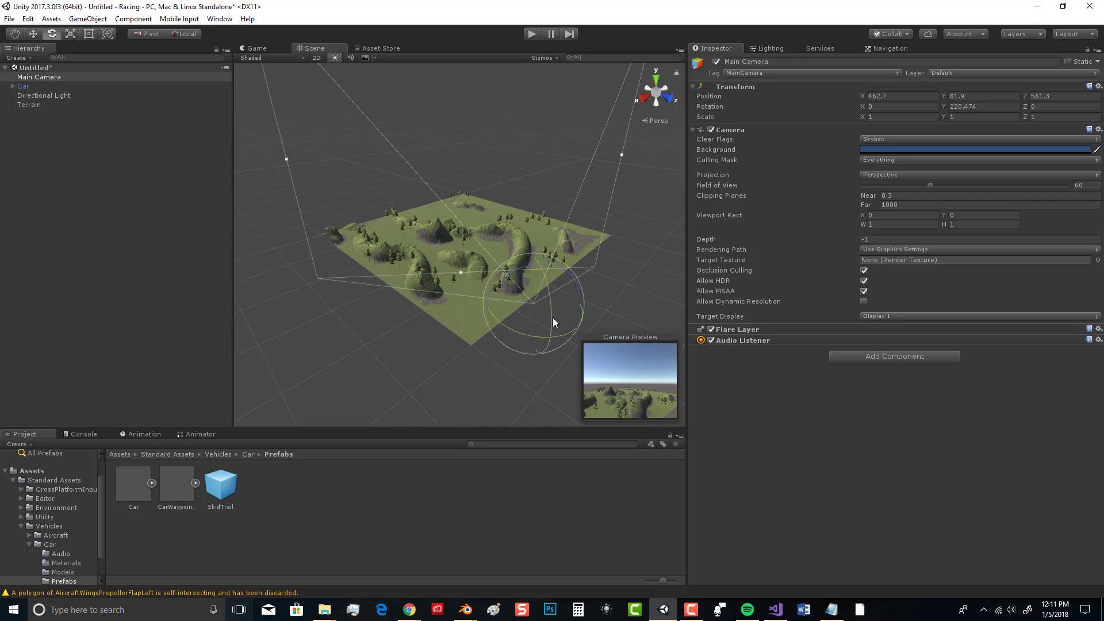
pyautogui.moveTo(553, 318); pyautogui.dragTo(541, 272)
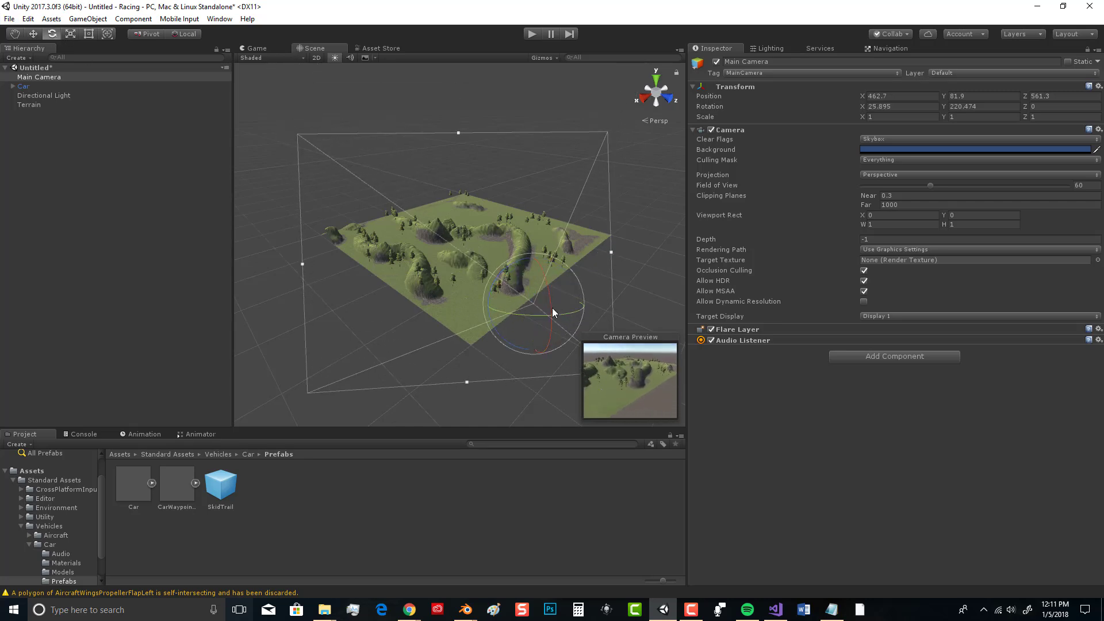
# Bring the Main Camera down close to the car, at about X 440.4, Y 7, Z 448.8, and check the framing in play mode.
pyautogui.click(35, 34)
pyautogui.moveTo(520, 291); pyautogui.dragTo(489, 260)
pyautogui.moveTo(552, 286); pyautogui.dragTo(530, 288)
pyautogui.moveTo(482, 250); pyautogui.dragTo(485, 264)
pyautogui.moveTo(540, 301); pyautogui.dragTo(512, 296)
pyautogui.scroll(1, 536, 340)
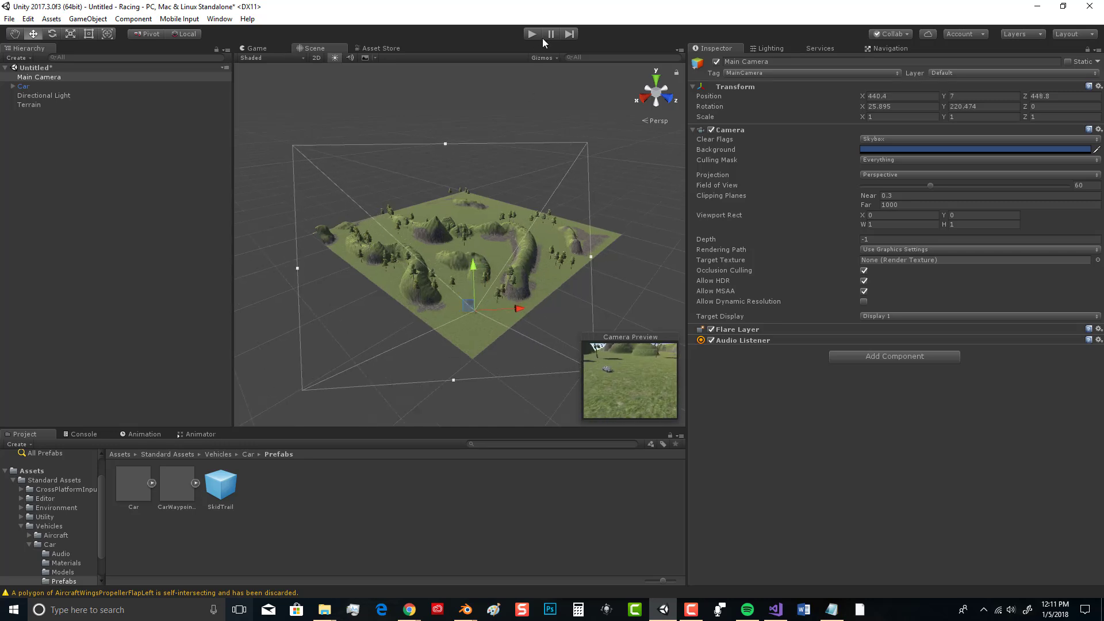
pyautogui.click(533, 37)
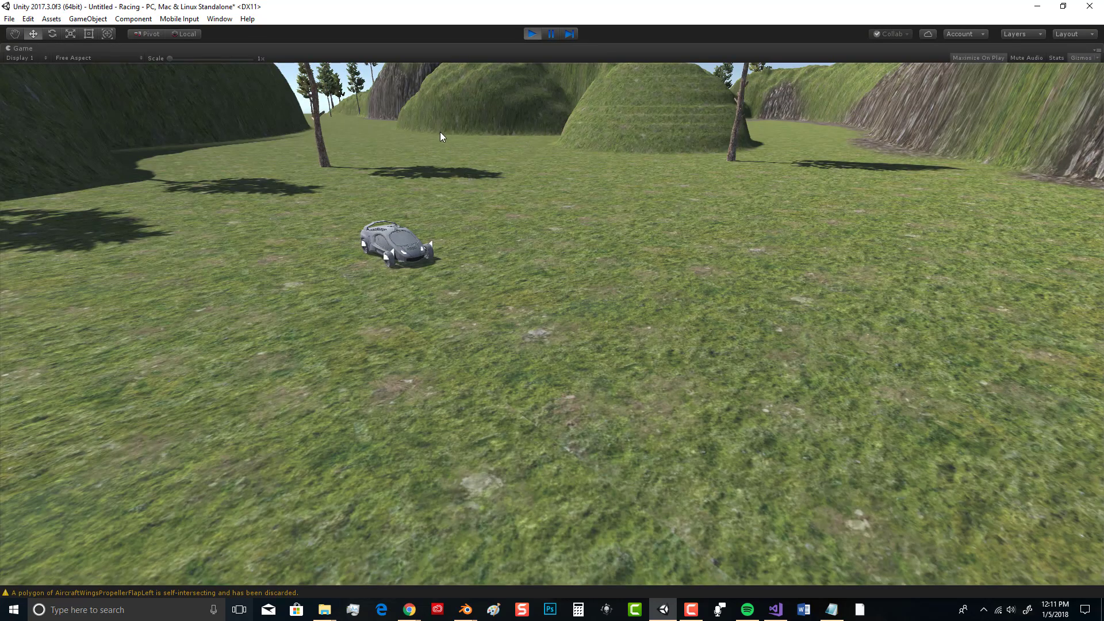
pyautogui.click(533, 34)
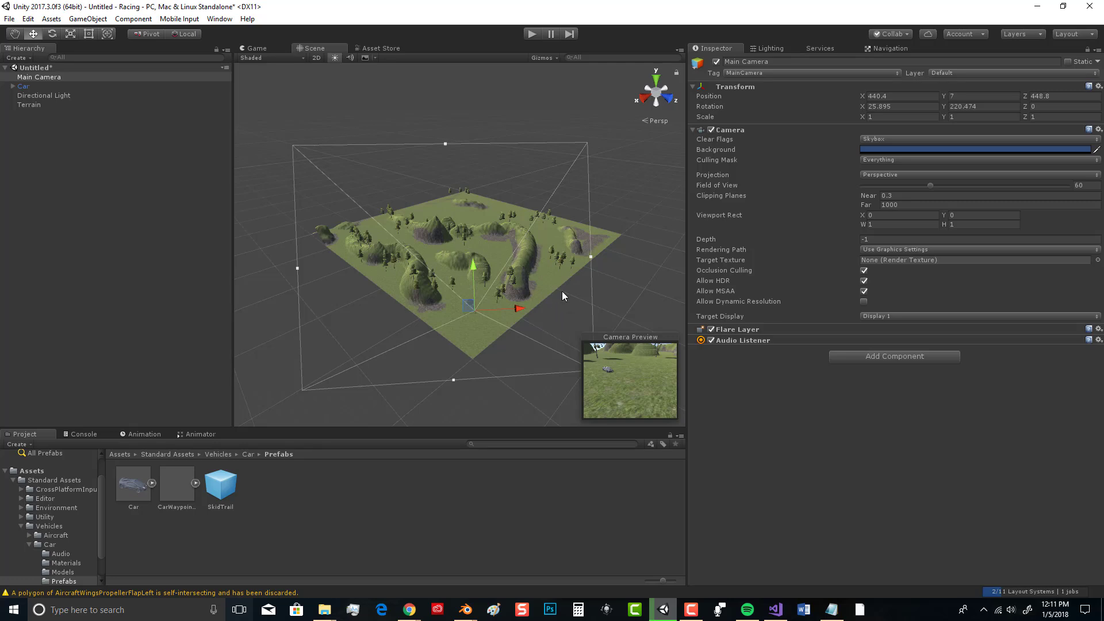
# Shift the Main Camera to about X 444, Y 12.3, Z 443.2 to center the car, and check the framing in play mode.
pyautogui.moveTo(471, 264); pyautogui.dragTo(508, 304)
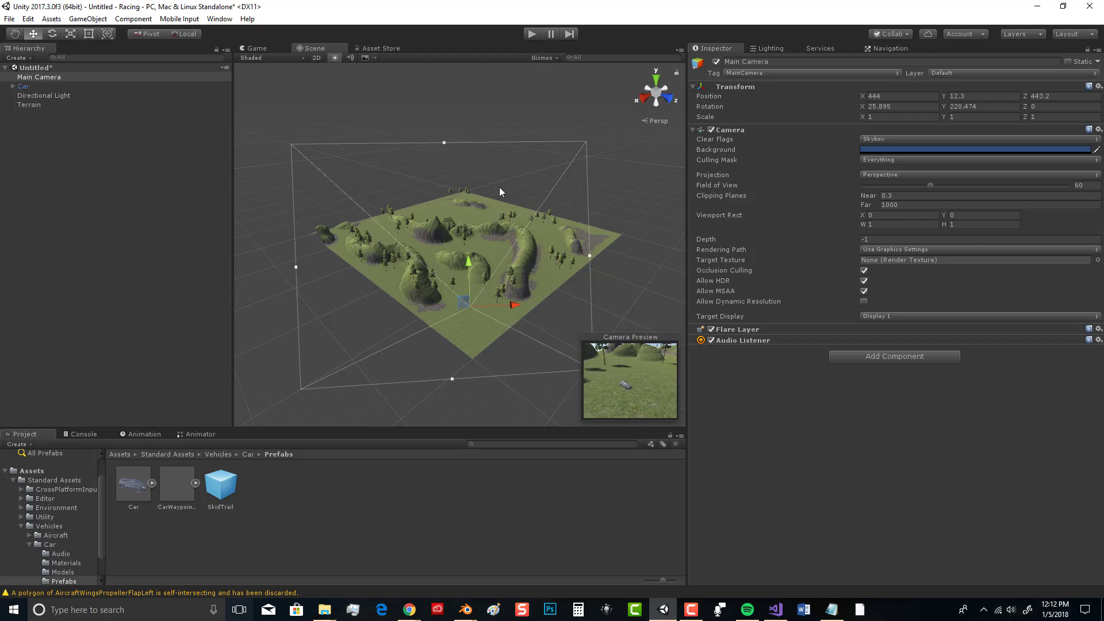
pyautogui.click(531, 34)
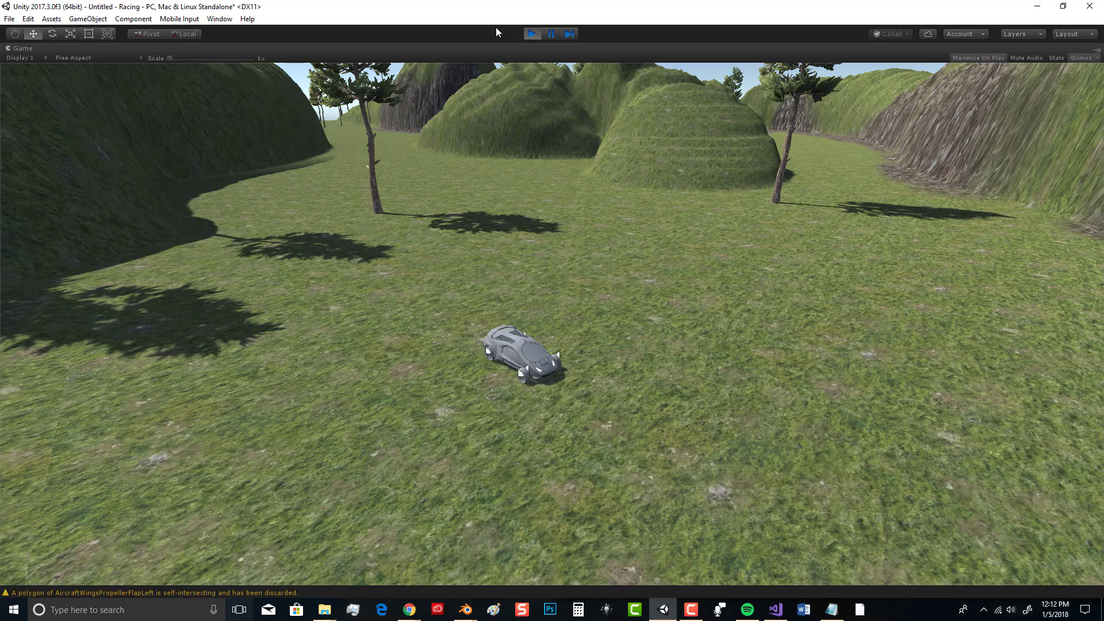
pyautogui.click(532, 35)
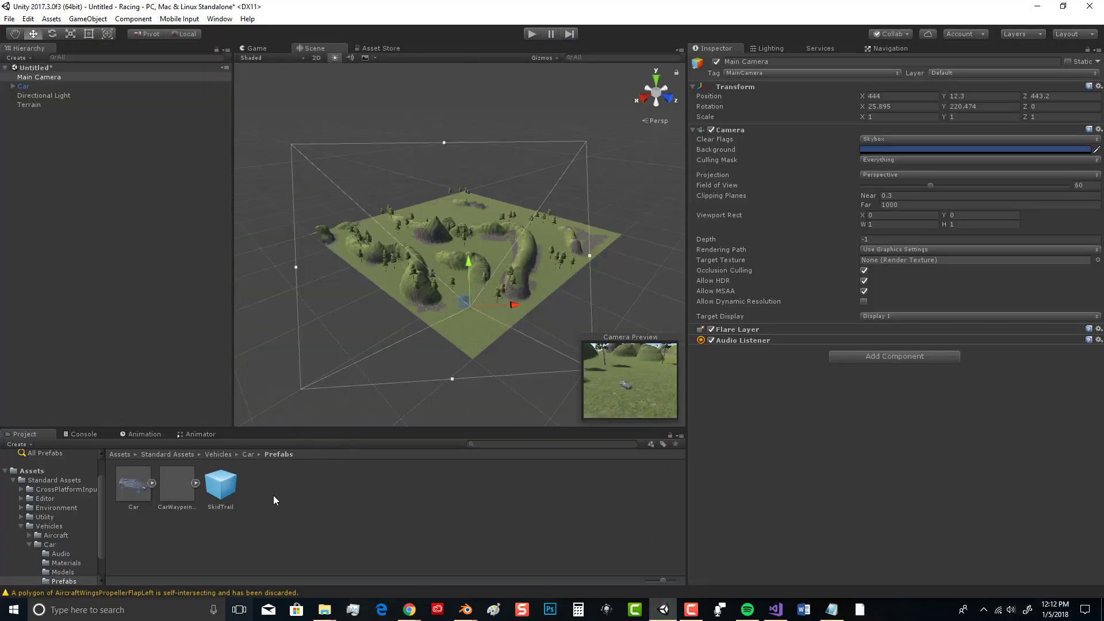
# Create a new material in the project's root Assets folder.
pyautogui.click(30, 472)
pyautogui.rightClick(278, 481)
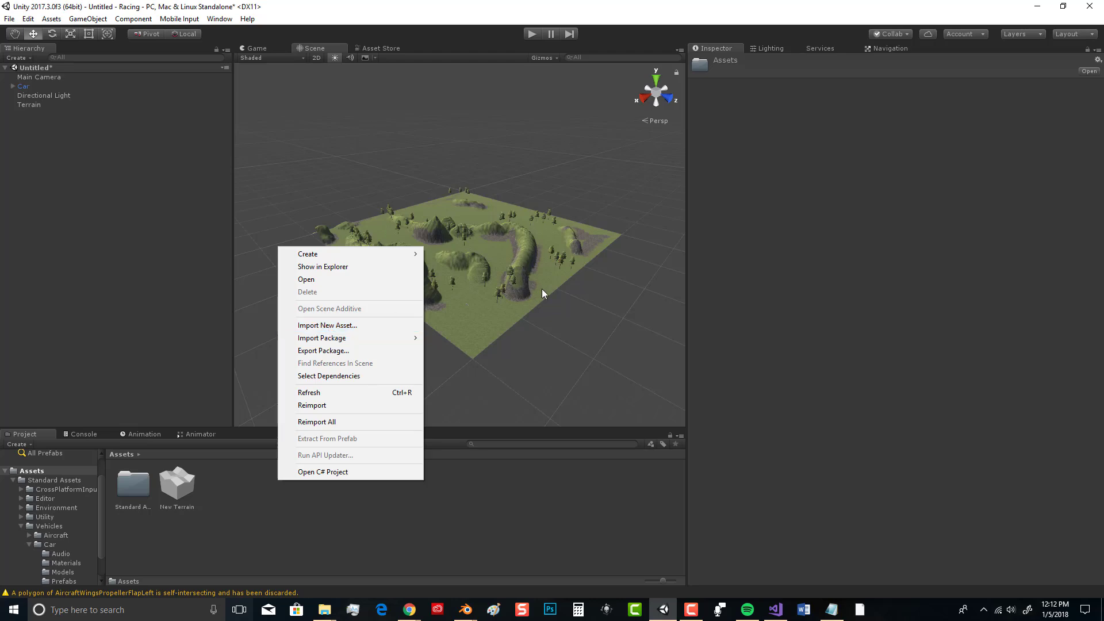
pyautogui.click(509, 311)
pyautogui.scroll(10, 502, 312)
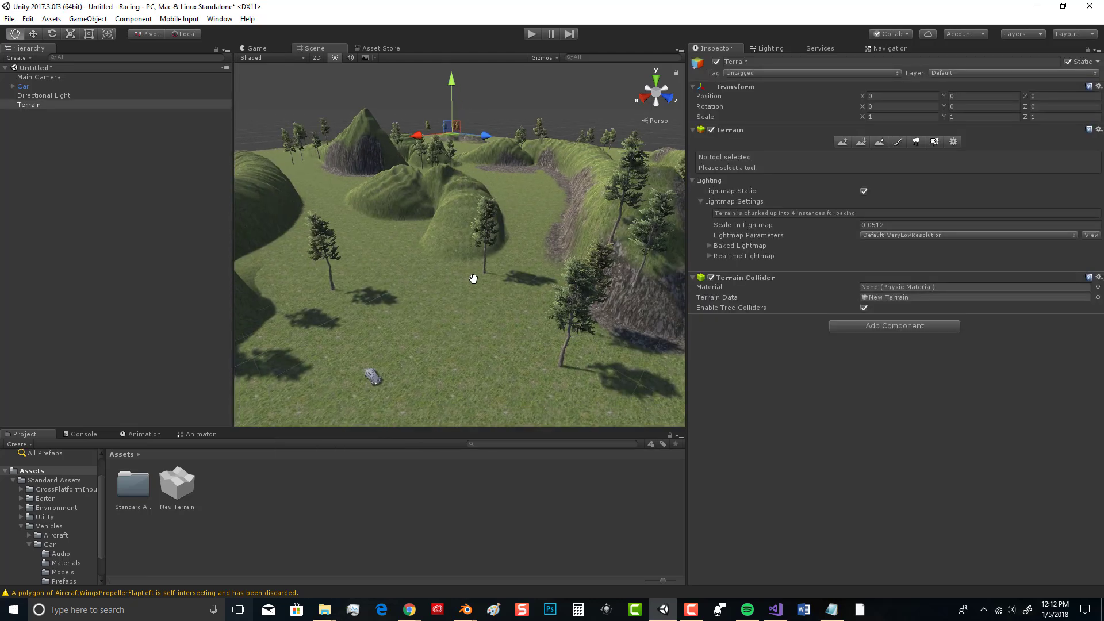
pyautogui.scroll(5, 478, 282)
pyautogui.rightClick(231, 492)
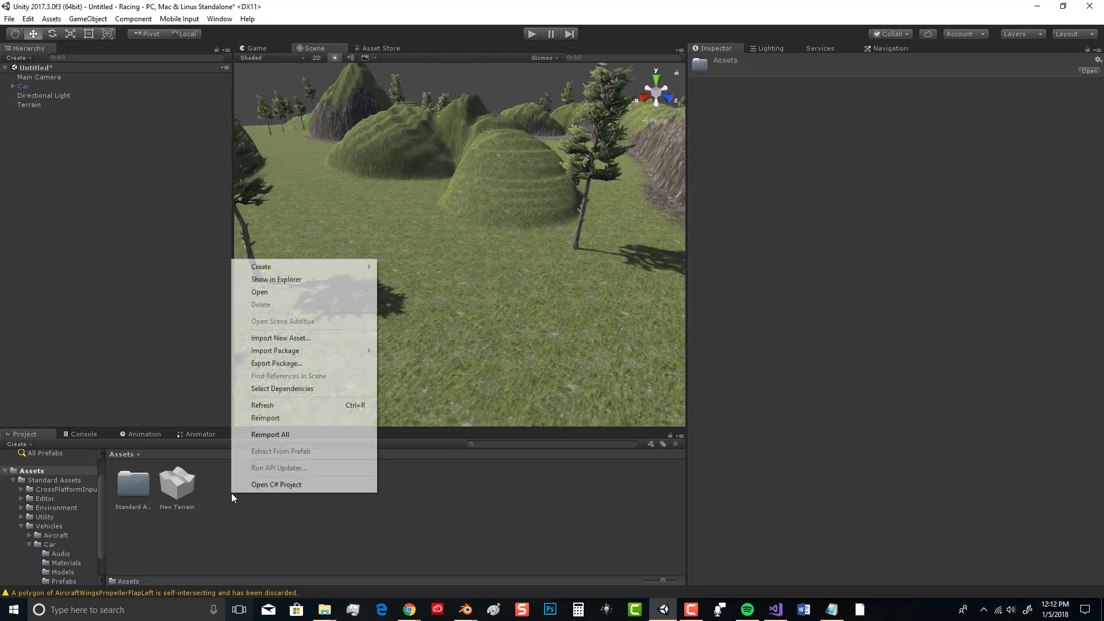
pyautogui.click(427, 345)
pyautogui.scroll(-6, 426, 346)
pyautogui.scroll(4, 427, 341)
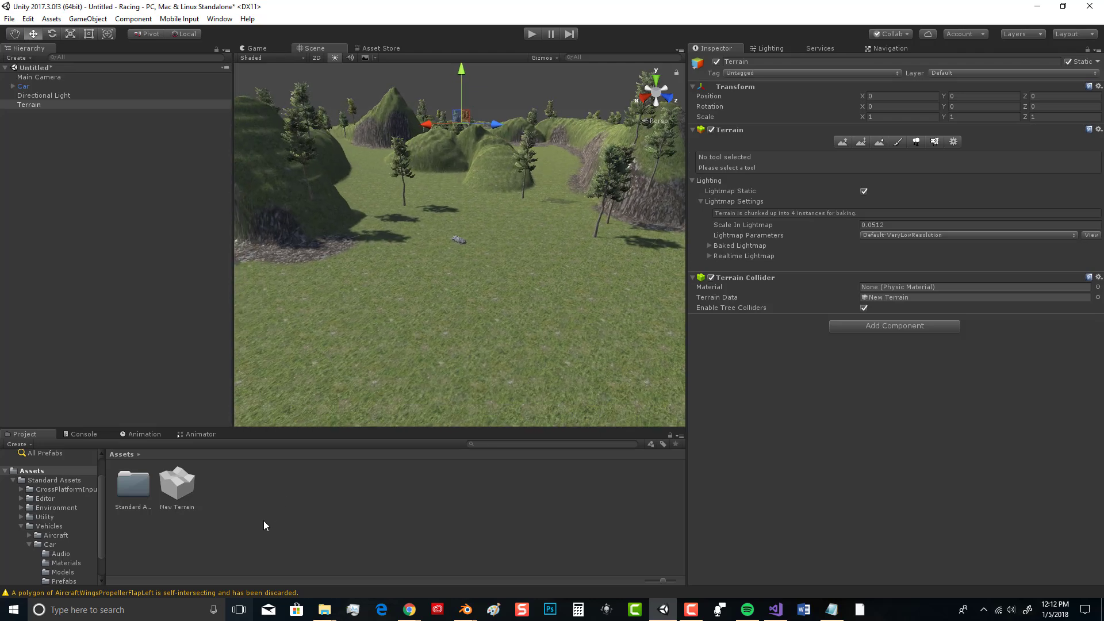
pyautogui.click(249, 488)
pyautogui.rightClick(249, 487)
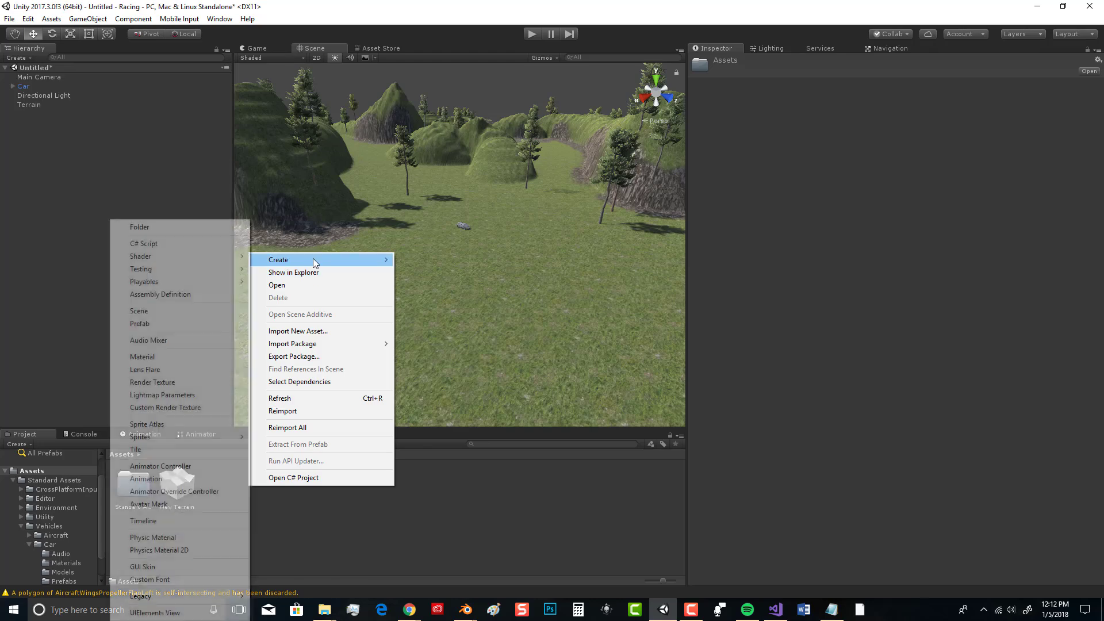
pyautogui.moveTo(322, 262)
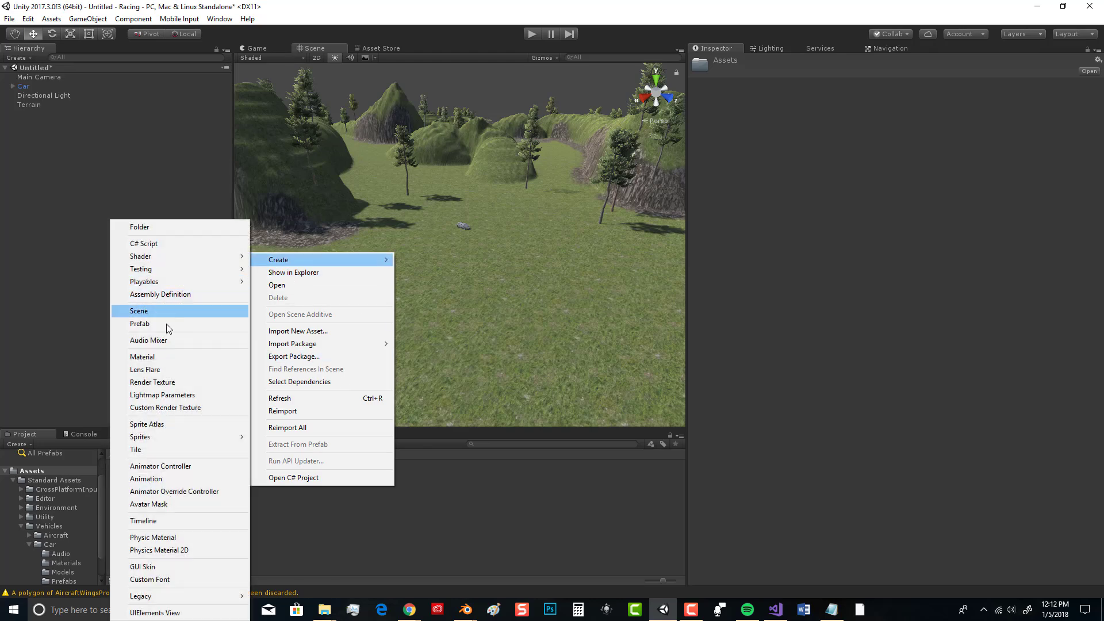
pyautogui.click(154, 357)
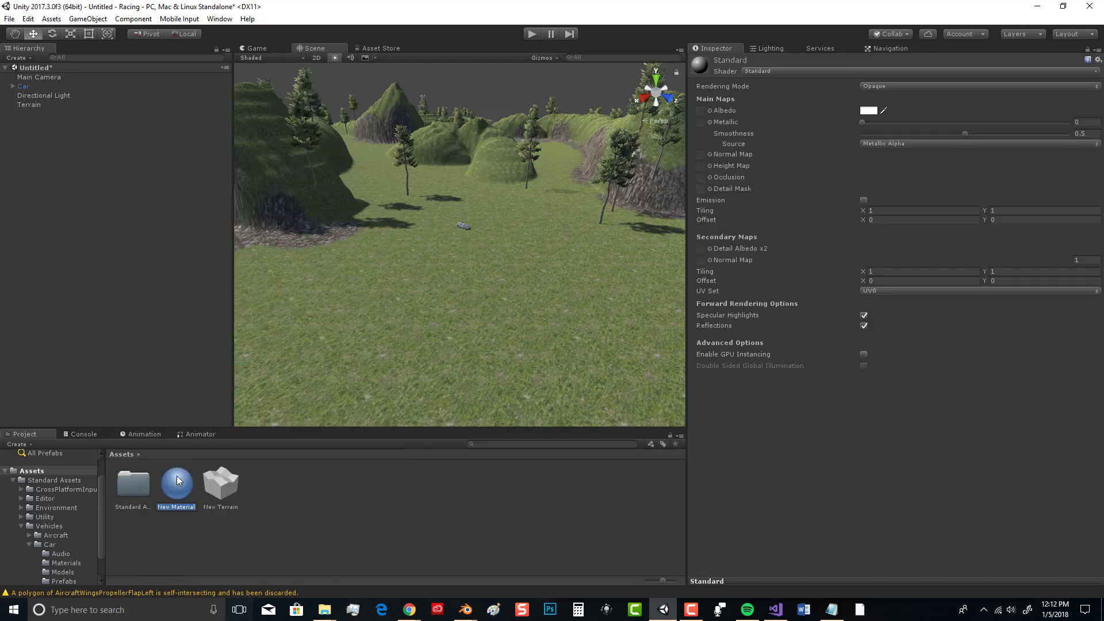
# Set the new material's albedo color to pure red, FF0000.
pyautogui.click(870, 111)
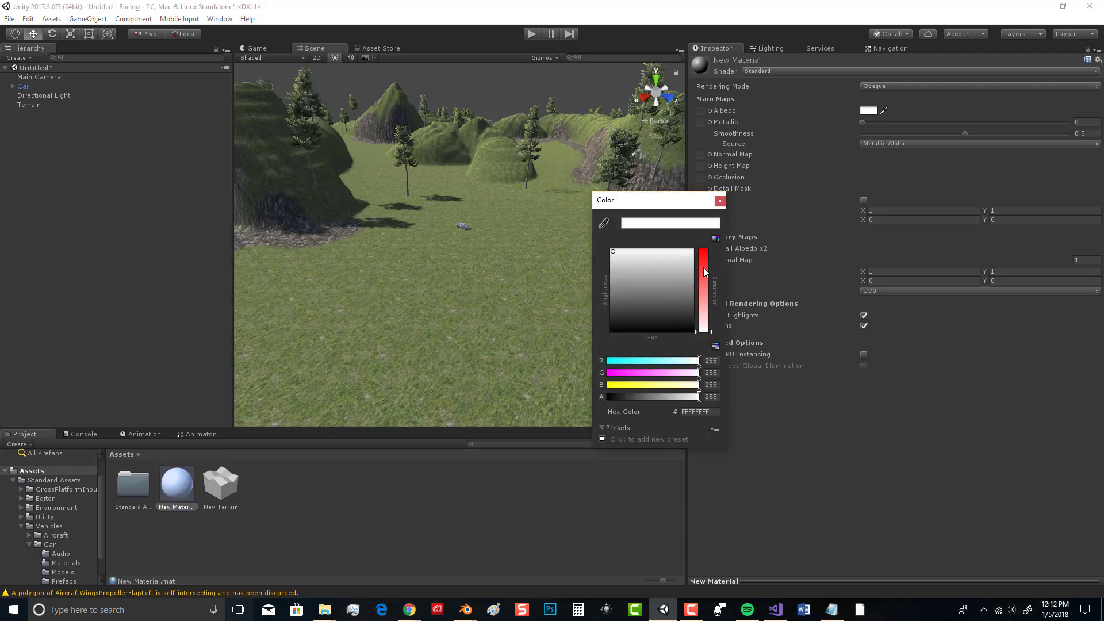
pyautogui.moveTo(705, 272); pyautogui.dragTo(701, 232)
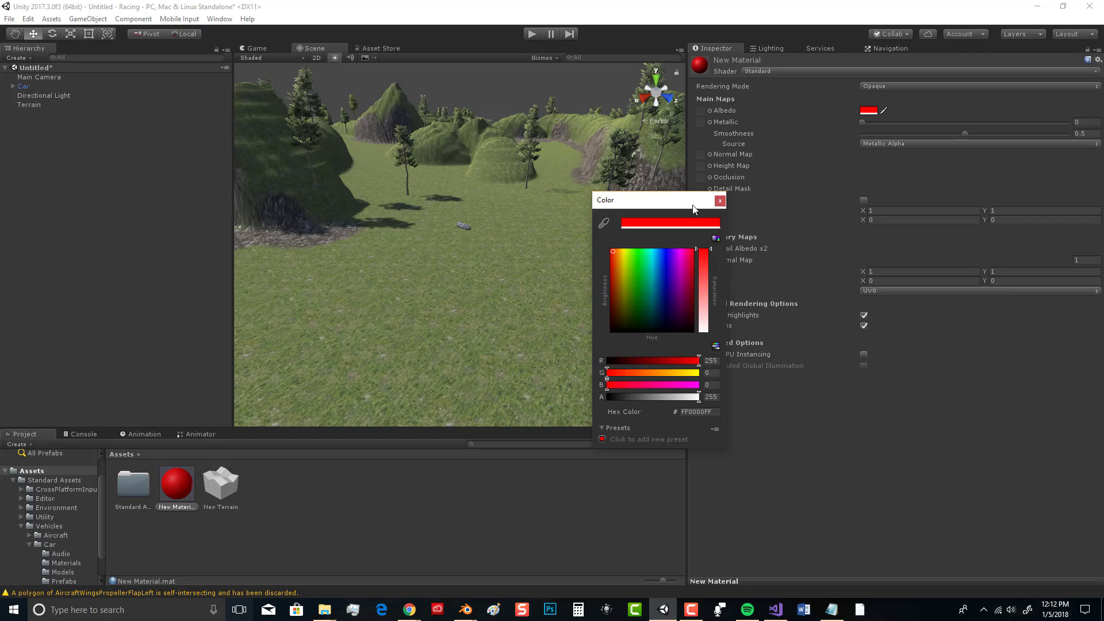
pyautogui.click(719, 201)
# Apply the red material to the car's body in the scene.
pyautogui.moveTo(180, 488); pyautogui.dragTo(460, 224)
pyautogui.scroll(6, 476, 267)
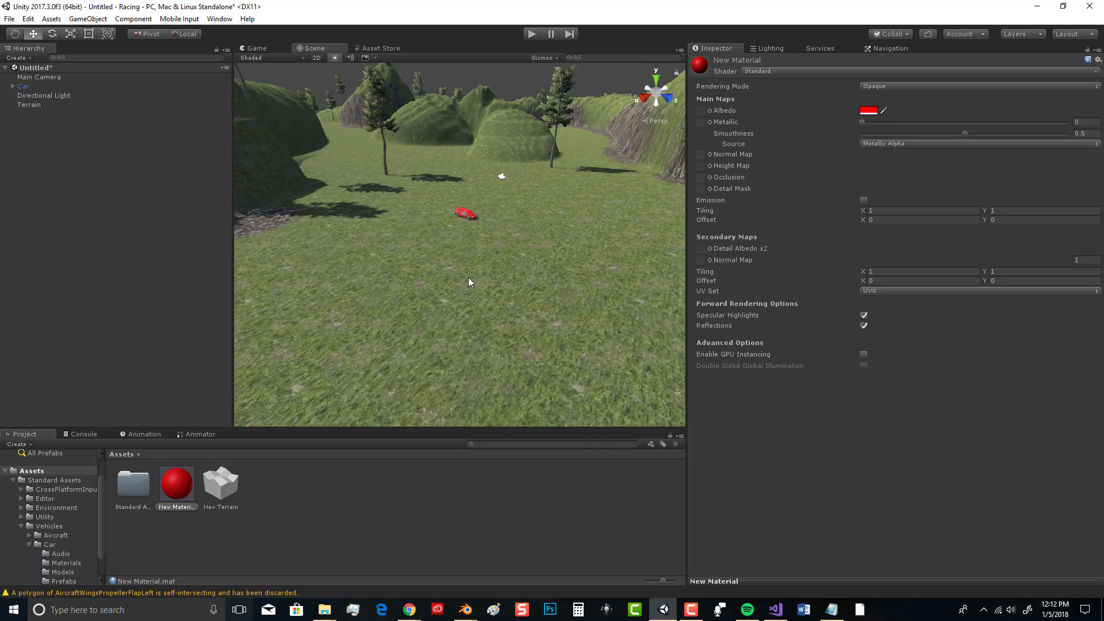
pyautogui.scroll(-4, 463, 278)
pyautogui.scroll(3, 447, 281)
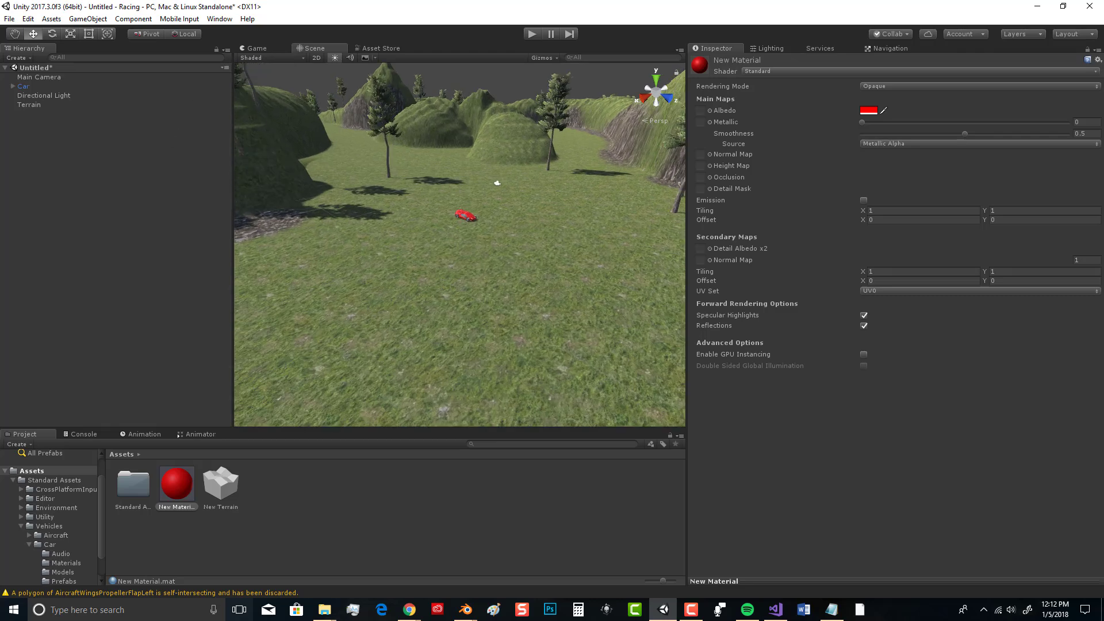
# Test-drive the red car over the terrain in play mode, steering and reversing, and stop playback.
pyautogui.click(533, 35)
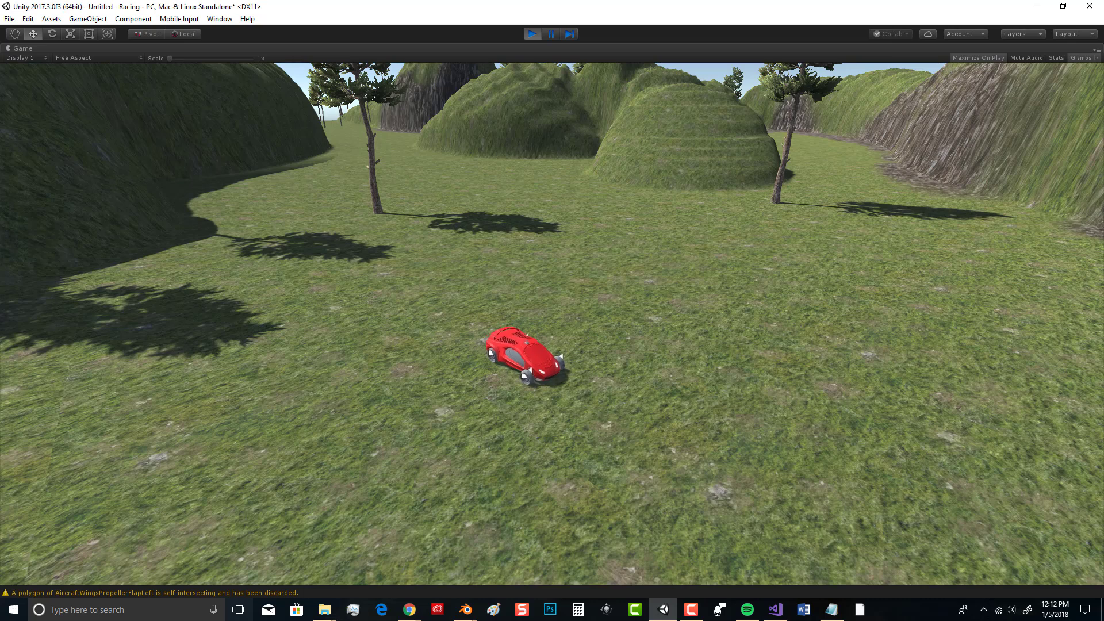
pyautogui.press('w')
pyautogui.press('a')
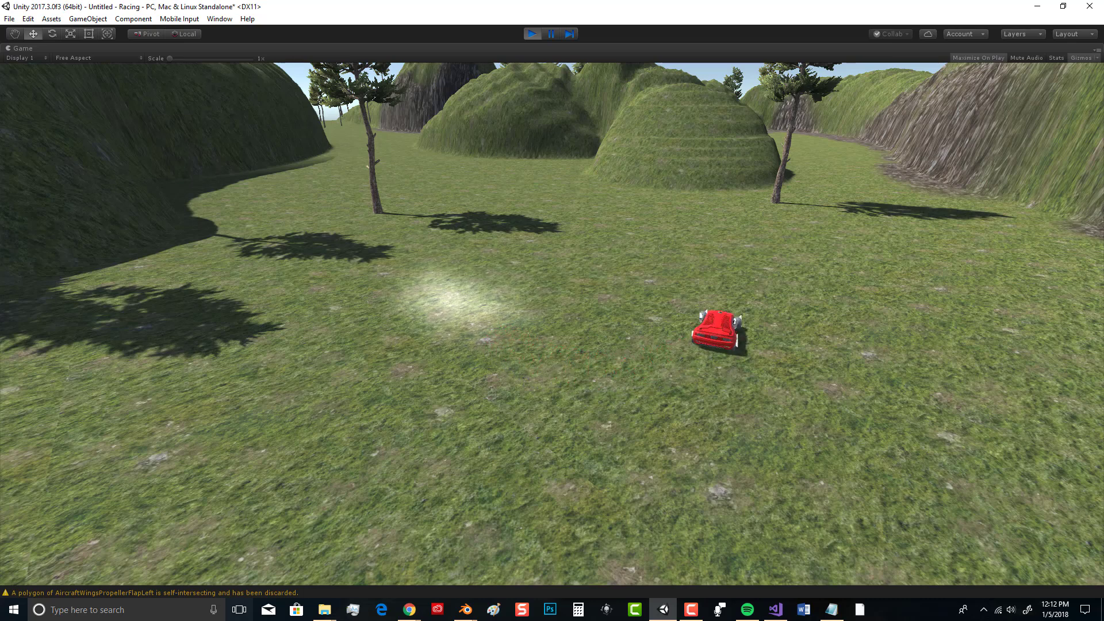
pyautogui.press('d')
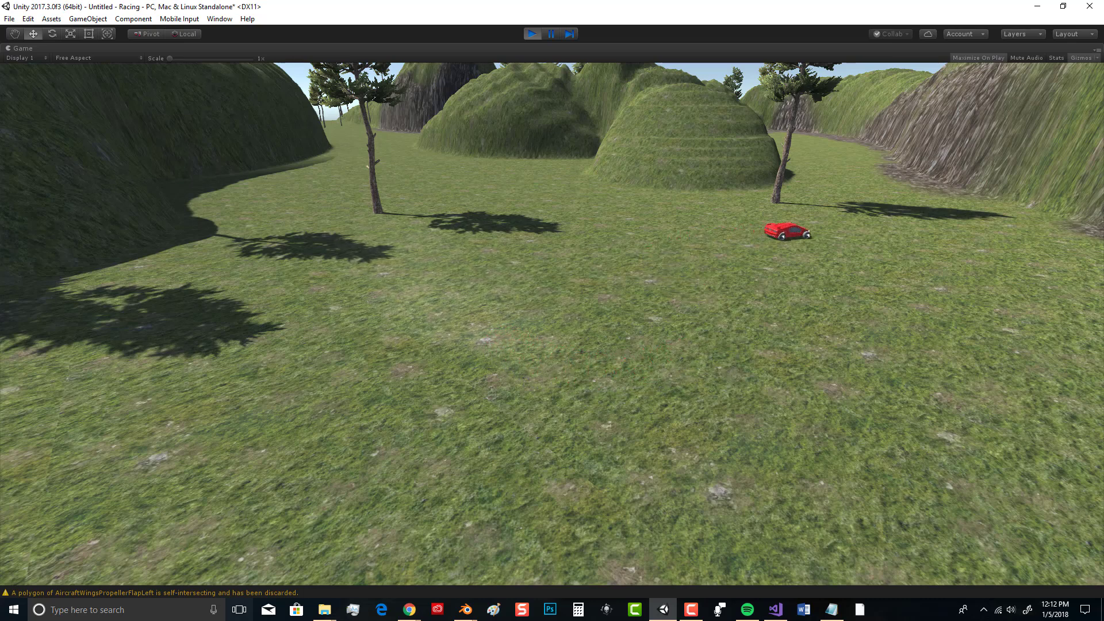
pyautogui.press('a')
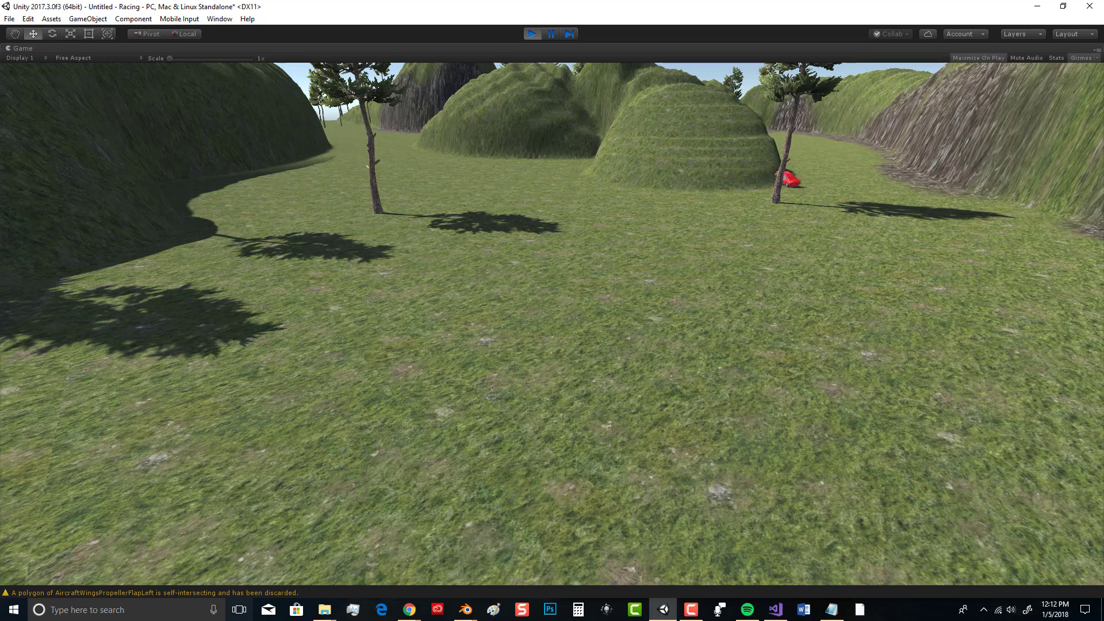
pyautogui.press('d')
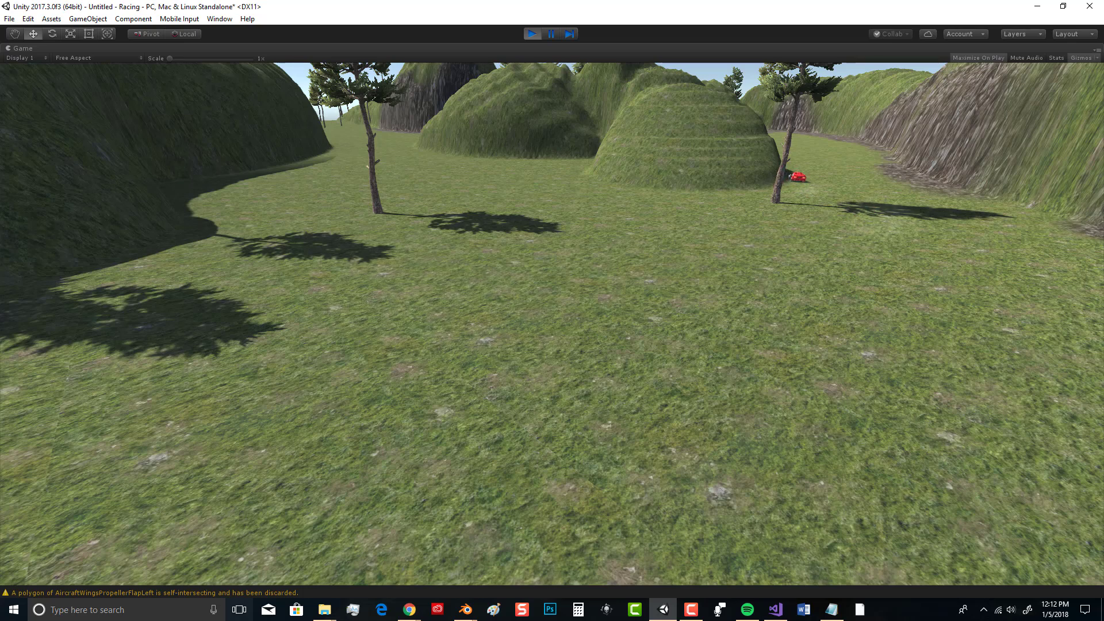
pyautogui.press('s')
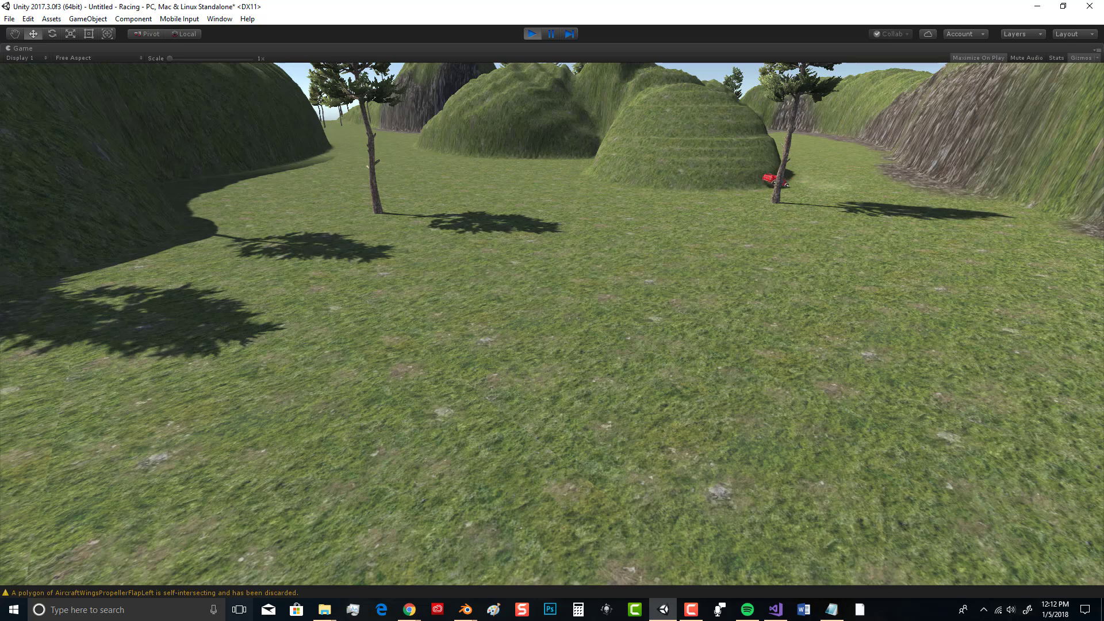
pyautogui.press('w')
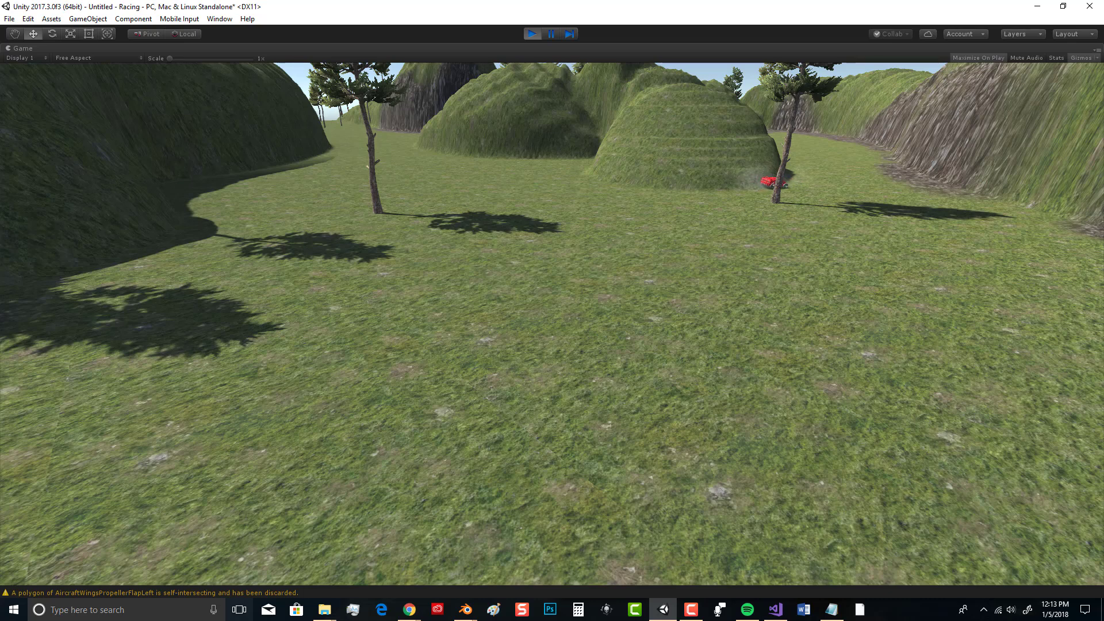
pyautogui.press('w')
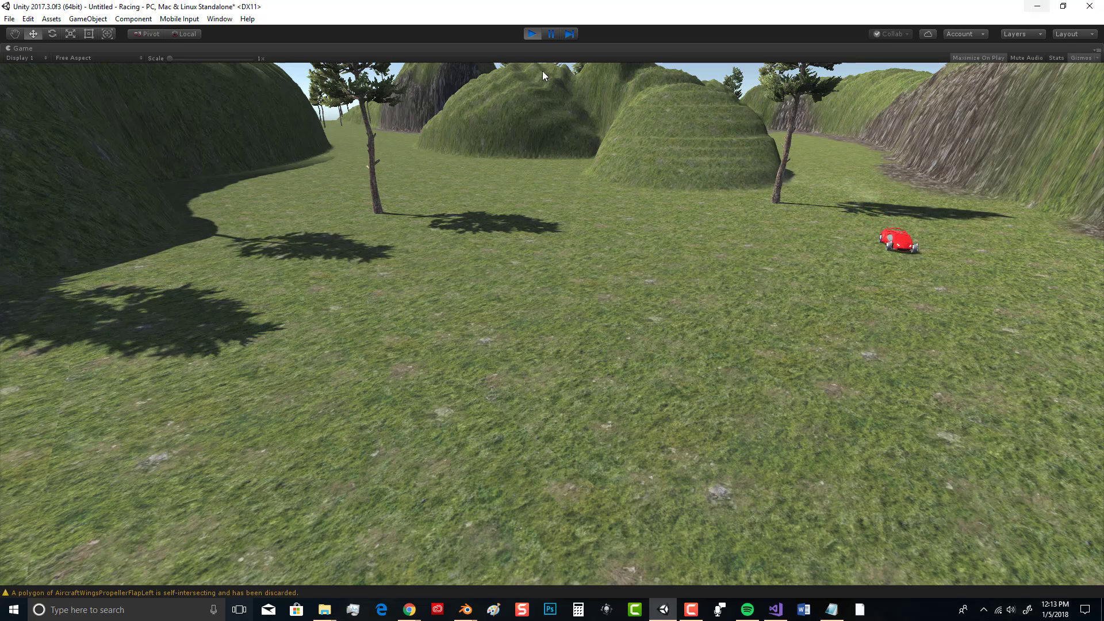
pyautogui.click(533, 36)
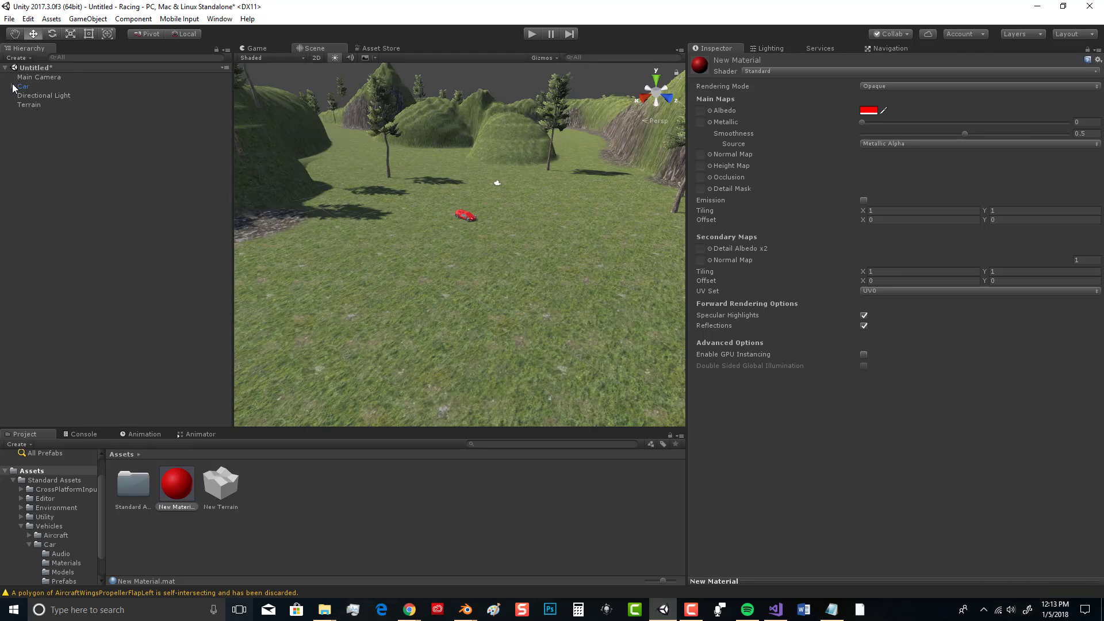
# Create a folder named Scripts in the root Assets folder and open it.
pyautogui.click(39, 472)
pyautogui.rightClick(332, 495)
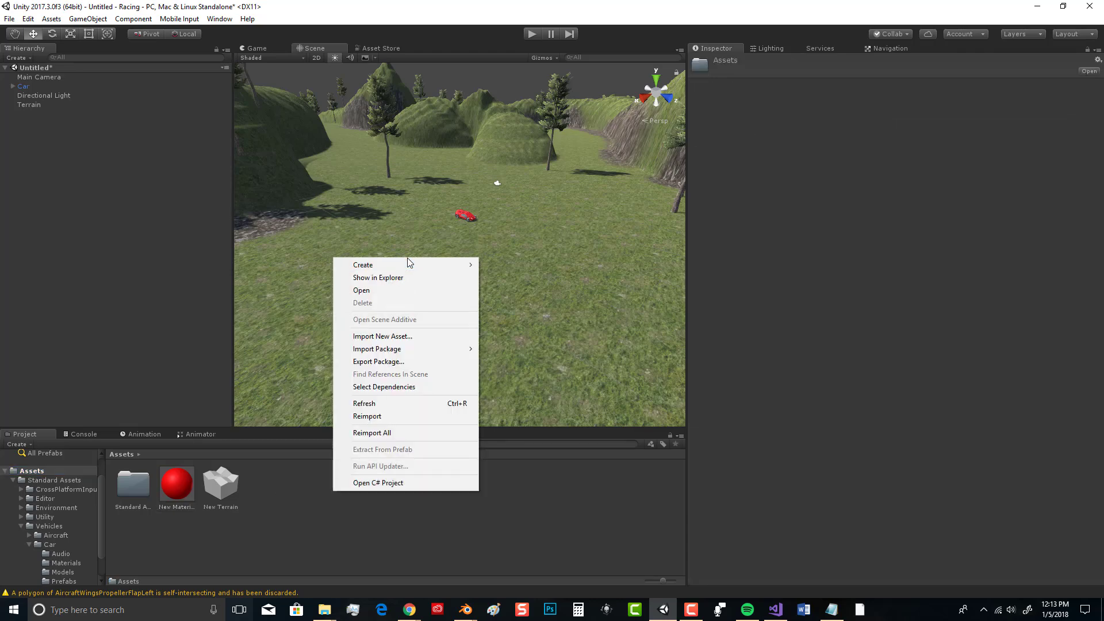
pyautogui.moveTo(406, 266)
pyautogui.click(241, 228)
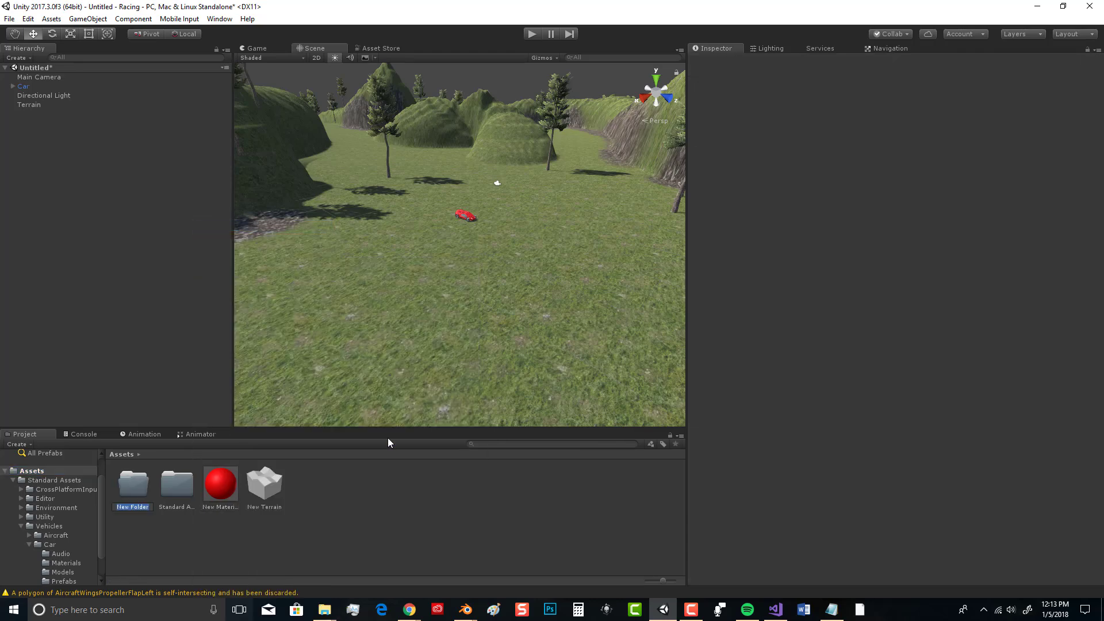
pyautogui.write('Scripts')
pyautogui.press('Return')
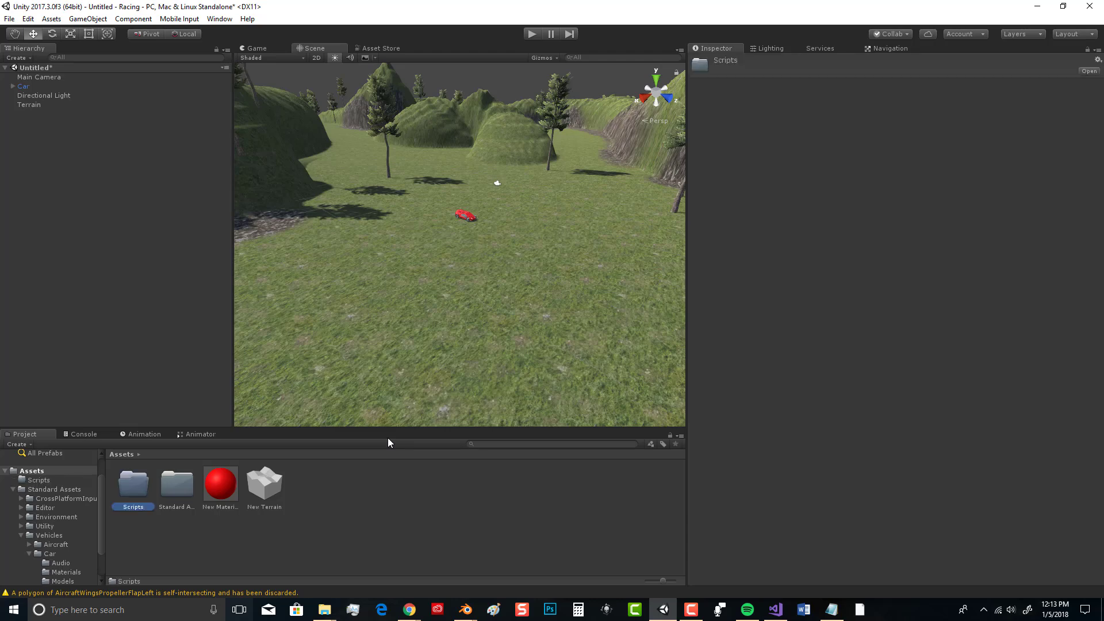
pyautogui.doubleClick(128, 485)
pyautogui.rightClick(290, 495)
pyautogui.moveTo(336, 269)
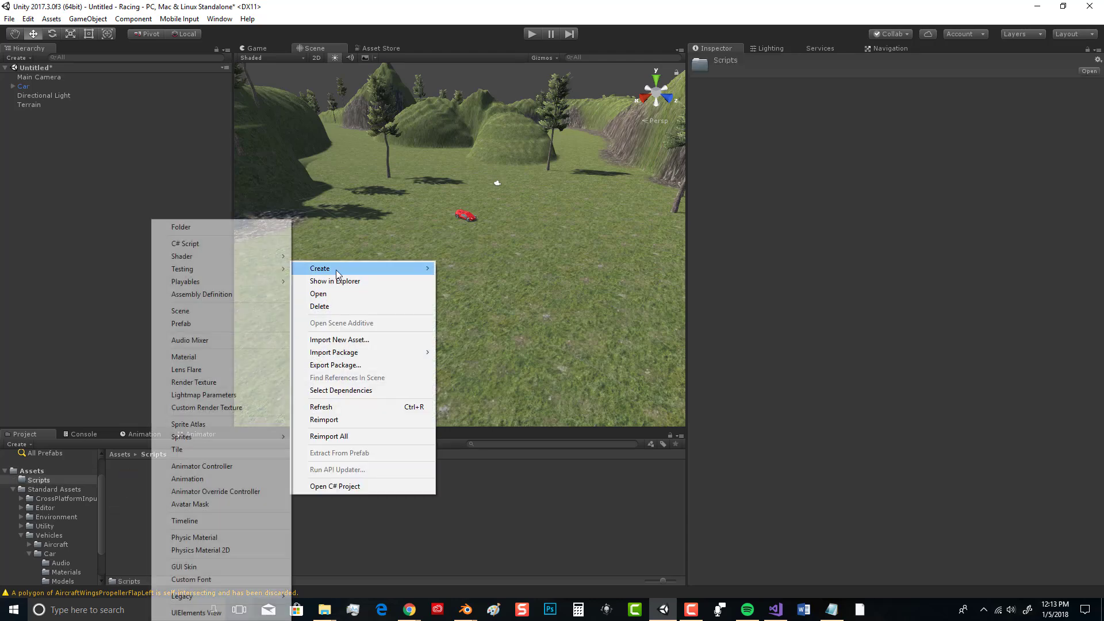
pyautogui.click(229, 227)
pyautogui.scroll(-1, 371, 288)
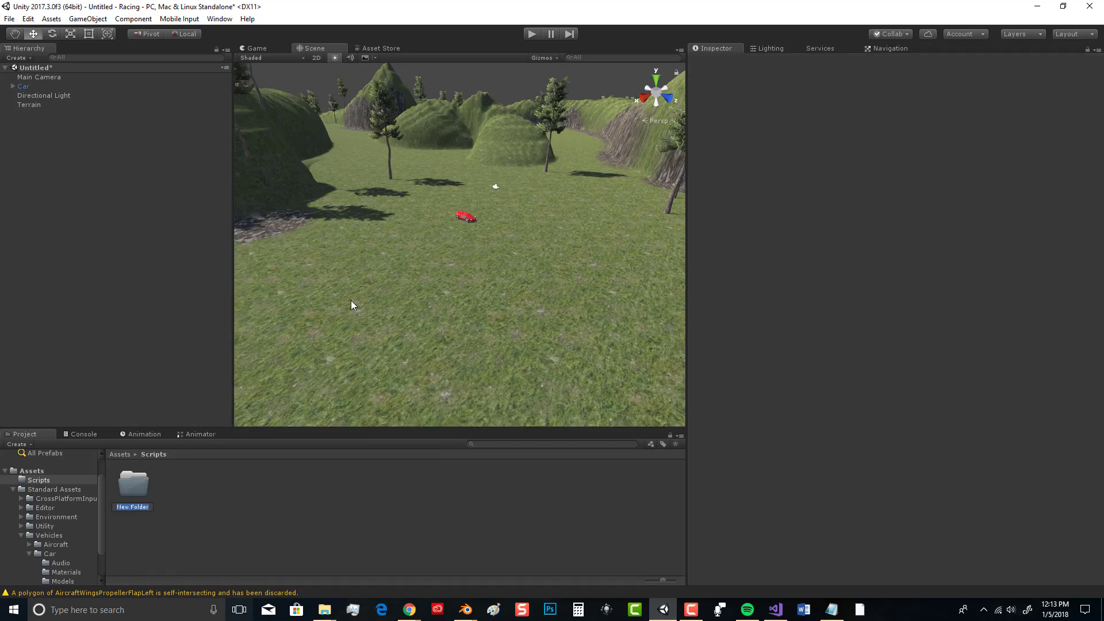
pyautogui.press('Escape')
# Create a C# script named CameraFollow in the Scripts folder.
pyautogui.rightClick(148, 491)
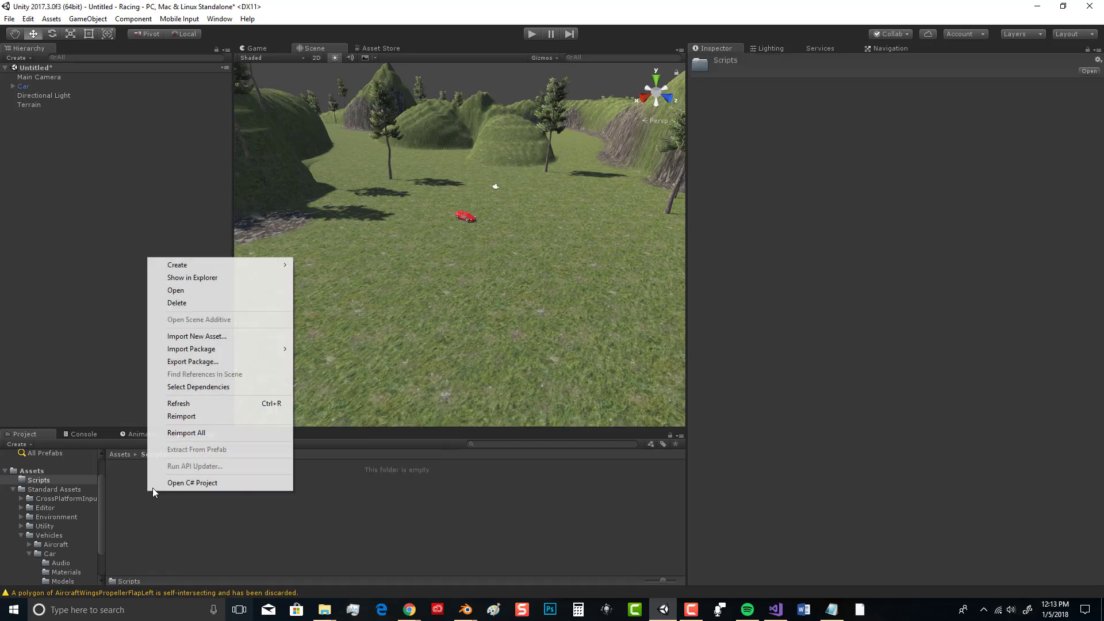
pyautogui.moveTo(194, 266)
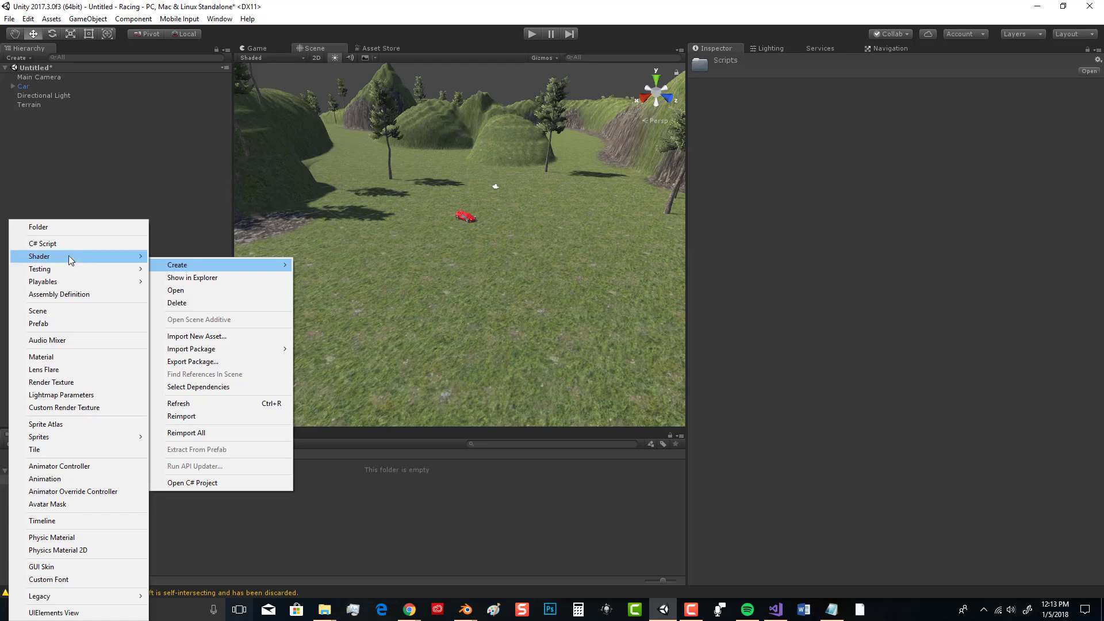
pyautogui.click(57, 242)
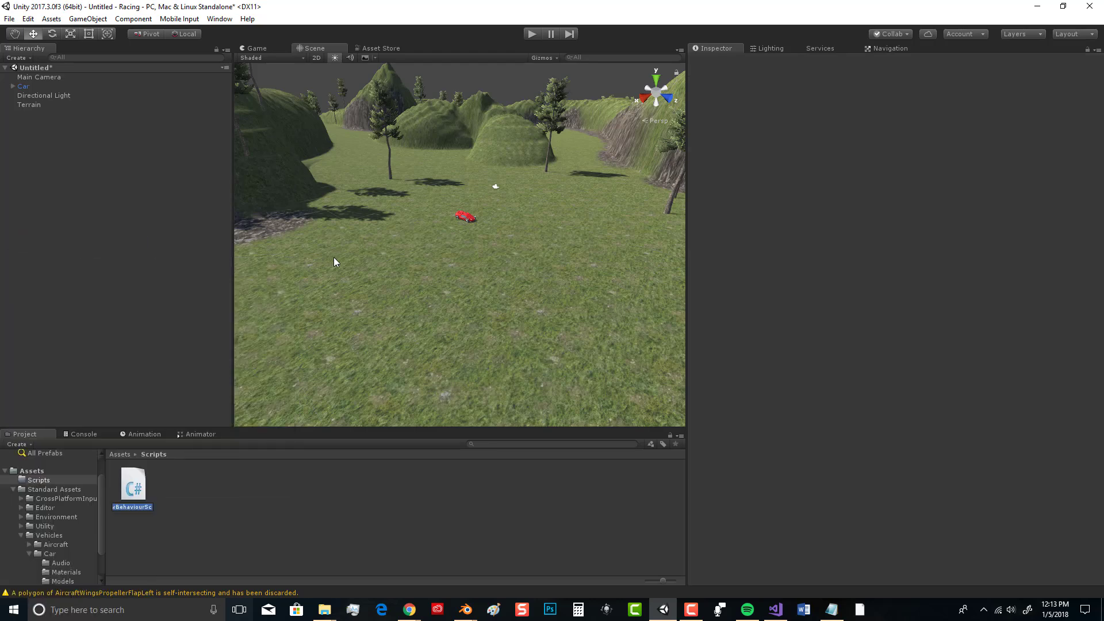
pyautogui.write('CameraFollow')
pyautogui.press('Return')
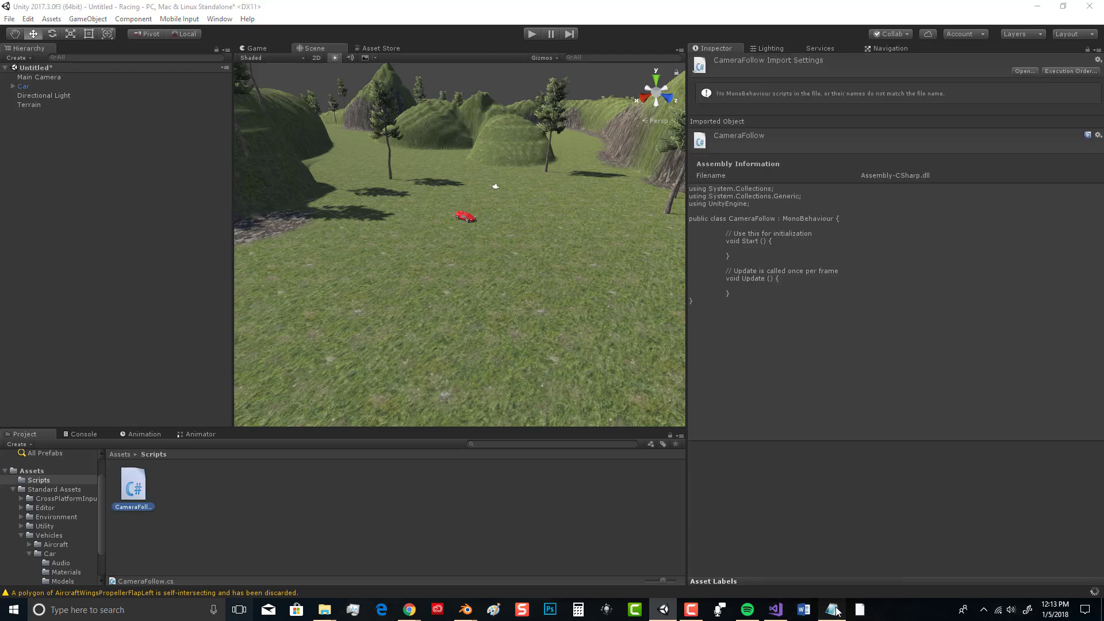
# Switch to Notepad, copy the entire code of CameraFollow.cs and minimize the window.
pyautogui.click(833, 610)
pyautogui.hotkey('ctrl', 'a')
pyautogui.hotkey('ctrl', 'c')
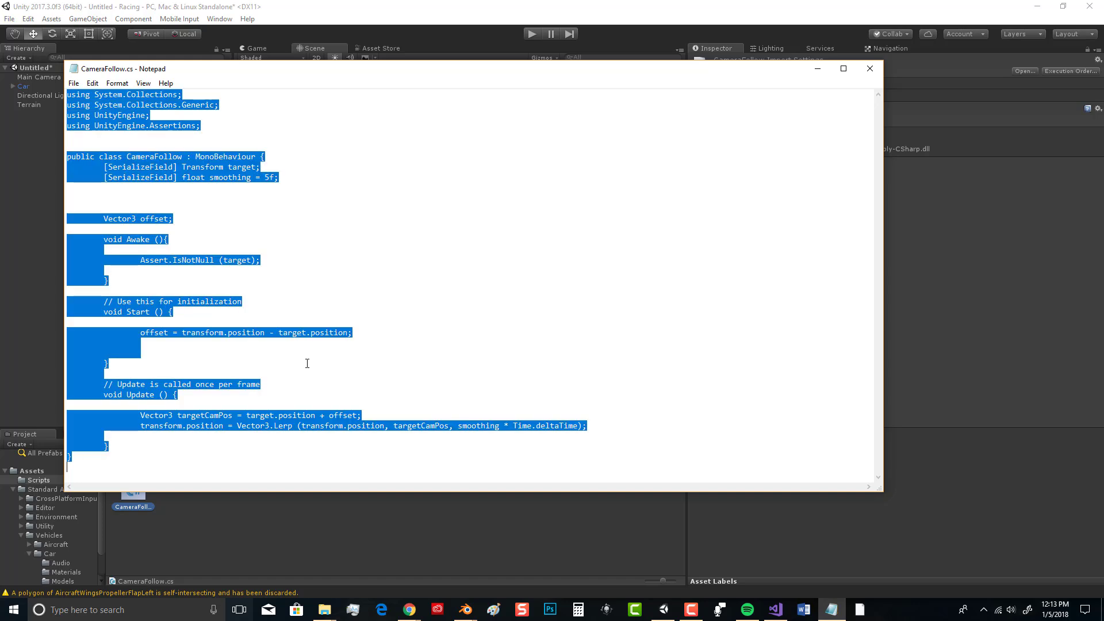
pyautogui.click(817, 68)
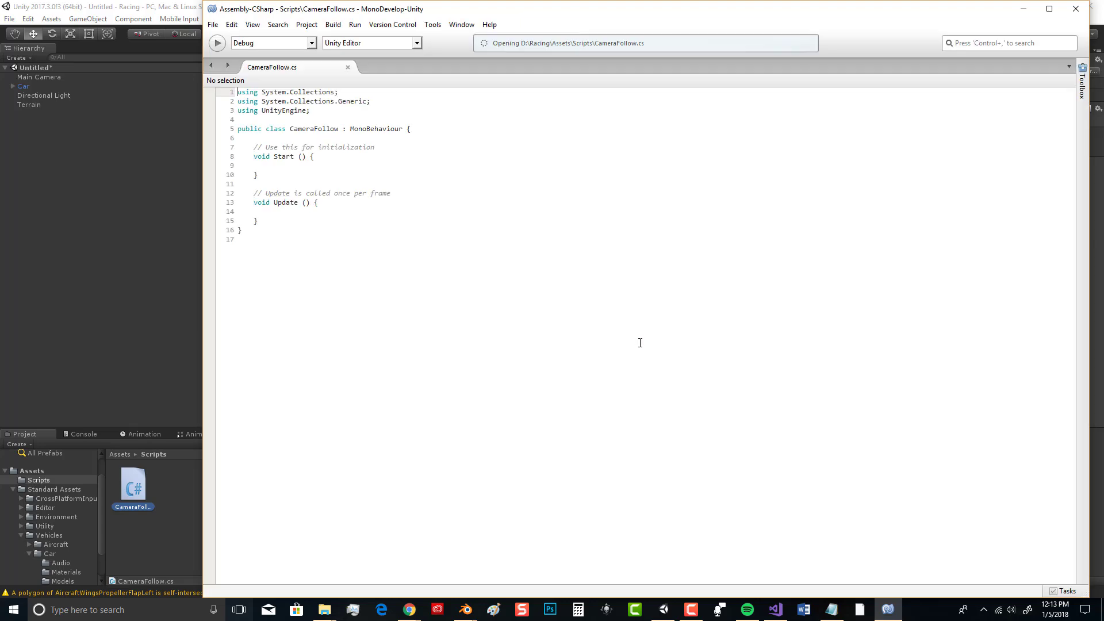
# Replace the default code of the CameraFollow script in MonoDevelop with the copied code, save it and close the editor.
pyautogui.hotkey('ctrl', 'a')
pyautogui.hotkey('ctrl', 'v')
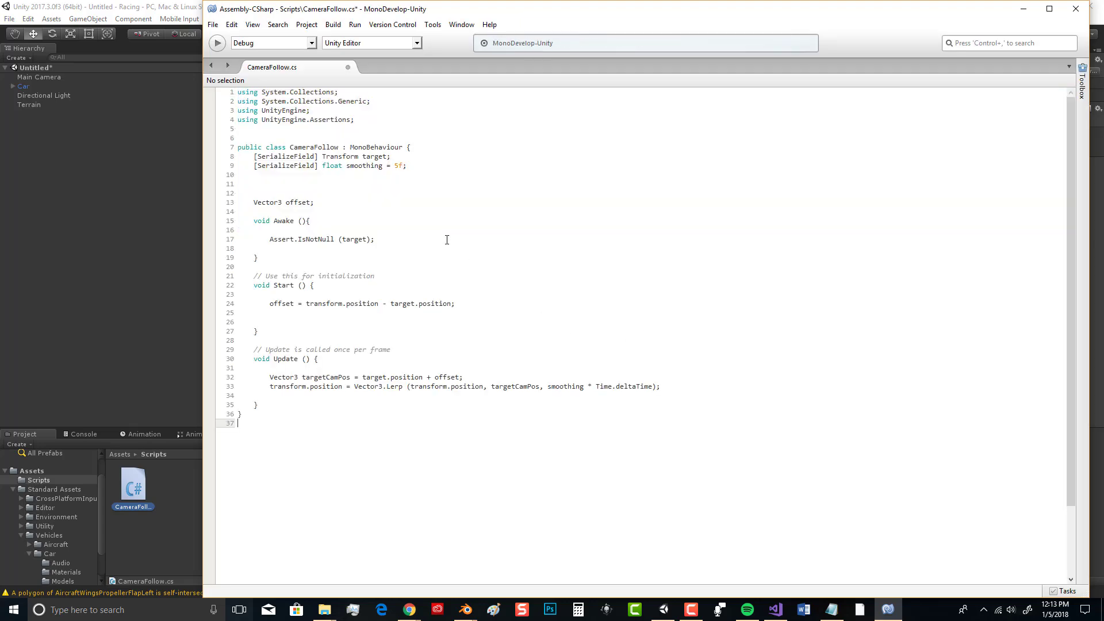
pyautogui.click(213, 24)
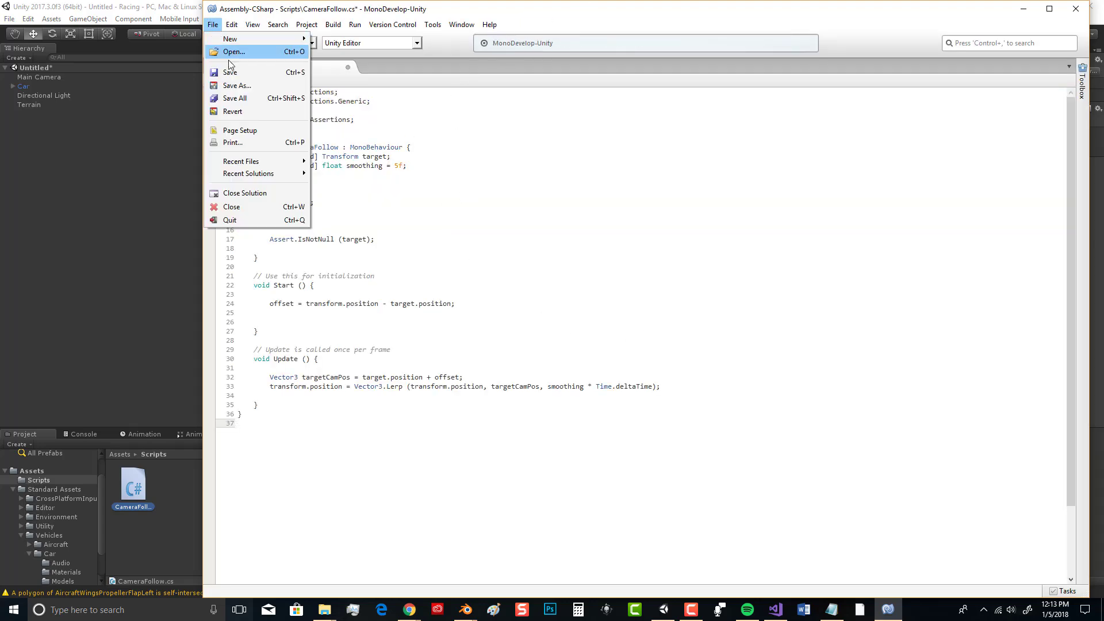
pyautogui.click(230, 64)
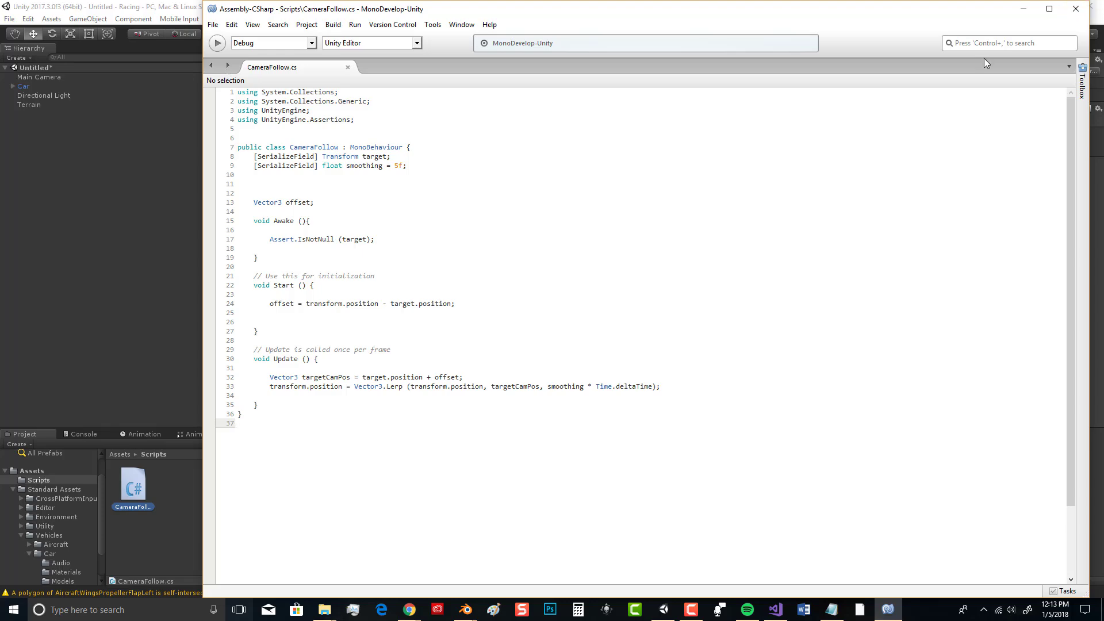
pyautogui.click(1067, 14)
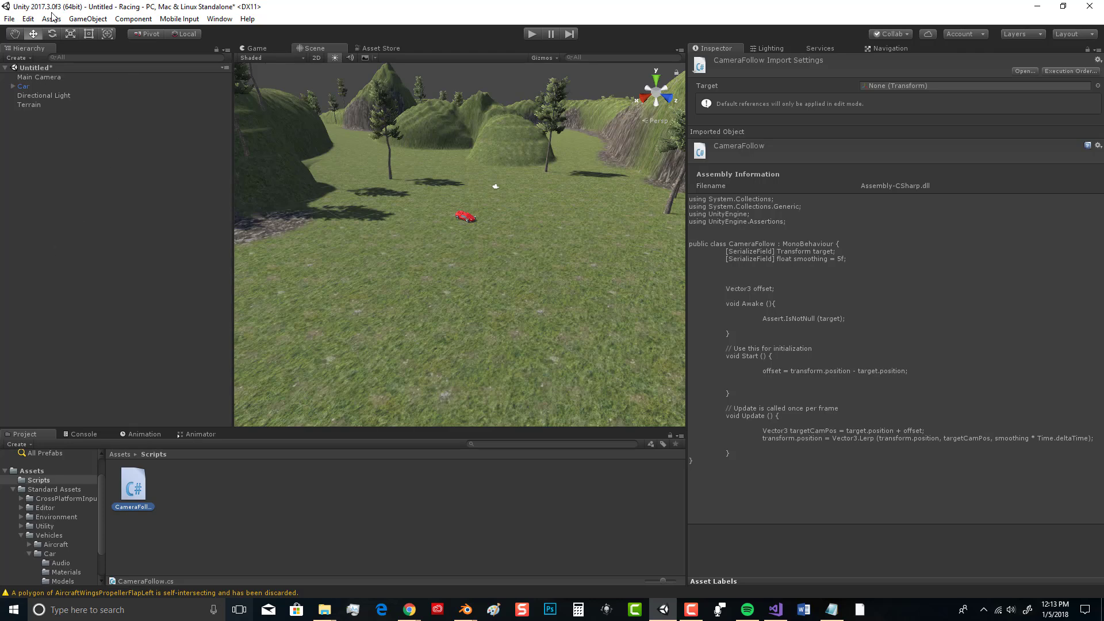
# Attach the CameraFollow script to the Main Camera and assign the Car as its target.
pyautogui.click(37, 77)
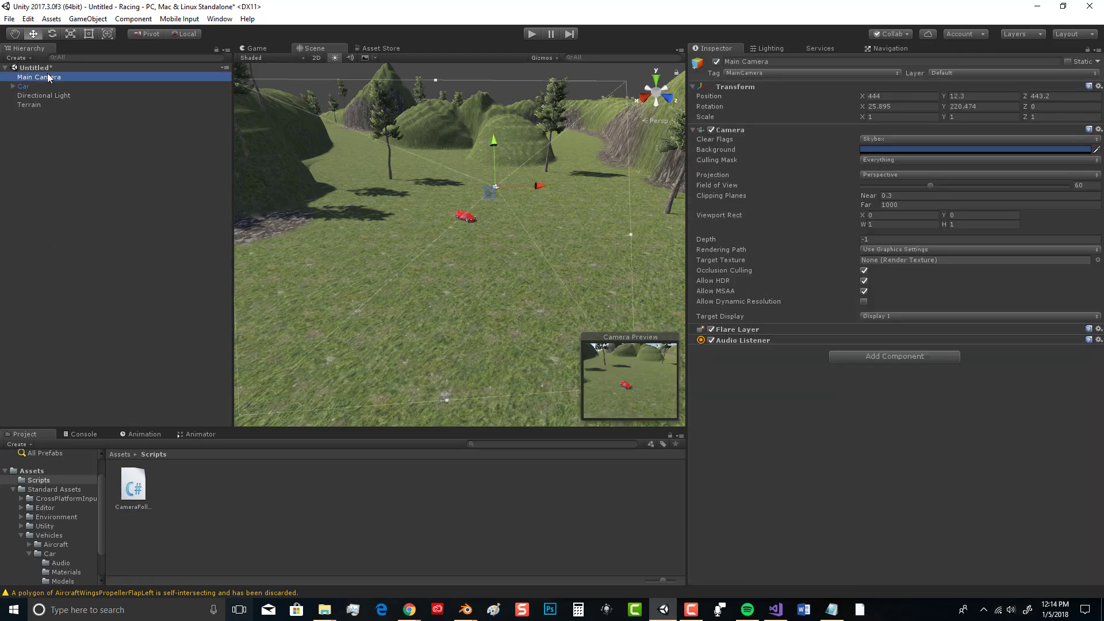
pyautogui.moveTo(133, 486); pyautogui.dragTo(865, 393)
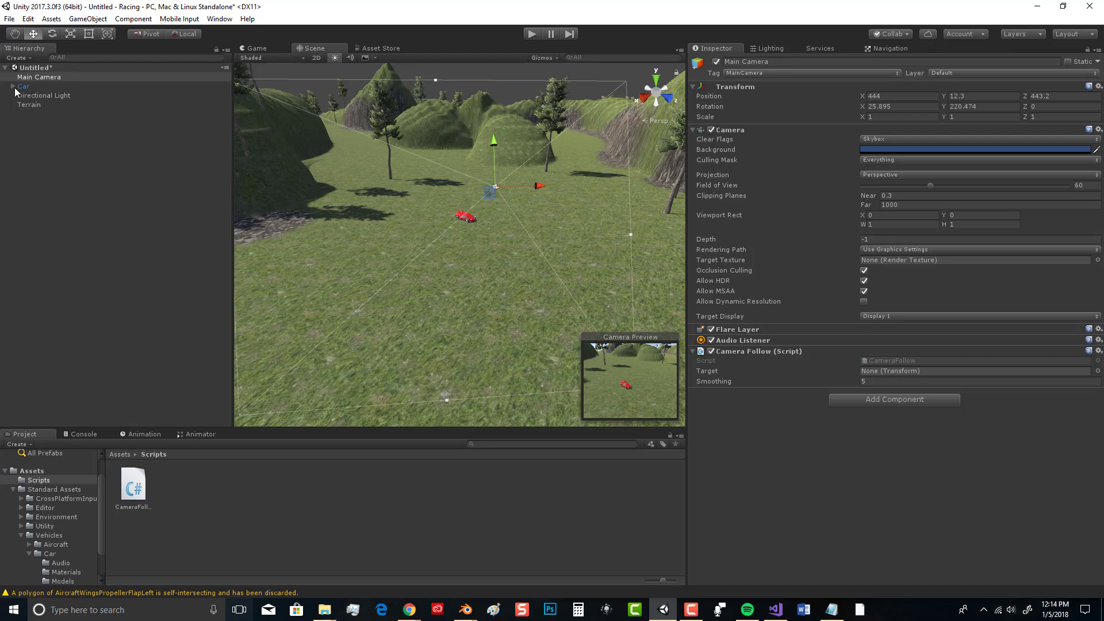
pyautogui.moveTo(24, 87); pyautogui.dragTo(889, 374)
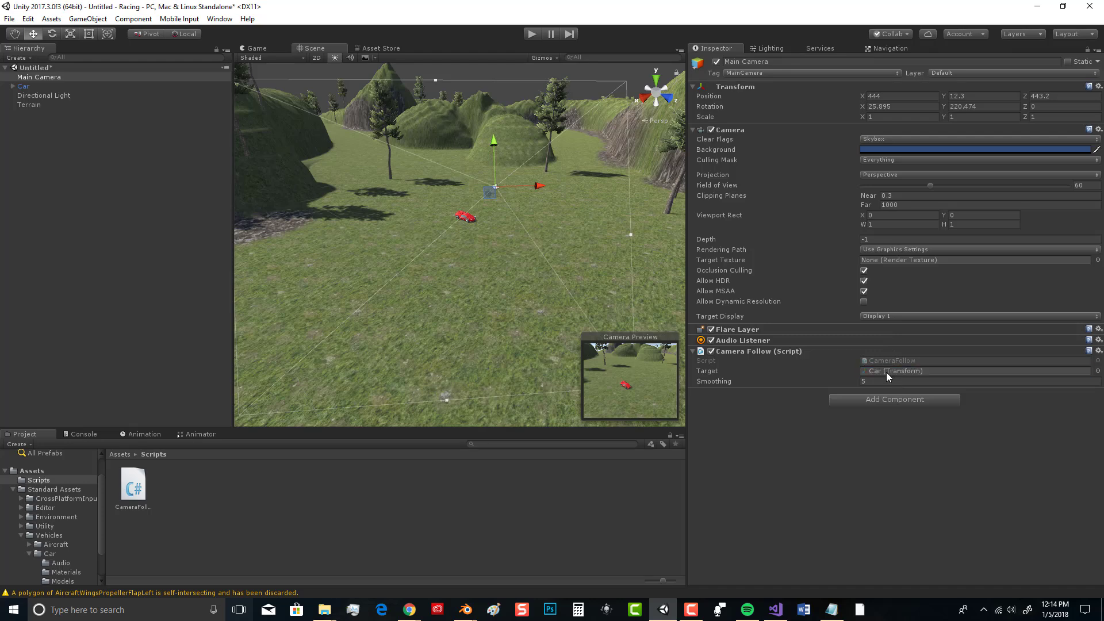
# Run the game, drive the car between the hills and in turns across the open grass to test the follow camera, and stop it.
pyautogui.click(530, 34)
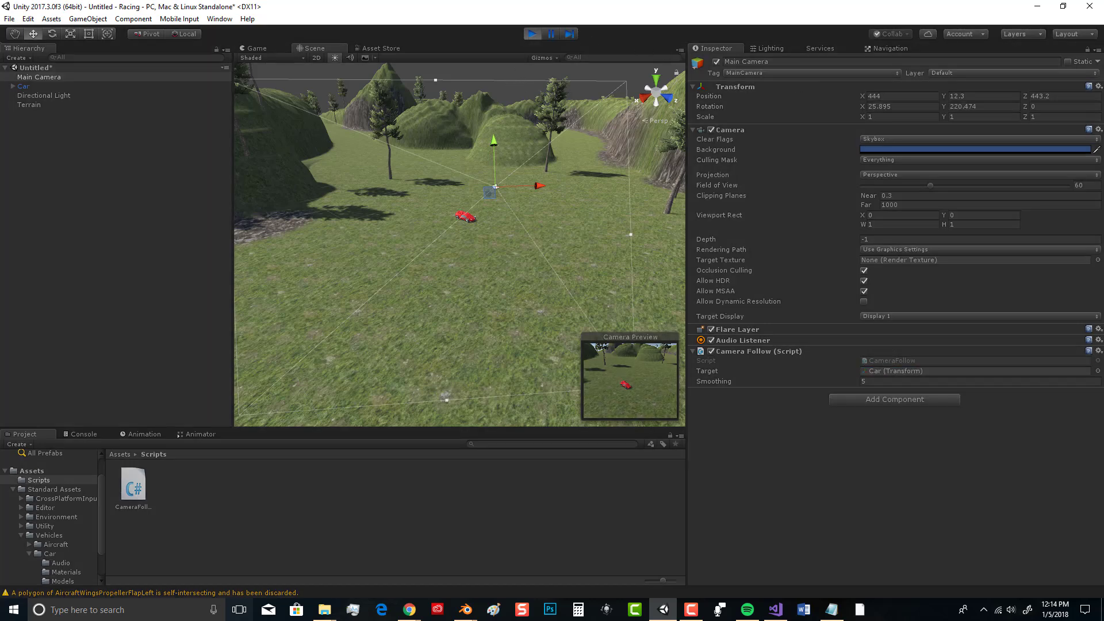
pyautogui.press('w')
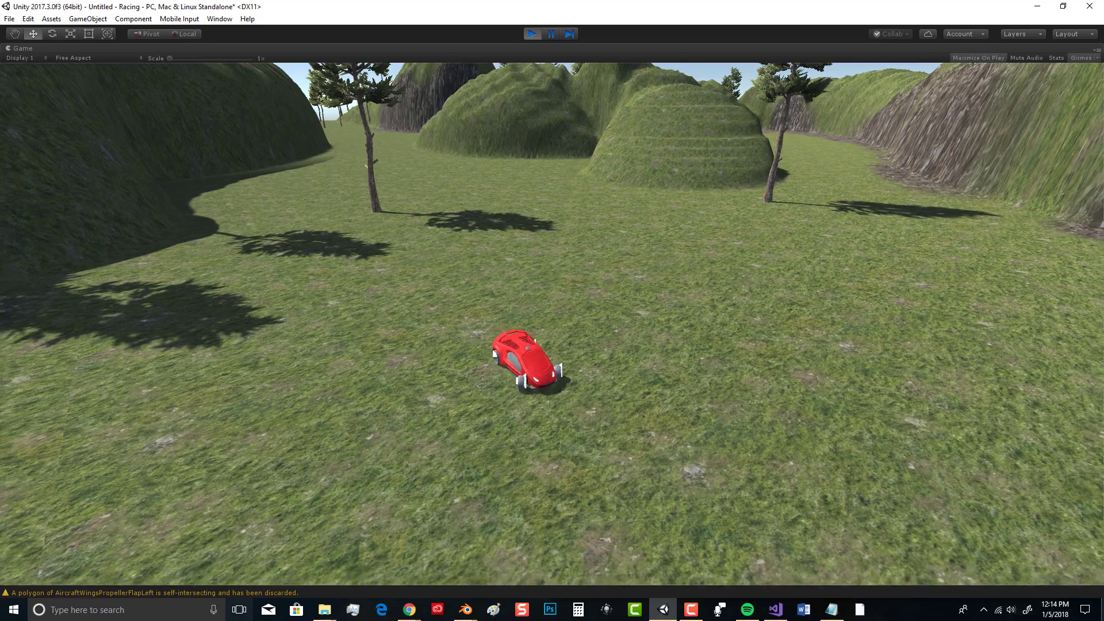
pyautogui.press('a')
pyautogui.press('w')
pyautogui.press('a')
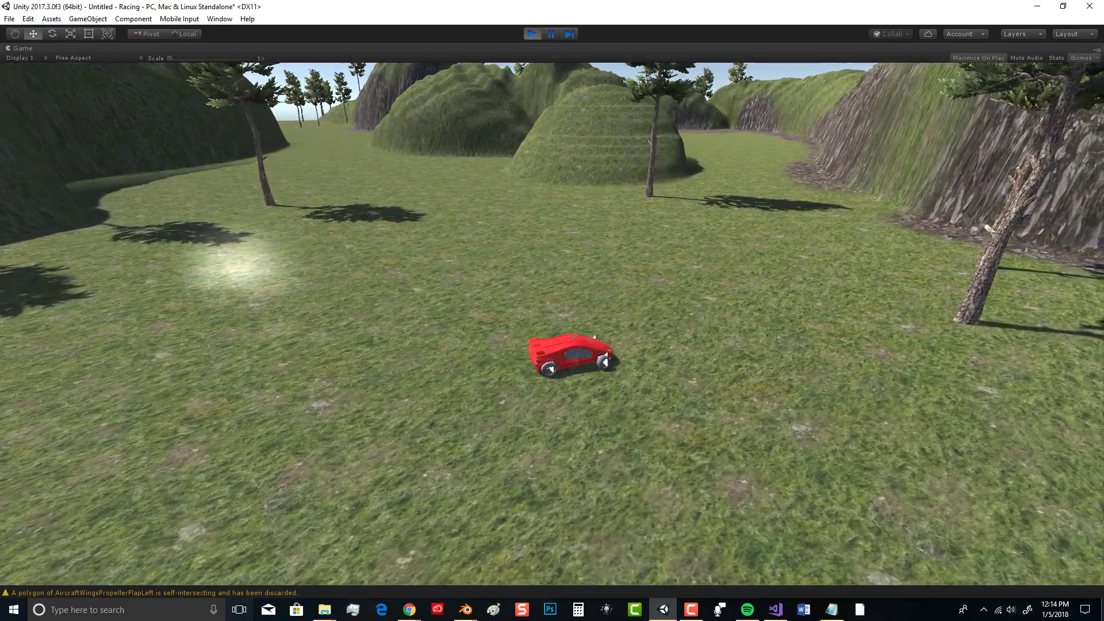
pyautogui.press('w')
pyautogui.press('d')
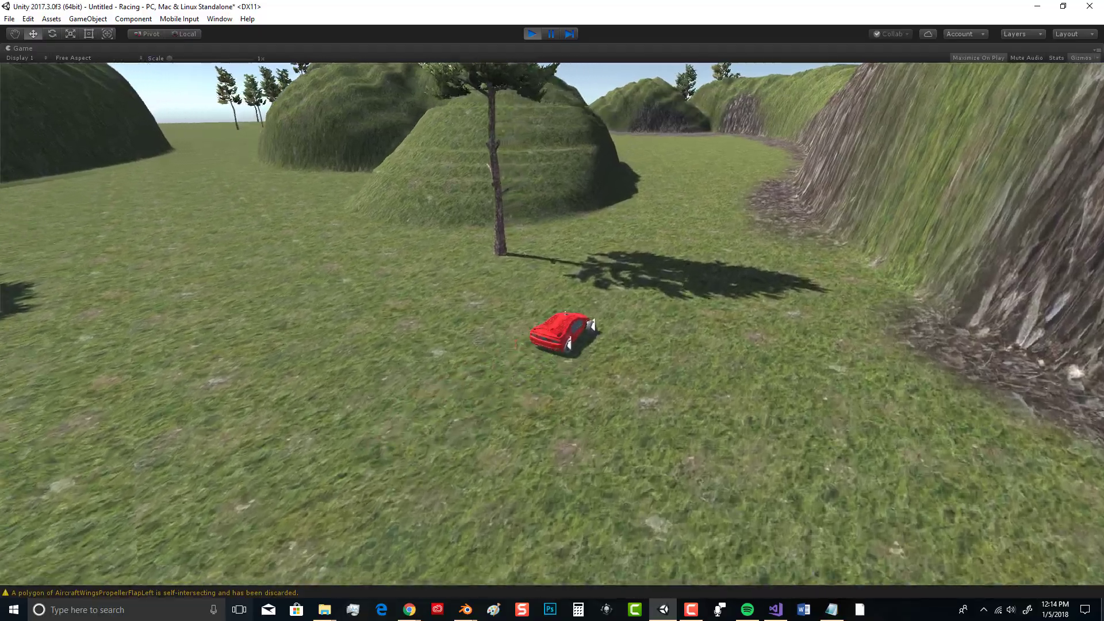
pyautogui.press('w')
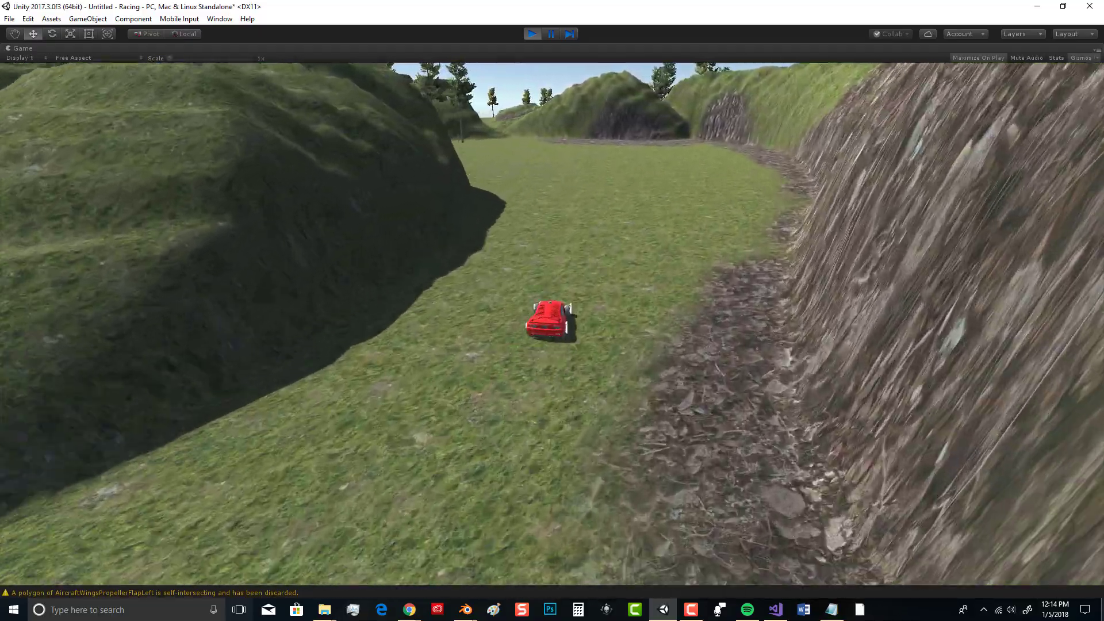
pyautogui.press('w')
pyautogui.press('a')
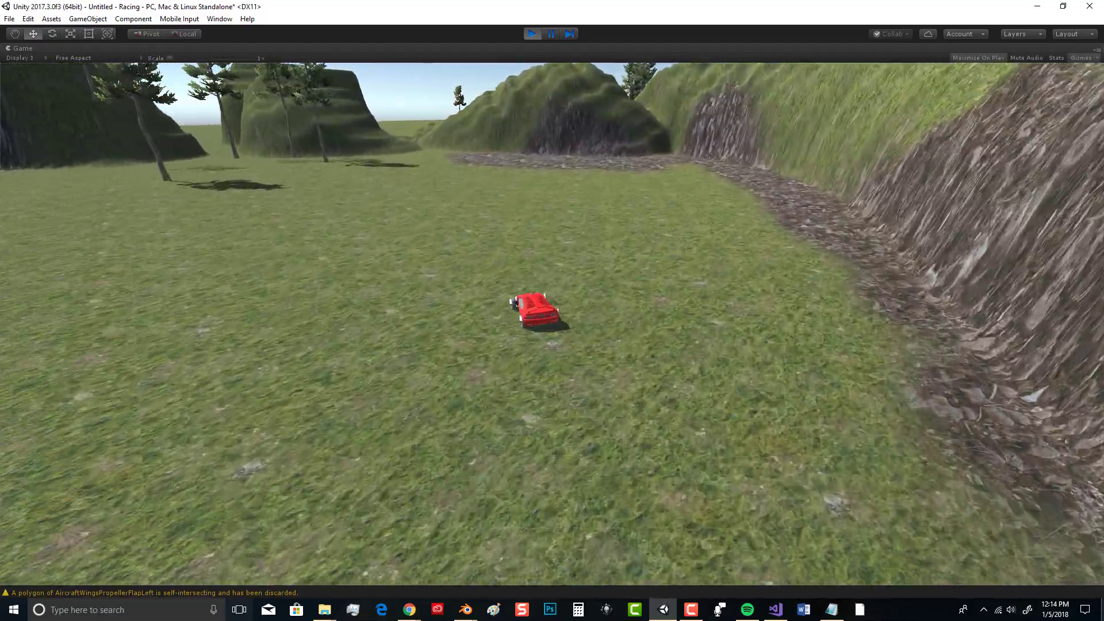
pyautogui.press('w')
pyautogui.press('a')
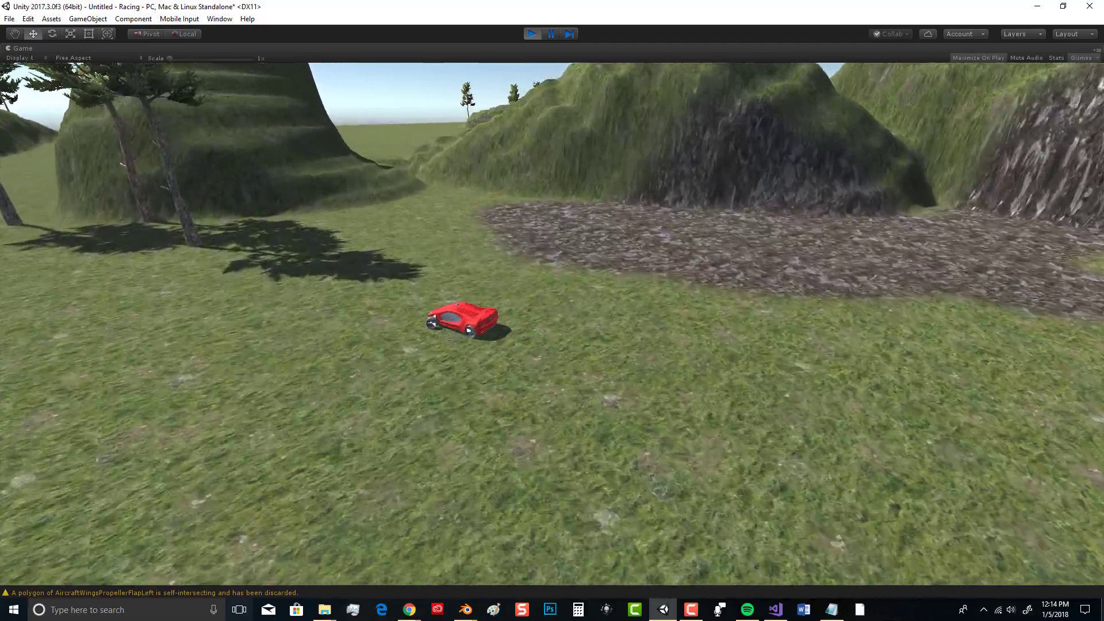
pyautogui.press('w')
pyautogui.press('d')
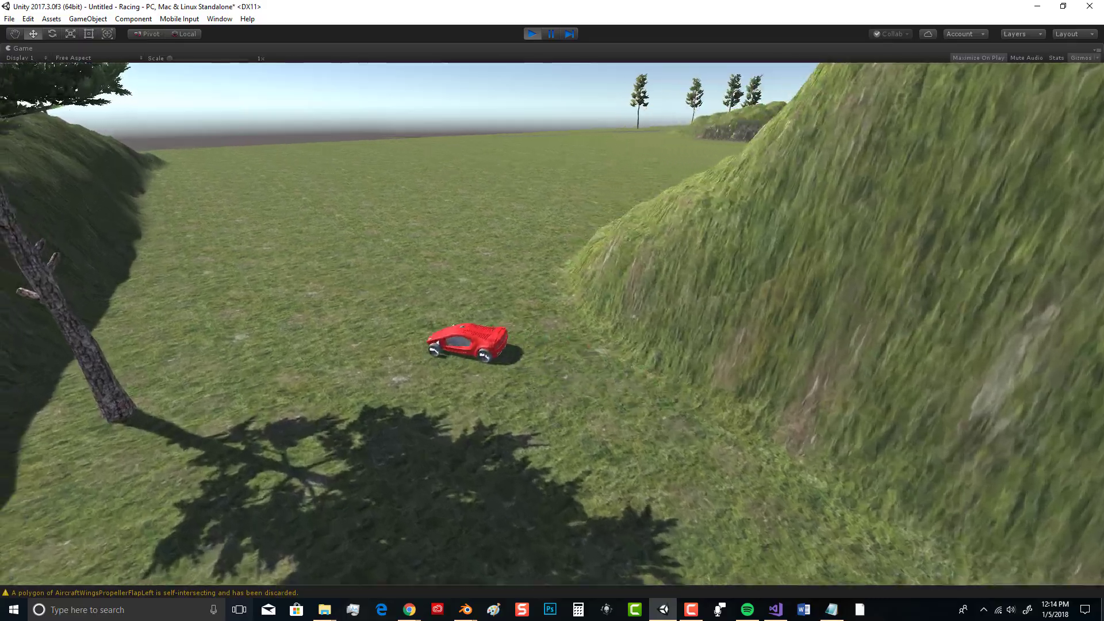
pyautogui.press('d')
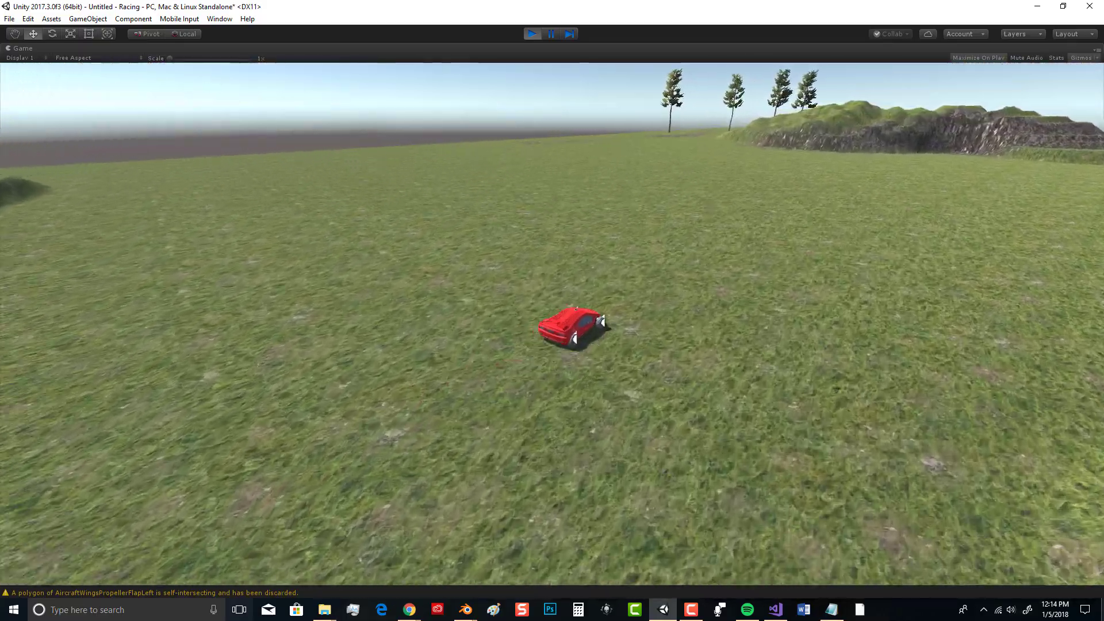
pyautogui.press('a')
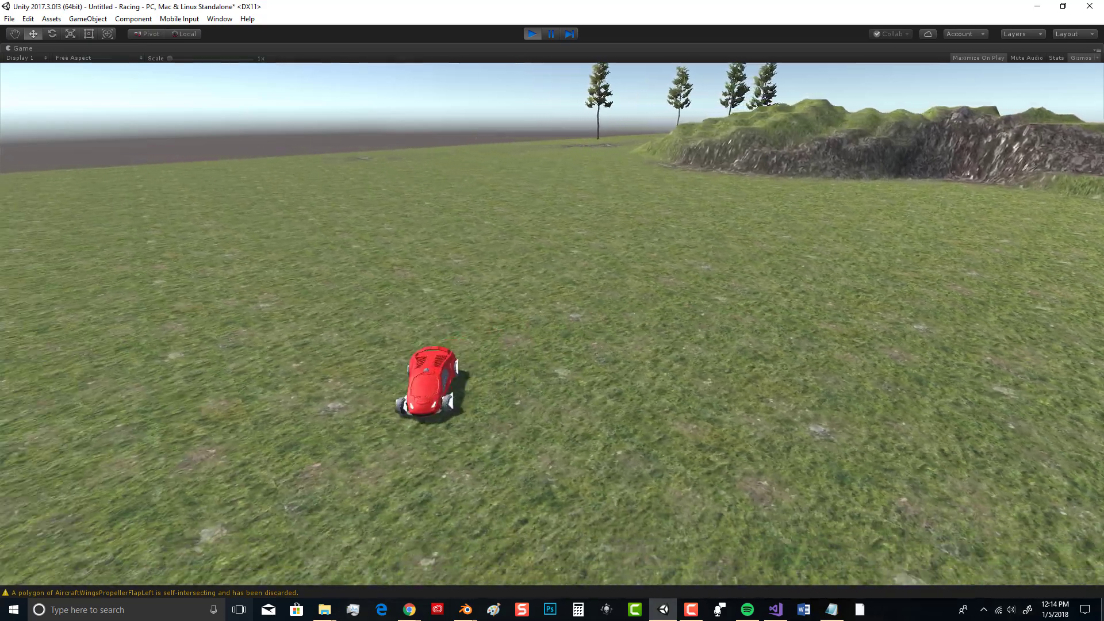
pyautogui.press('a')
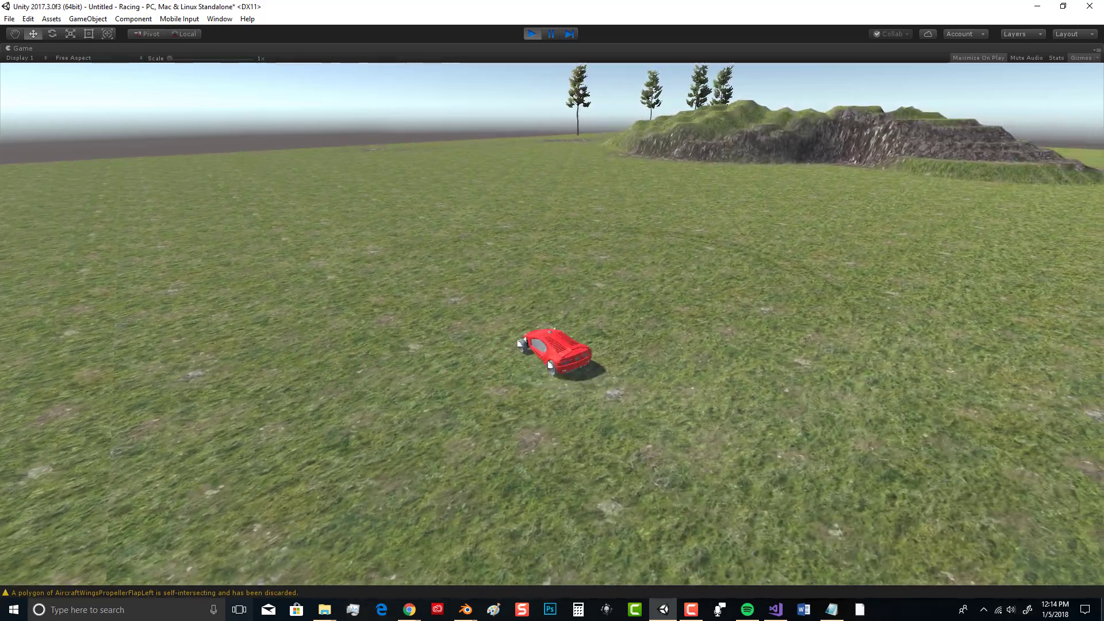
pyautogui.press('d')
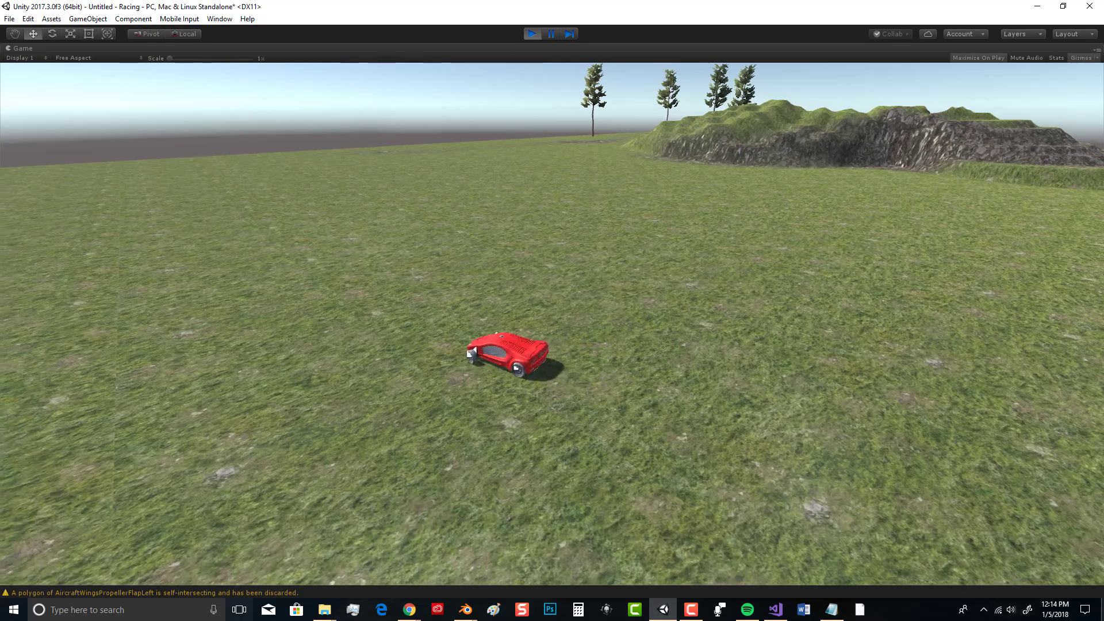
pyautogui.press('d')
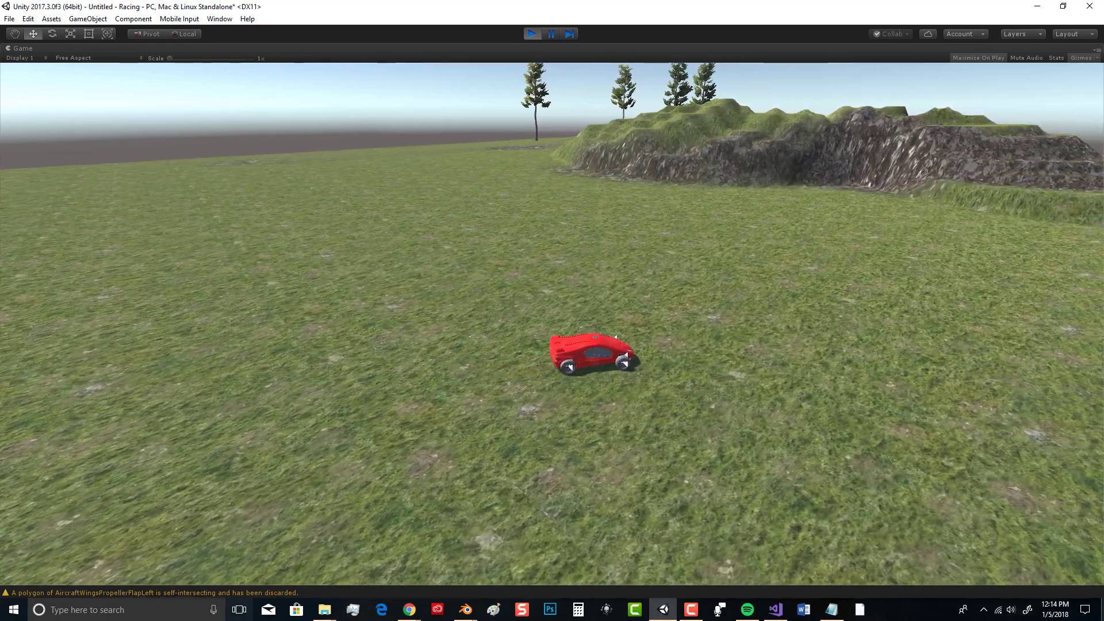
pyautogui.press('a')
pyautogui.press('d')
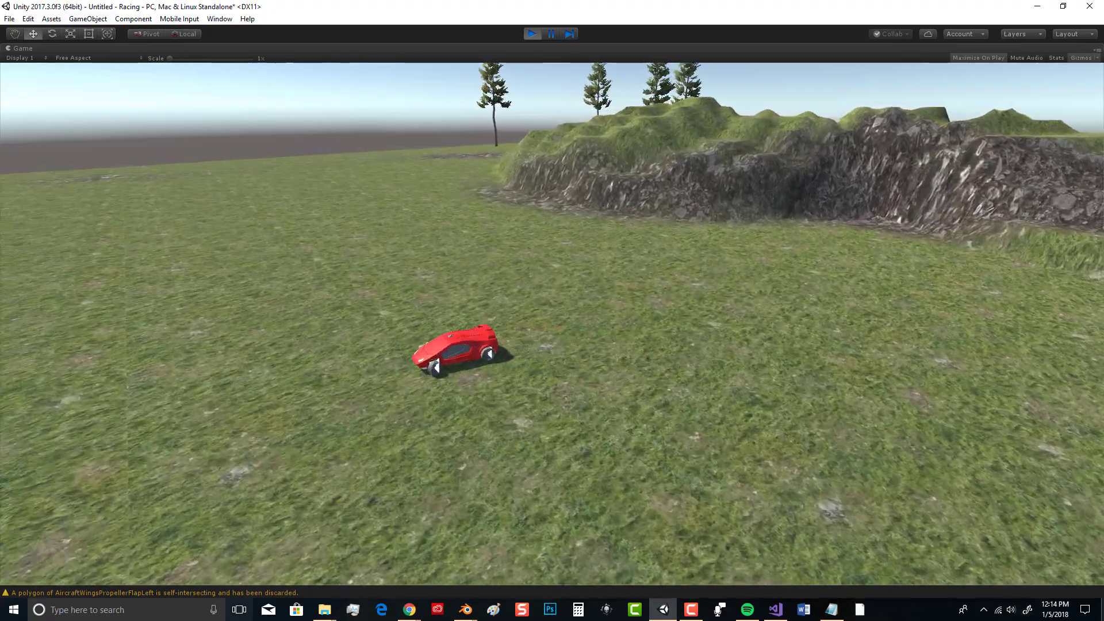
pyautogui.press('a')
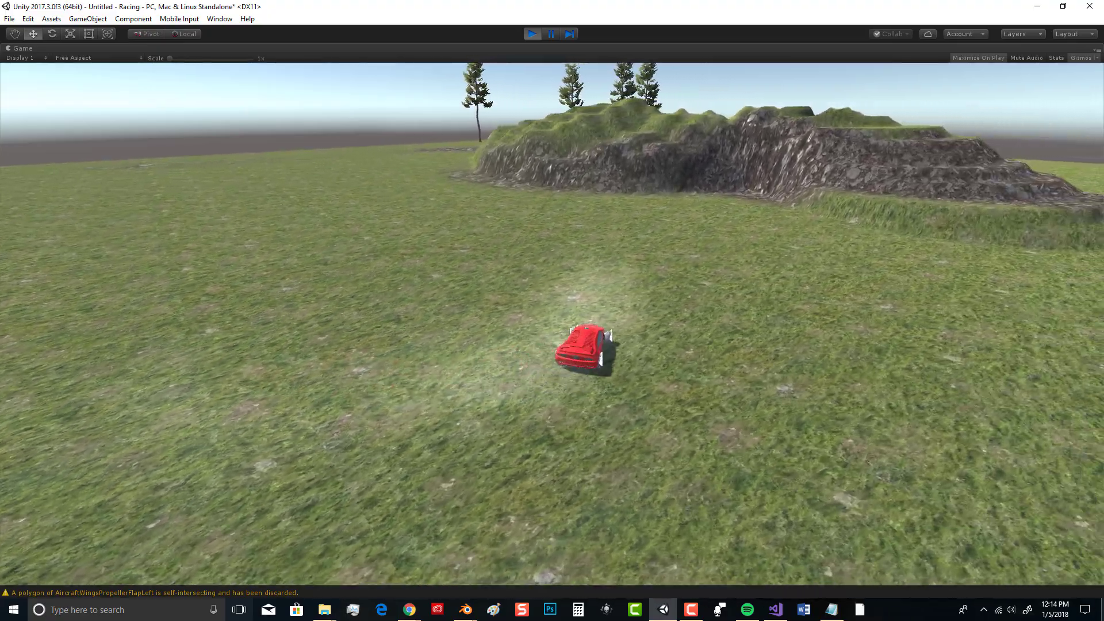
pyautogui.press('a')
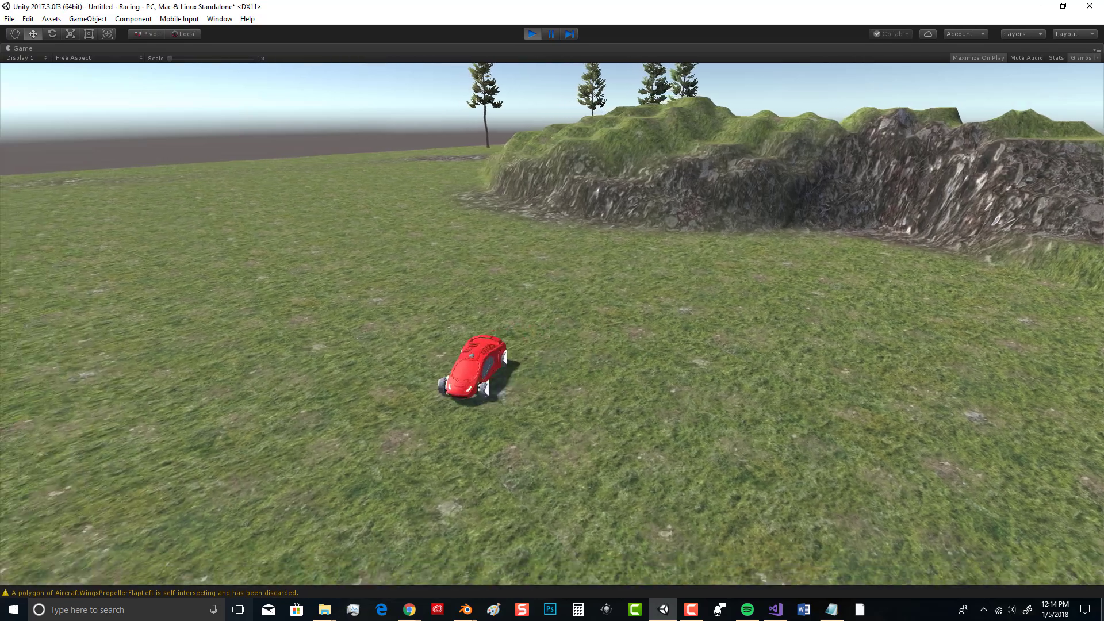
pyautogui.press('a')
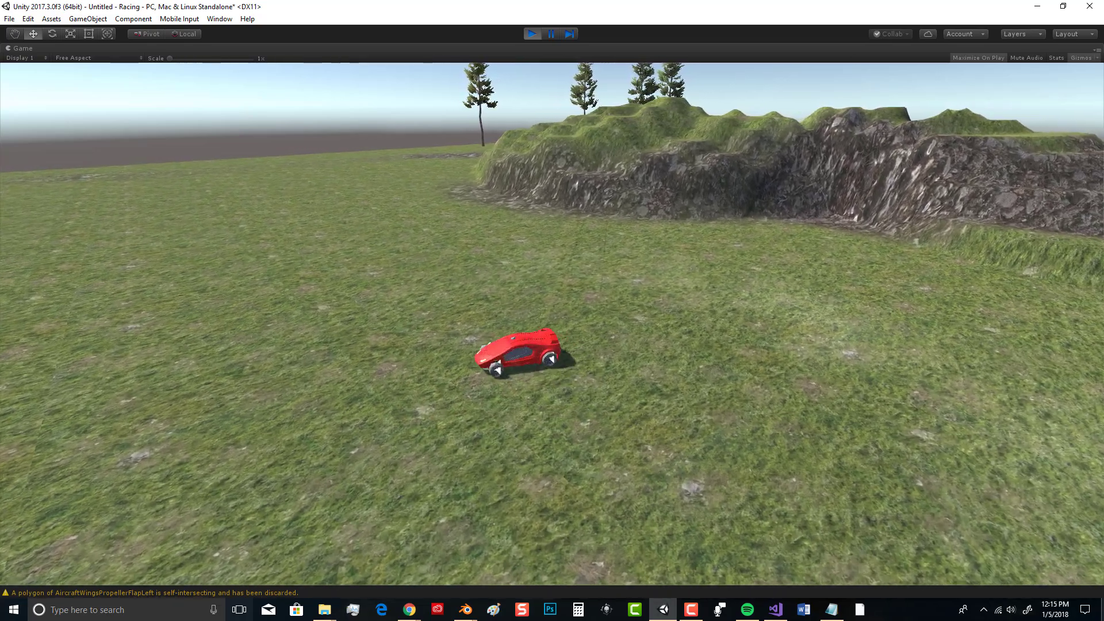
pyautogui.press('s')
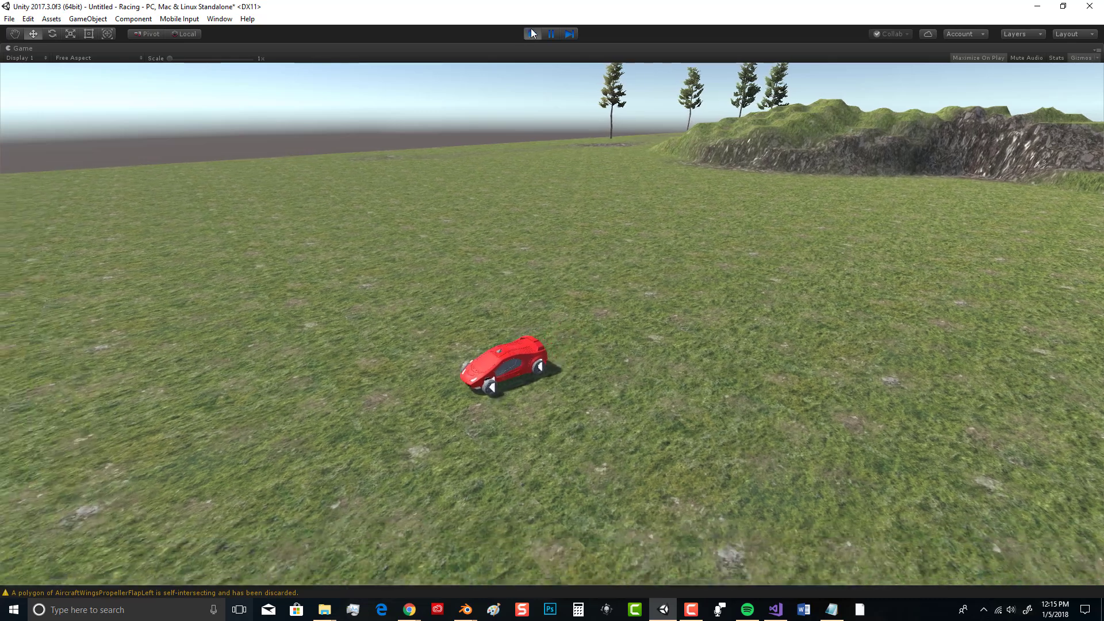
pyautogui.click(534, 35)
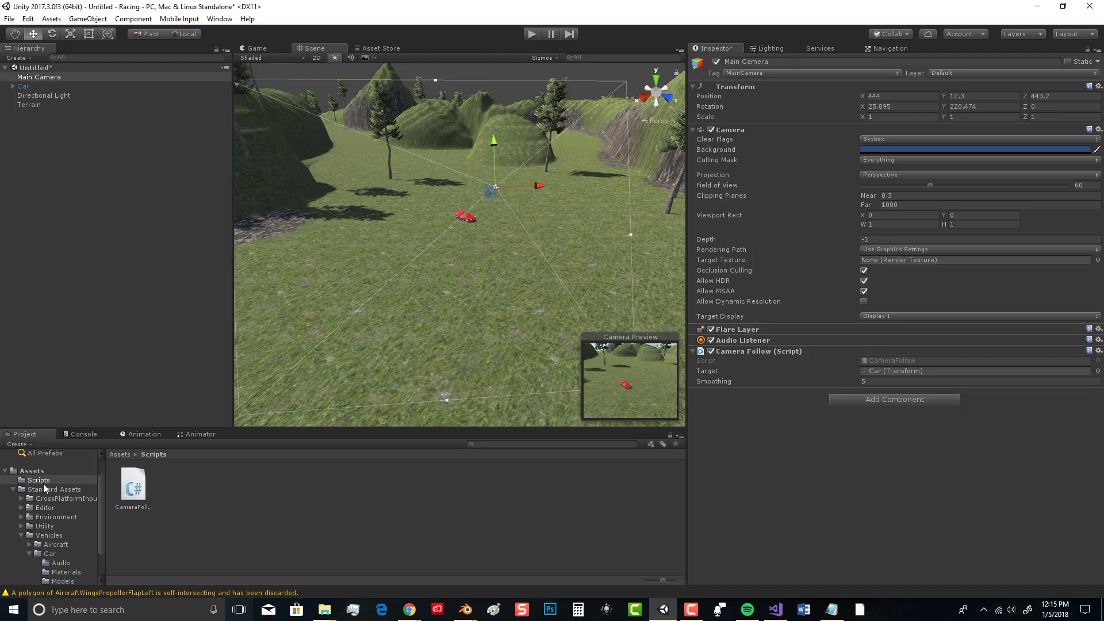
# Save the current scene as Car in the project's Assets folder.
pyautogui.click(33, 471)
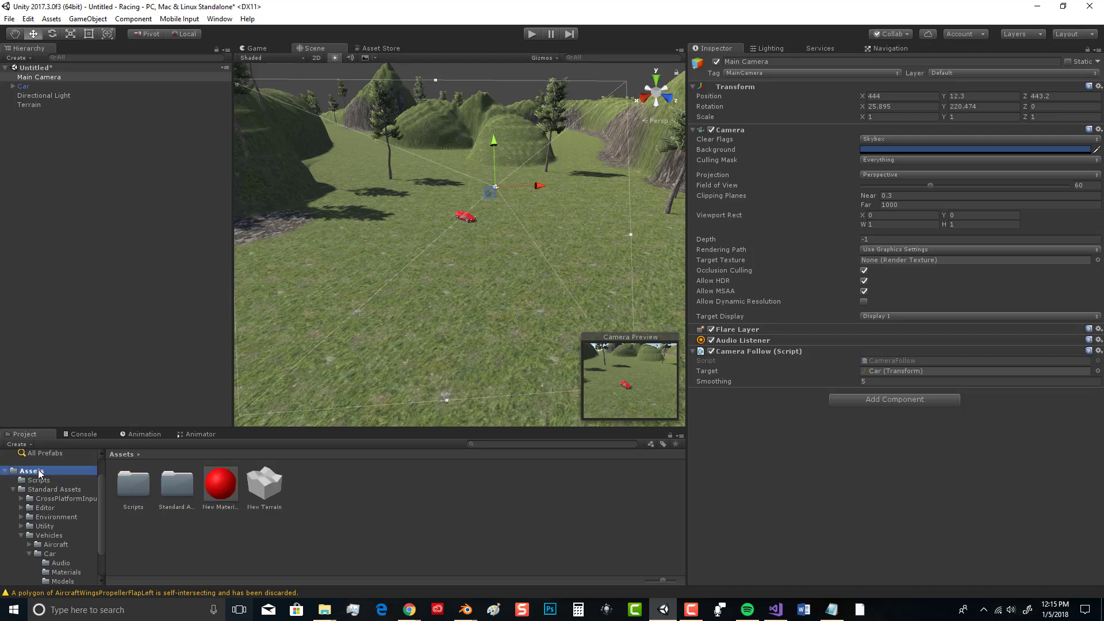
pyautogui.click(10, 18)
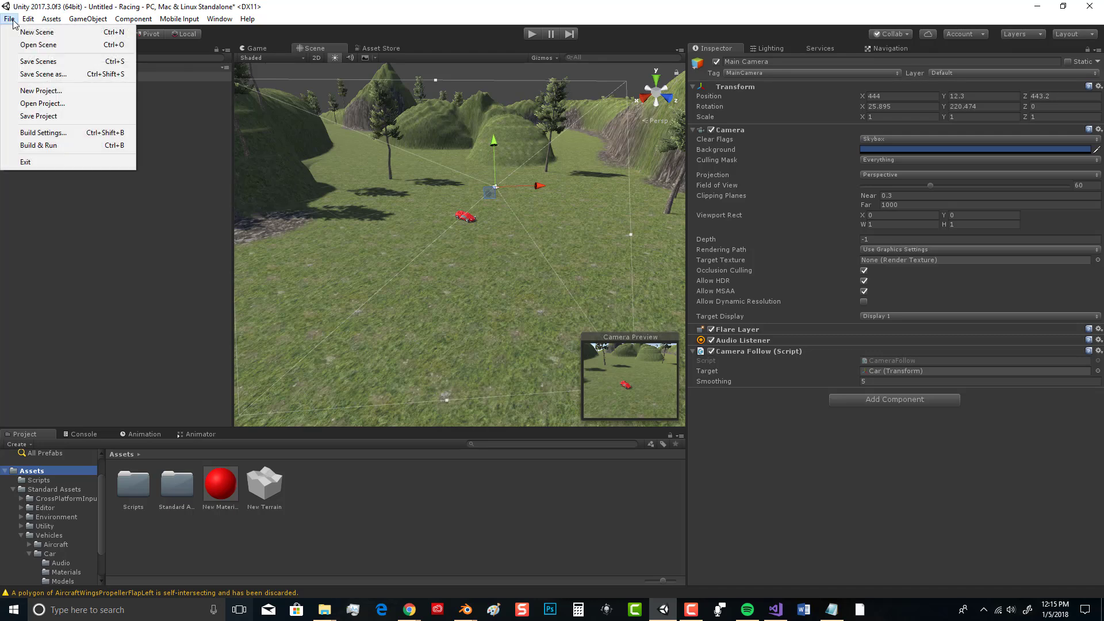
pyautogui.click(43, 74)
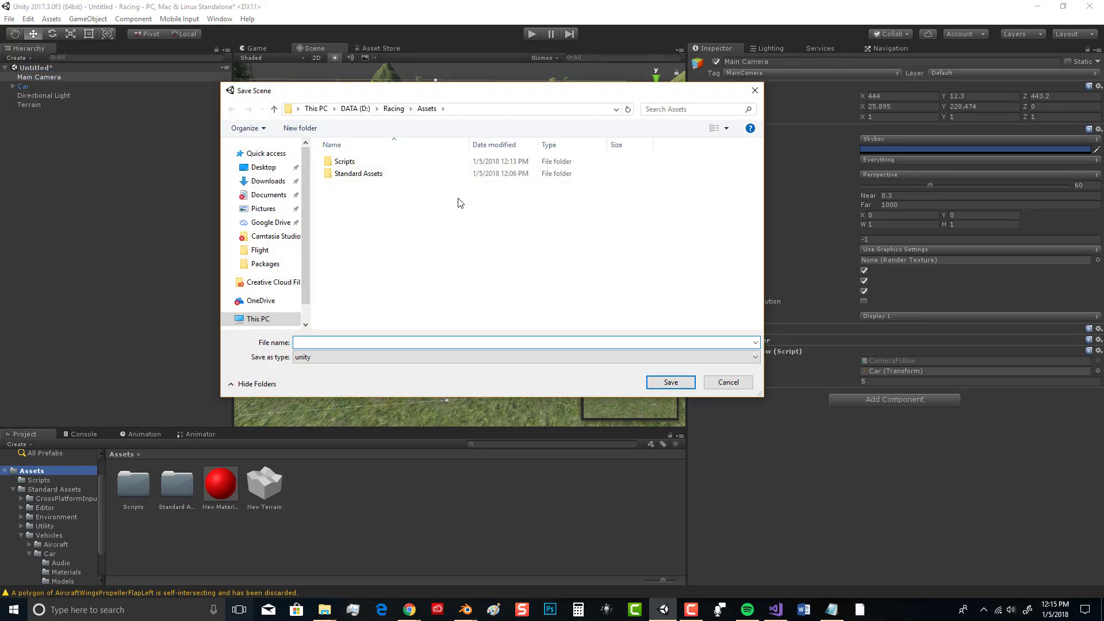
pyautogui.write('Car')
pyautogui.press('Return')
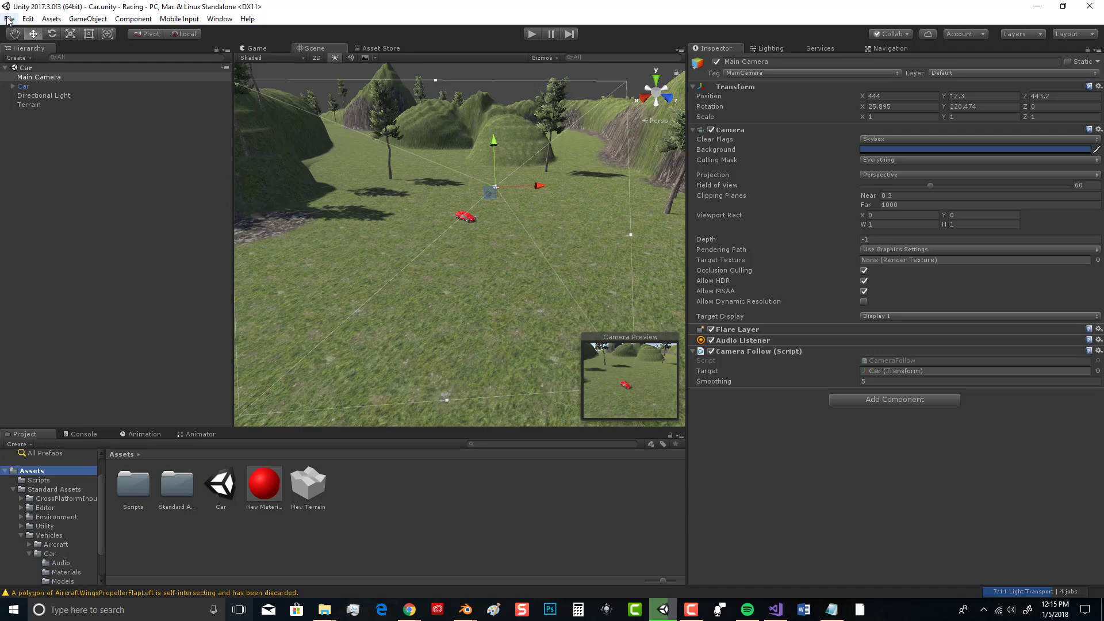
# Open the build settings and add the open Car scene to the scenes in the build.
pyautogui.click(8, 19)
pyautogui.click(63, 138)
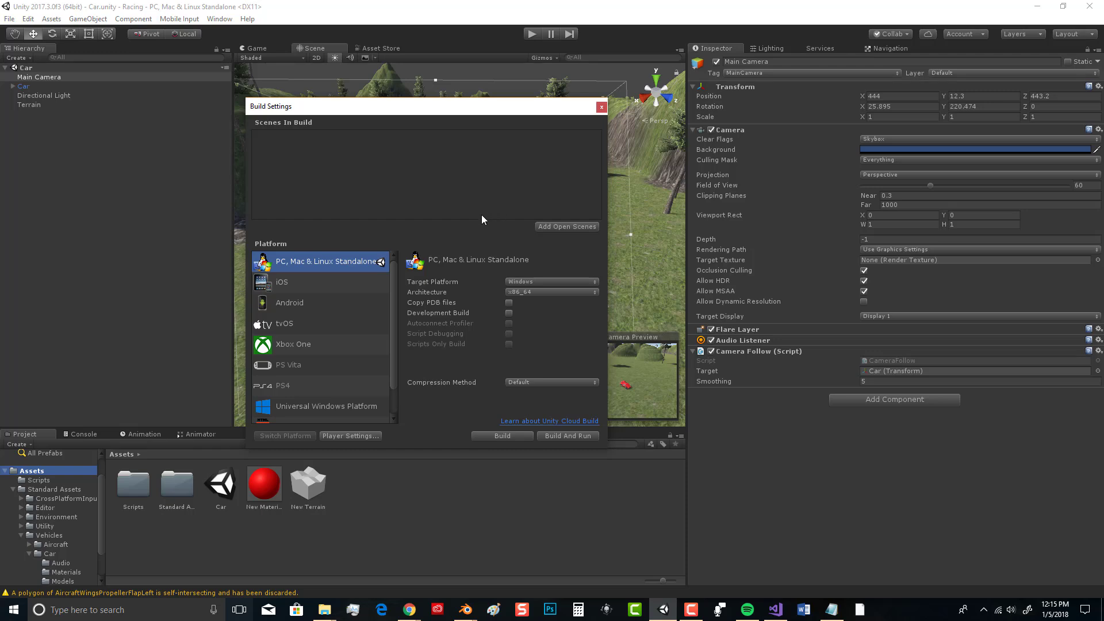
pyautogui.click(567, 227)
# Examine the build options of the available platforms, including iOS, Android, tvOS, Xbox One, PS4, Universal Windows Platform and WebGL.
pyautogui.click(282, 282)
pyautogui.click(288, 264)
pyautogui.click(287, 282)
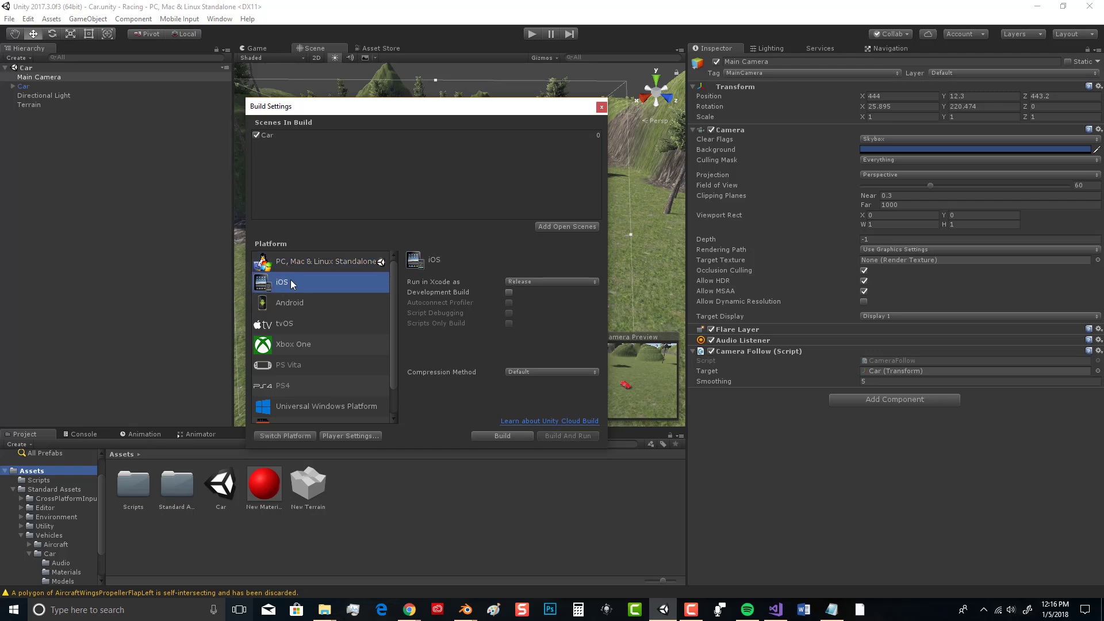
pyautogui.click(302, 262)
pyautogui.click(296, 282)
pyautogui.click(311, 261)
pyautogui.click(323, 284)
pyautogui.click(322, 263)
pyautogui.click(303, 282)
pyautogui.click(303, 305)
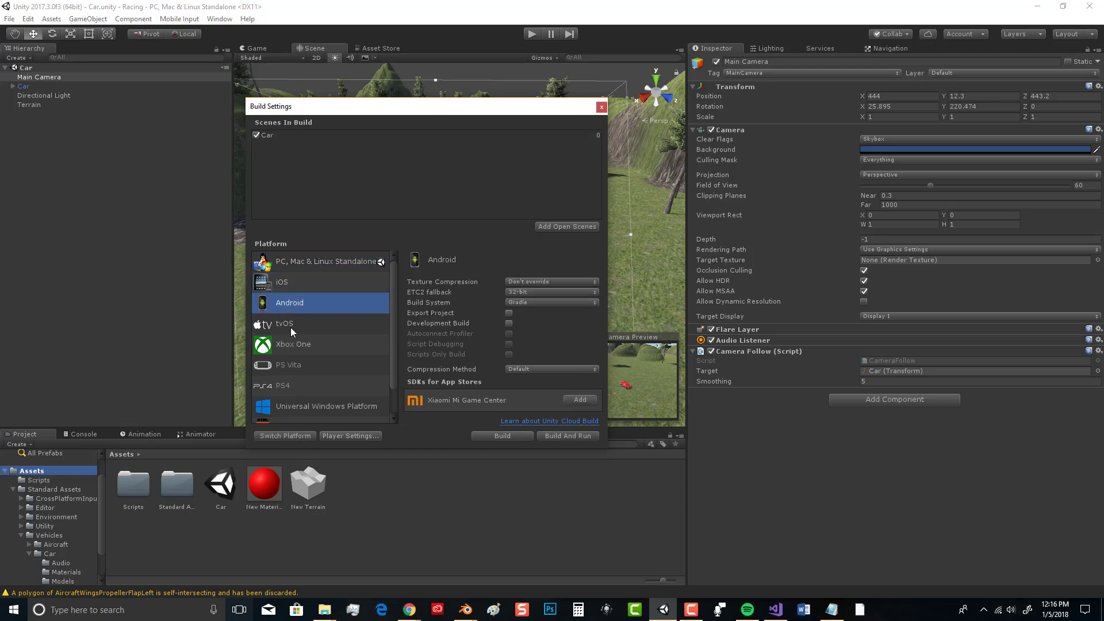
pyautogui.click(291, 327)
pyautogui.click(294, 344)
pyautogui.scroll(-2, 298, 356)
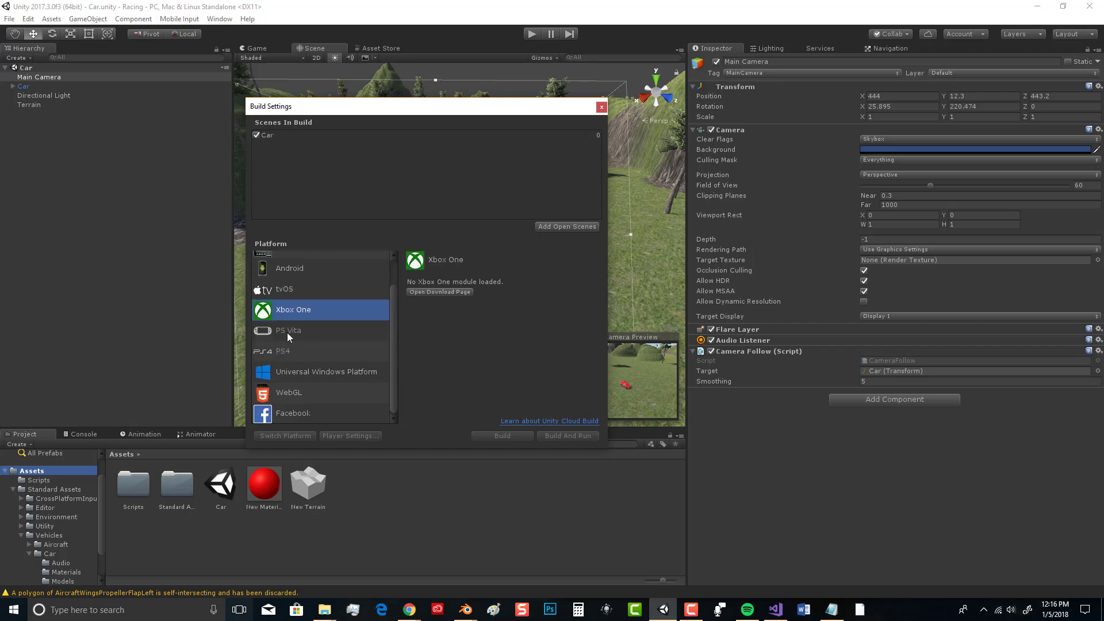
pyautogui.click(288, 349)
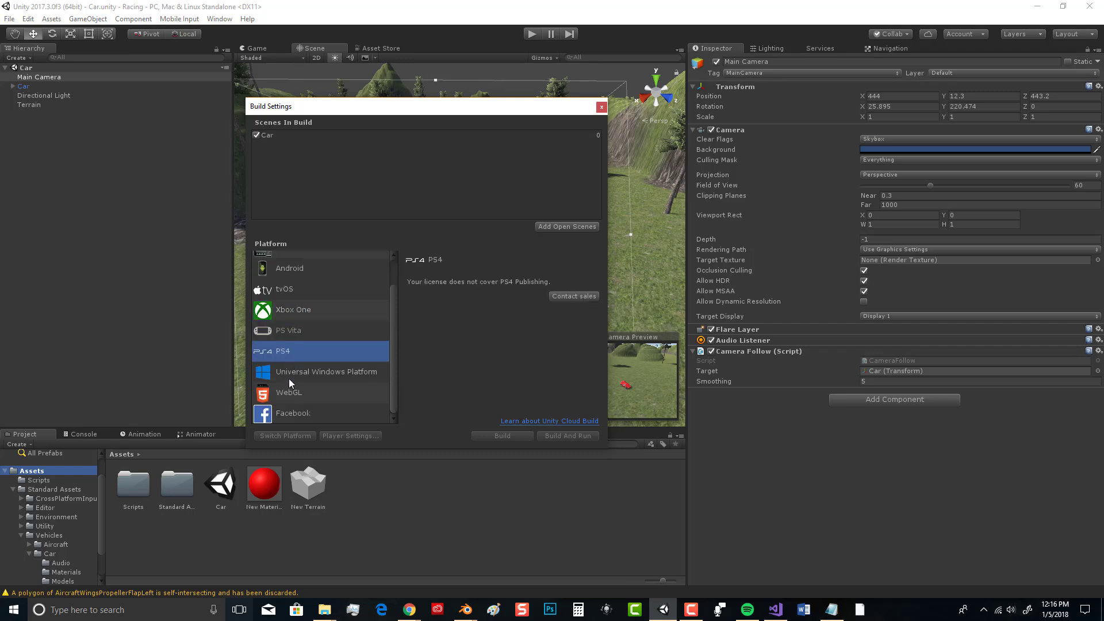
pyautogui.click(295, 371)
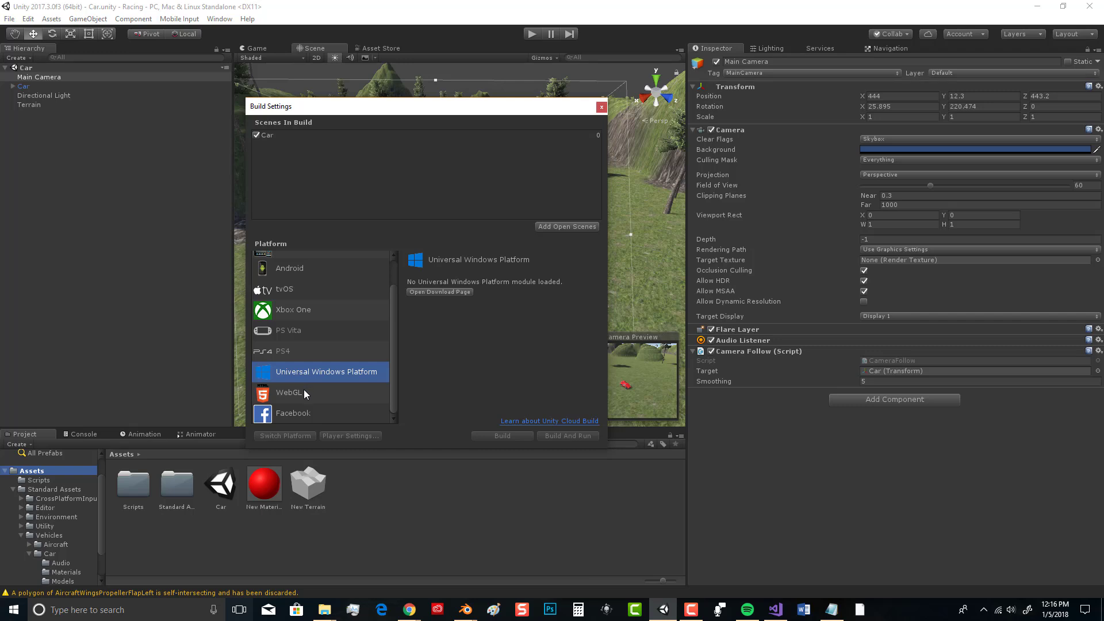
pyautogui.click(304, 390)
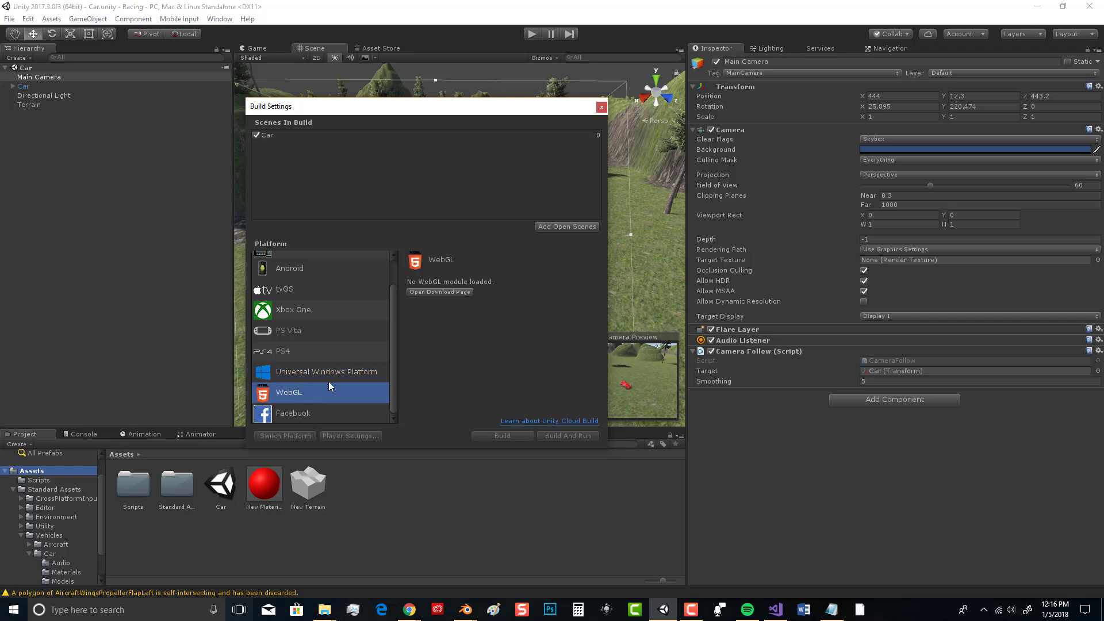
pyautogui.scroll(2, 340, 363)
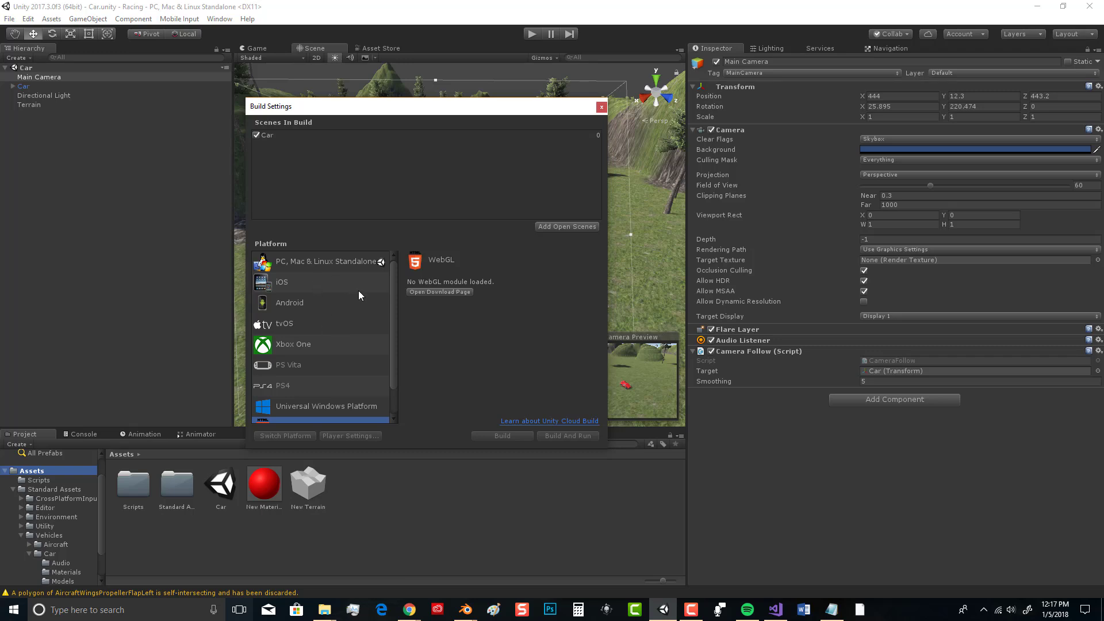
# Build and run the game for PC, Mac & Linux Standalone with Windows as target, saving the executable as Racing on the Desktop.
pyautogui.click(299, 264)
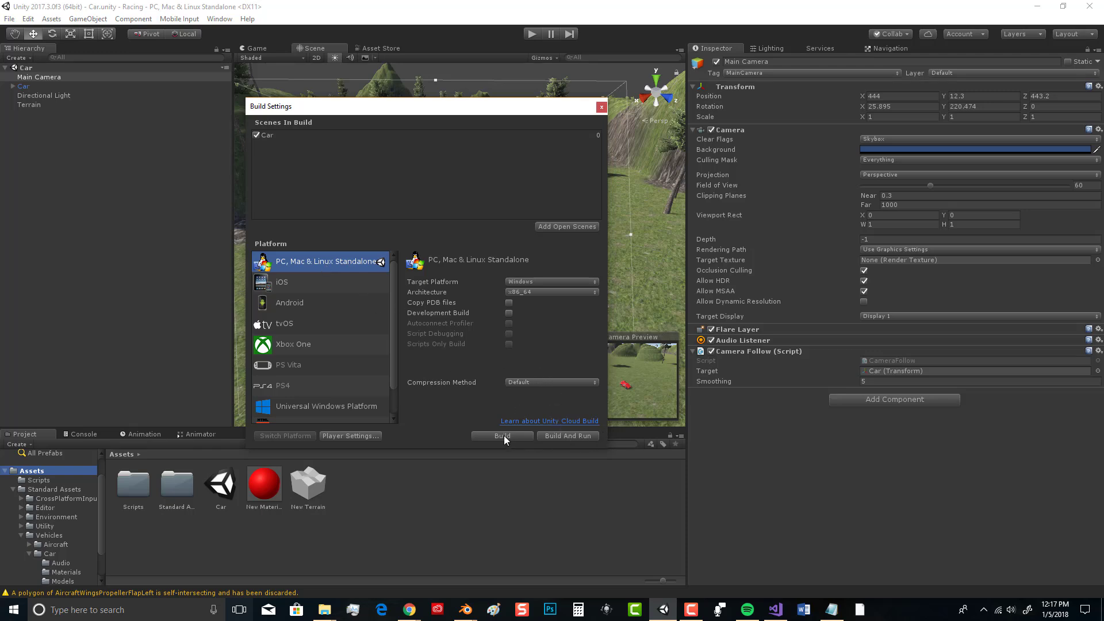
pyautogui.click(564, 435)
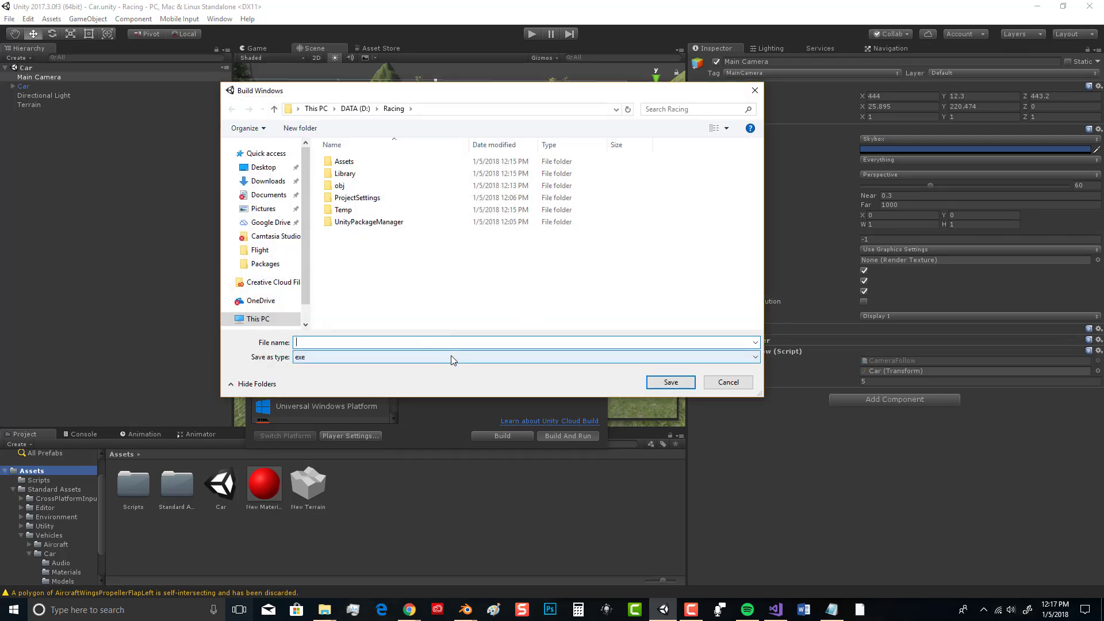
pyautogui.click(256, 168)
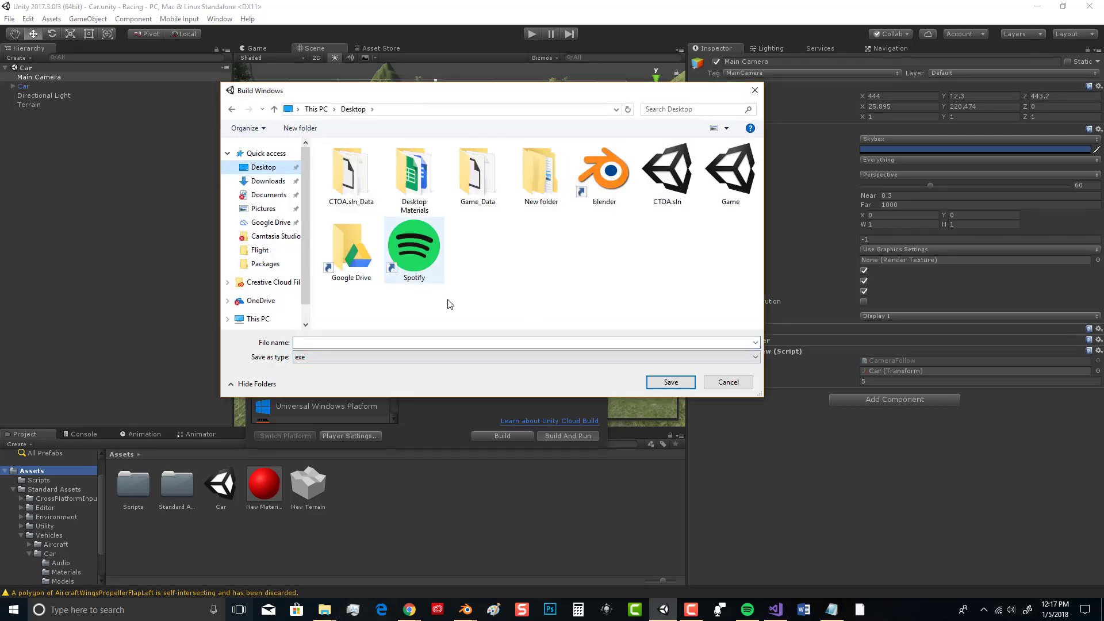
pyautogui.click(328, 340)
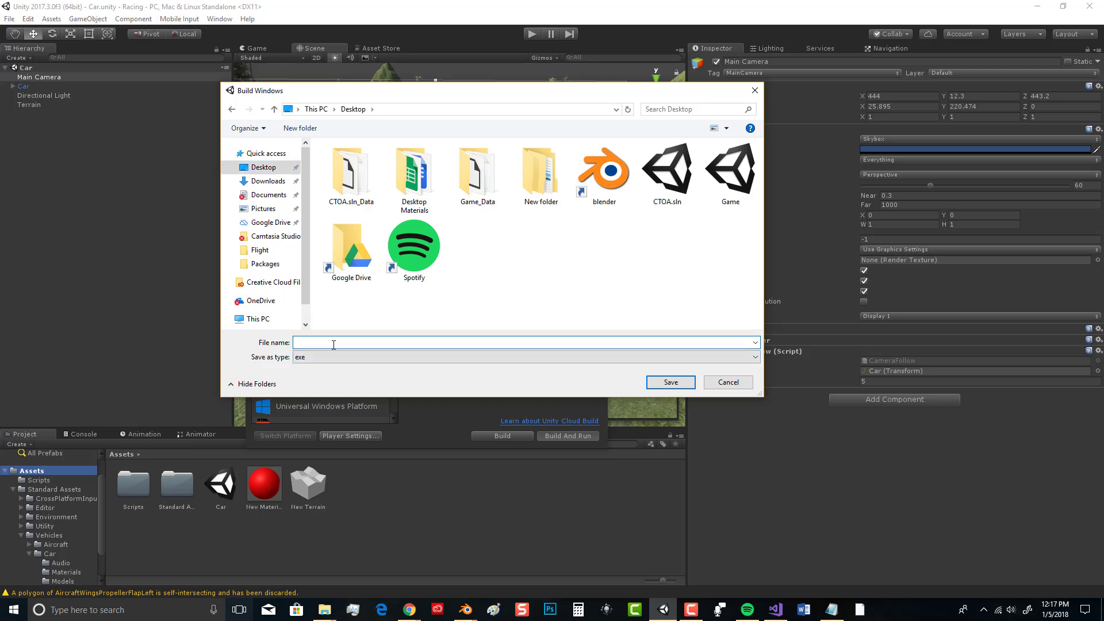
pyautogui.write('Racing')
pyautogui.click(656, 384)
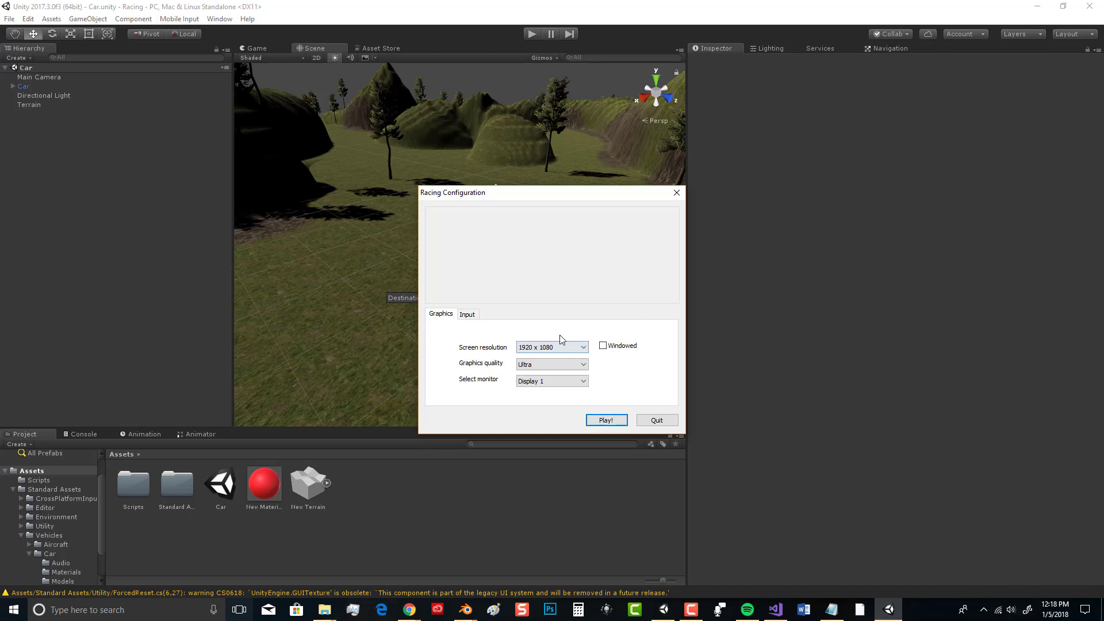
# Minimize the editor, browser and file explorer windows so that only the Racing Configuration dialog remains on the desktop.
pyautogui.click(1039, 7)
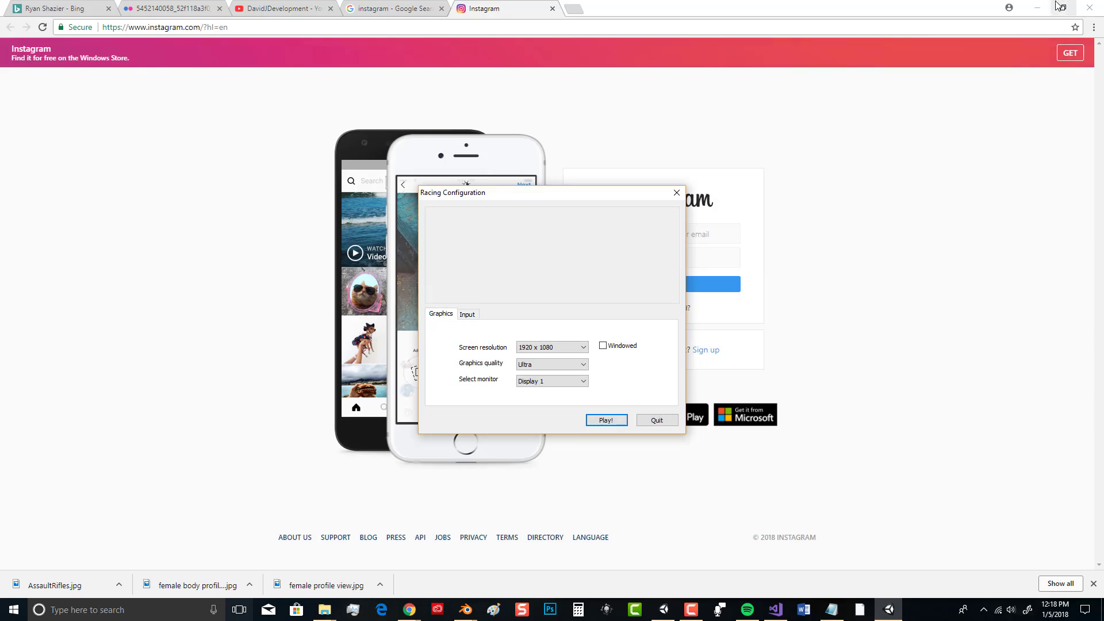
pyautogui.click(1037, 7)
pyautogui.click(1001, 73)
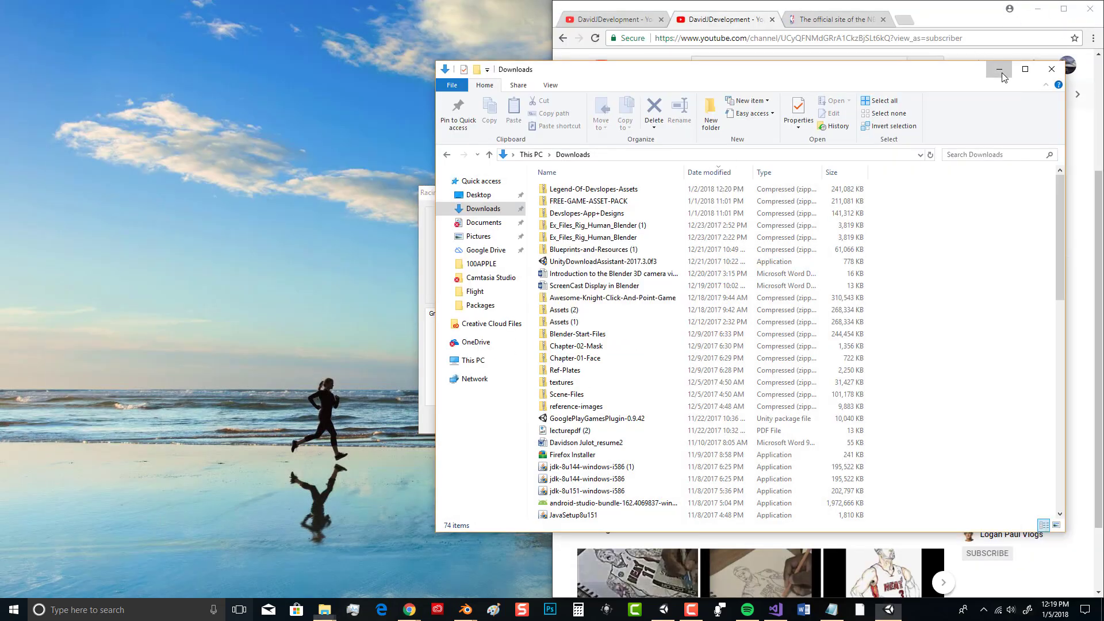
pyautogui.click(999, 70)
pyautogui.click(1037, 9)
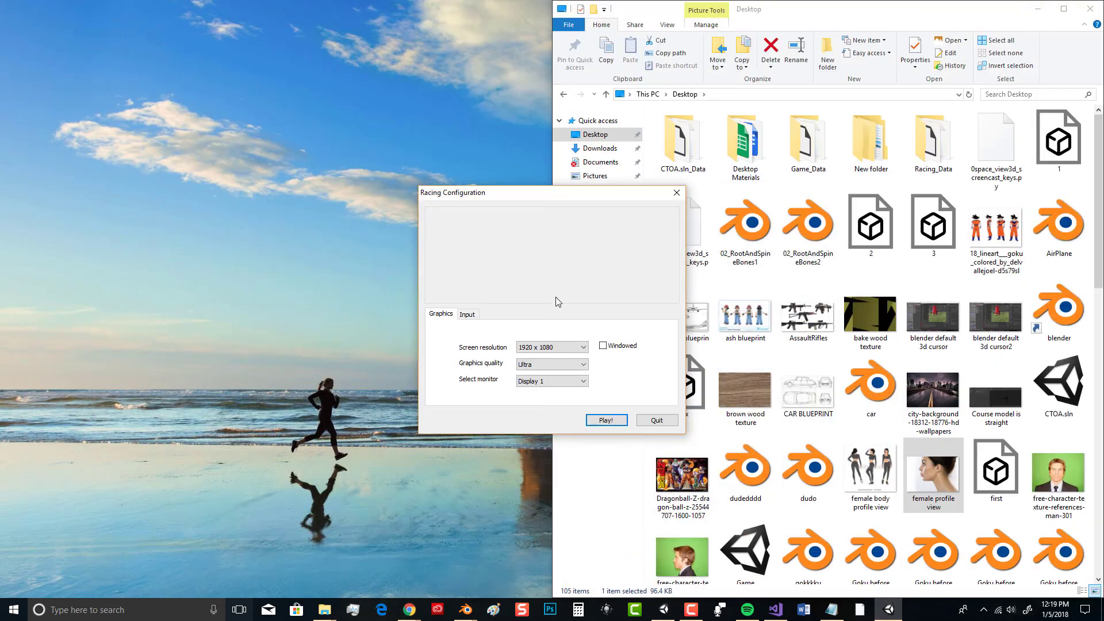
pyautogui.click(1039, 9)
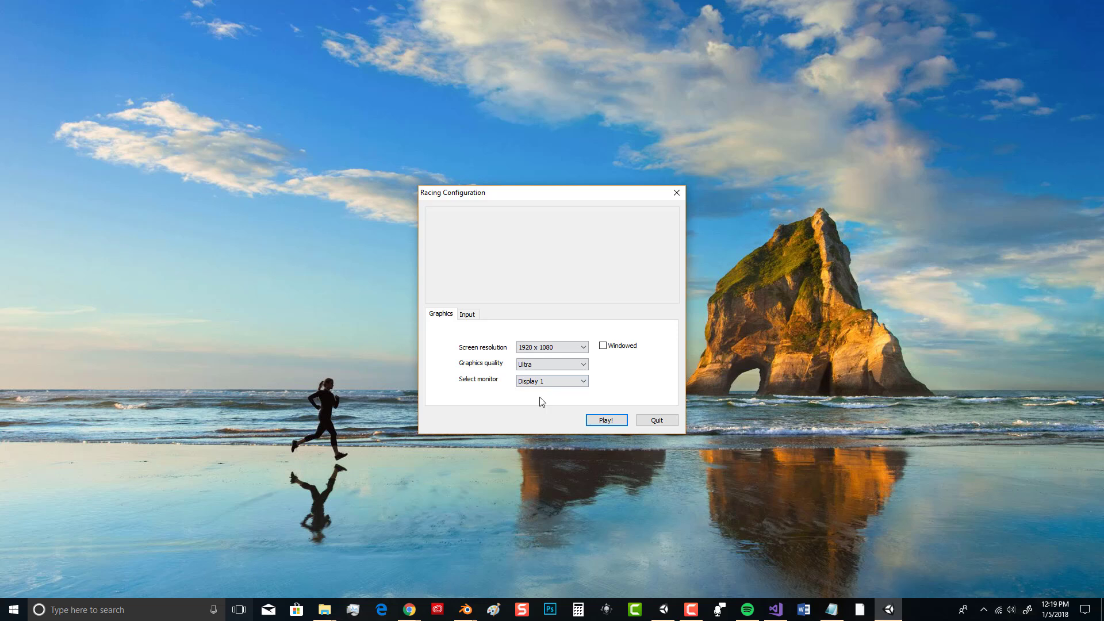
# Check the choices for screen resolution, graphics quality and monitor in the Racing Configuration dialog, keep 1920 x 1080, Ultra and Display 1, and start the game.
pyautogui.click(545, 347)
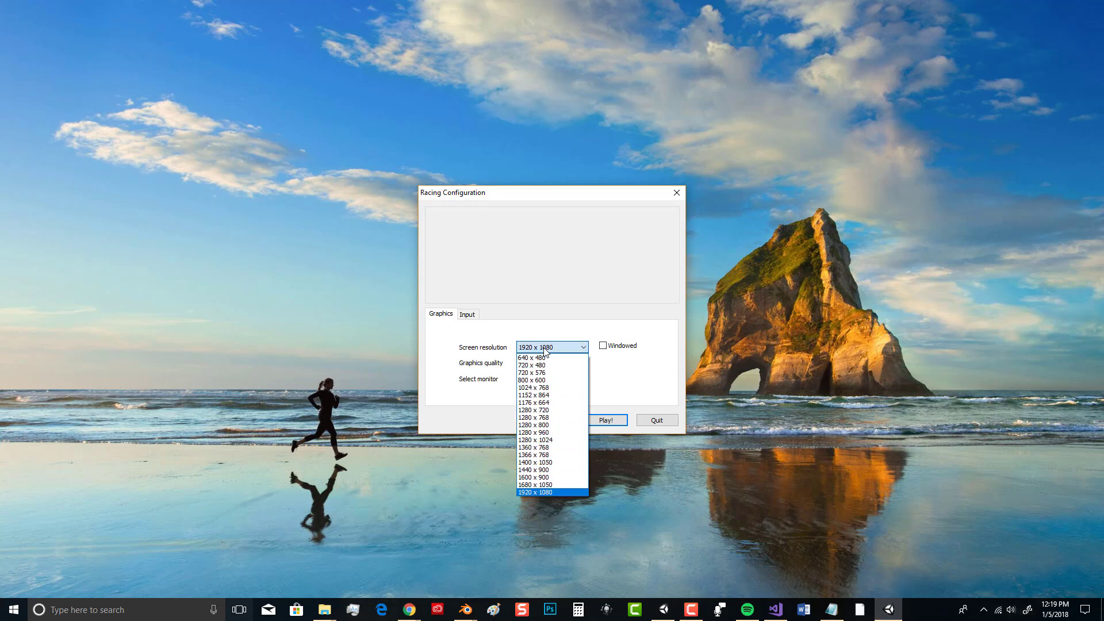
pyautogui.click(486, 360)
pyautogui.click(525, 365)
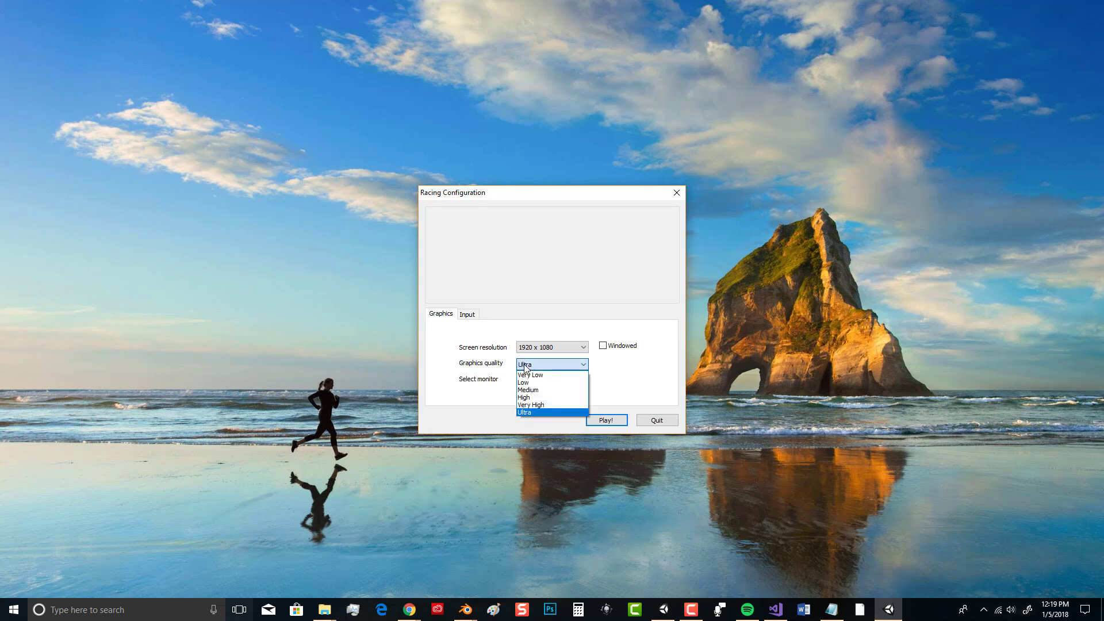
pyautogui.click(457, 384)
pyautogui.click(543, 382)
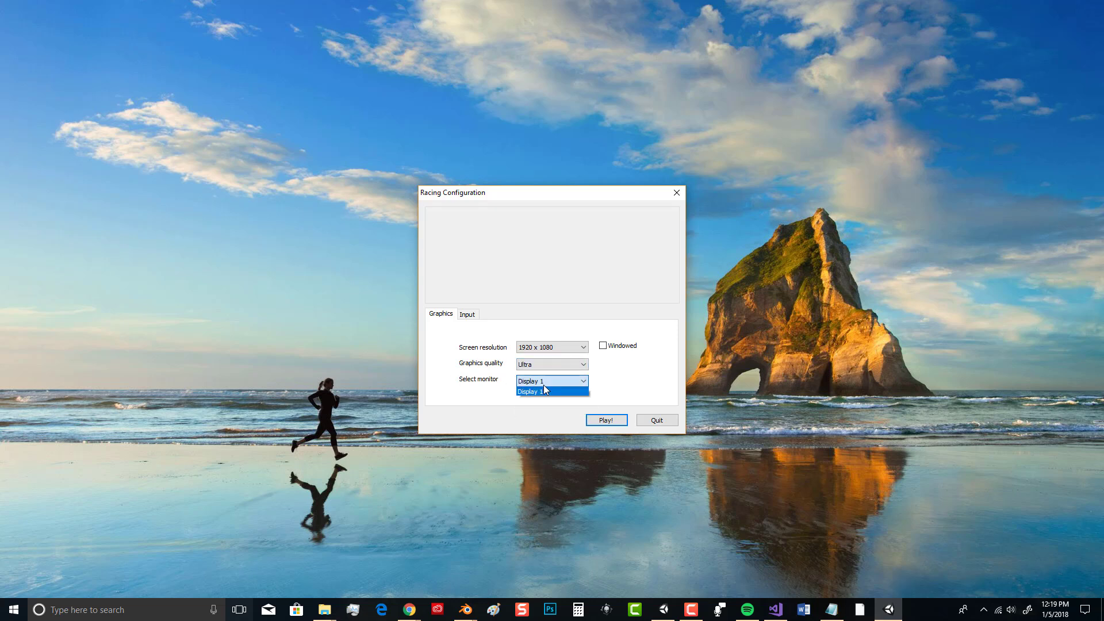
pyautogui.click(631, 374)
pyautogui.click(617, 420)
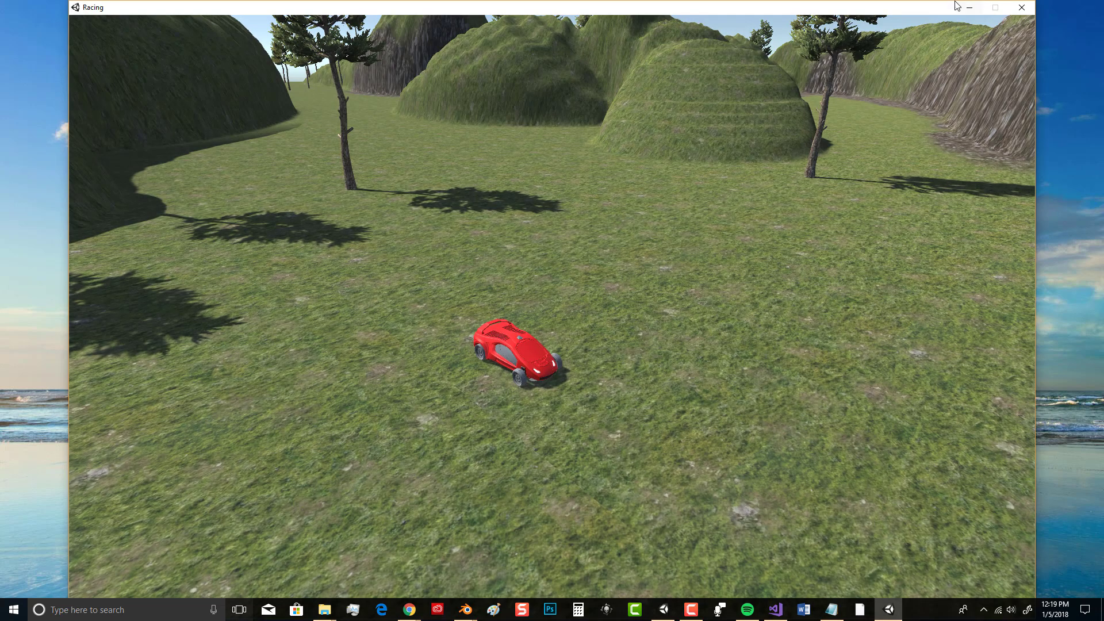
pyautogui.moveTo(942, 6)
pyautogui.mouseDown()
pyautogui.moveTo(933, 32)
pyautogui.moveTo(948, 6)
pyautogui.mouseUp()
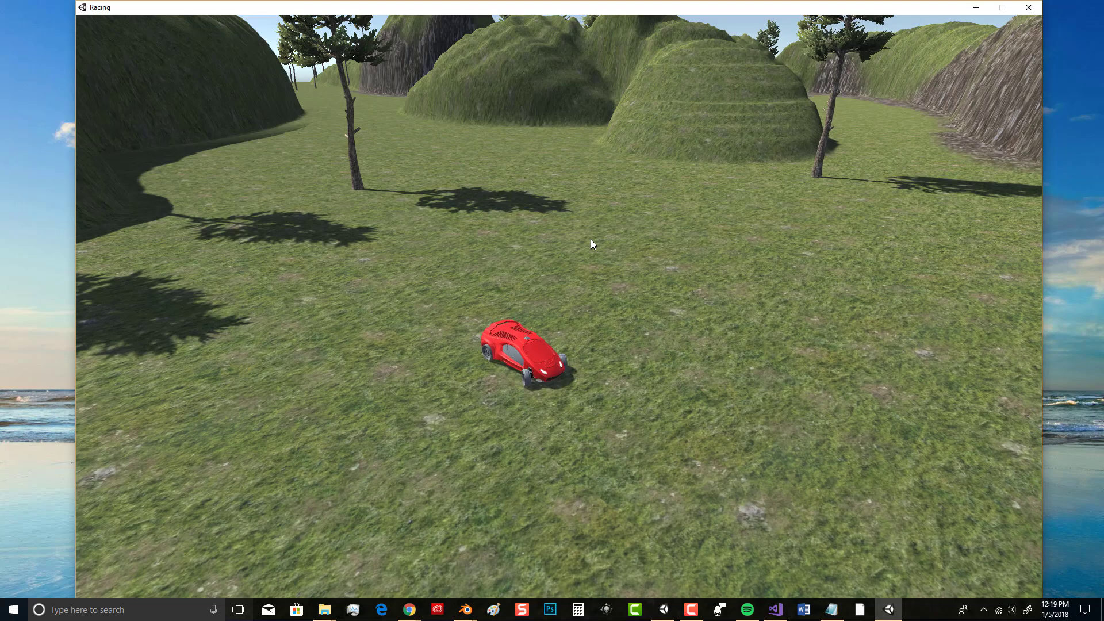
# Drive the red car past the trees and through the valley between the hills, and turn left toward the shaded hillside.
pyautogui.press('Up')
pyautogui.press('Left')
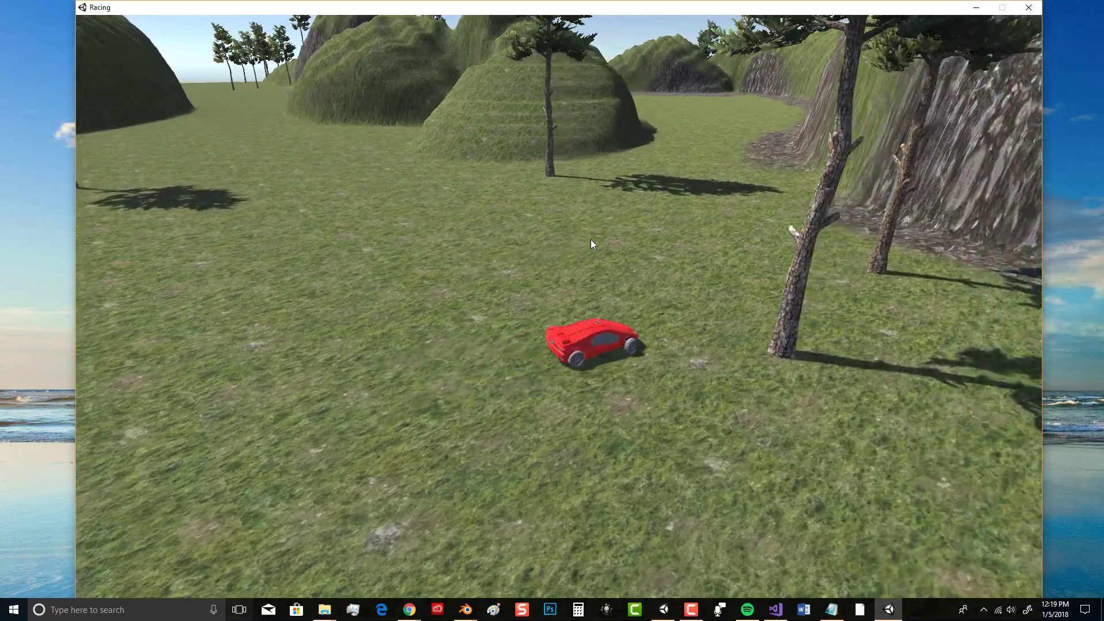
pyautogui.press('Left')
pyautogui.press('Right')
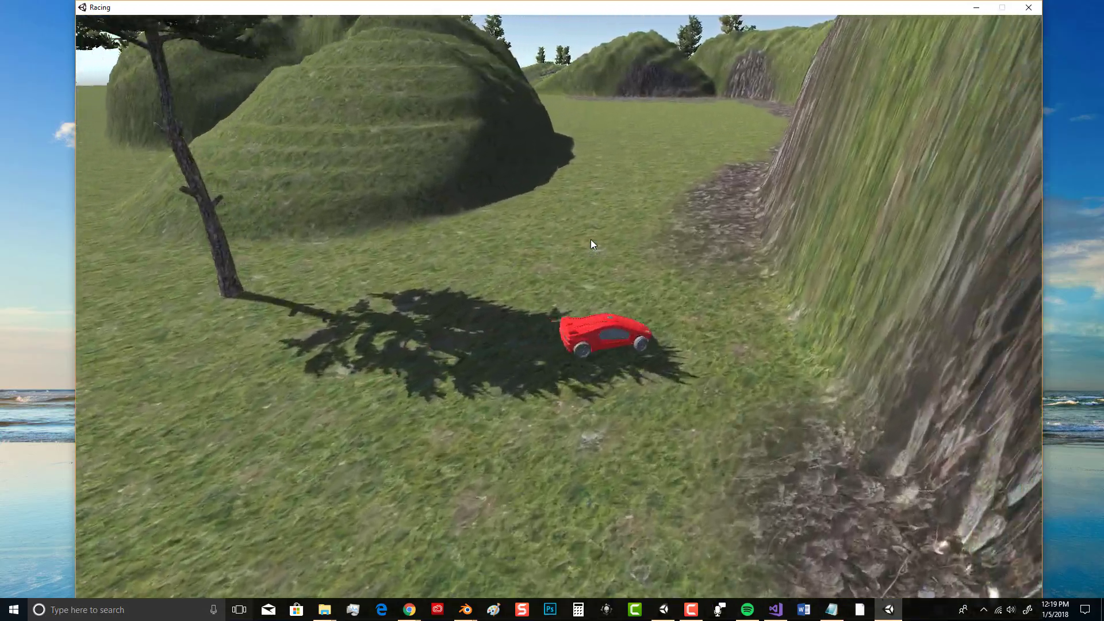
pyautogui.press('Left')
pyautogui.press('Right')
pyautogui.press('Right')
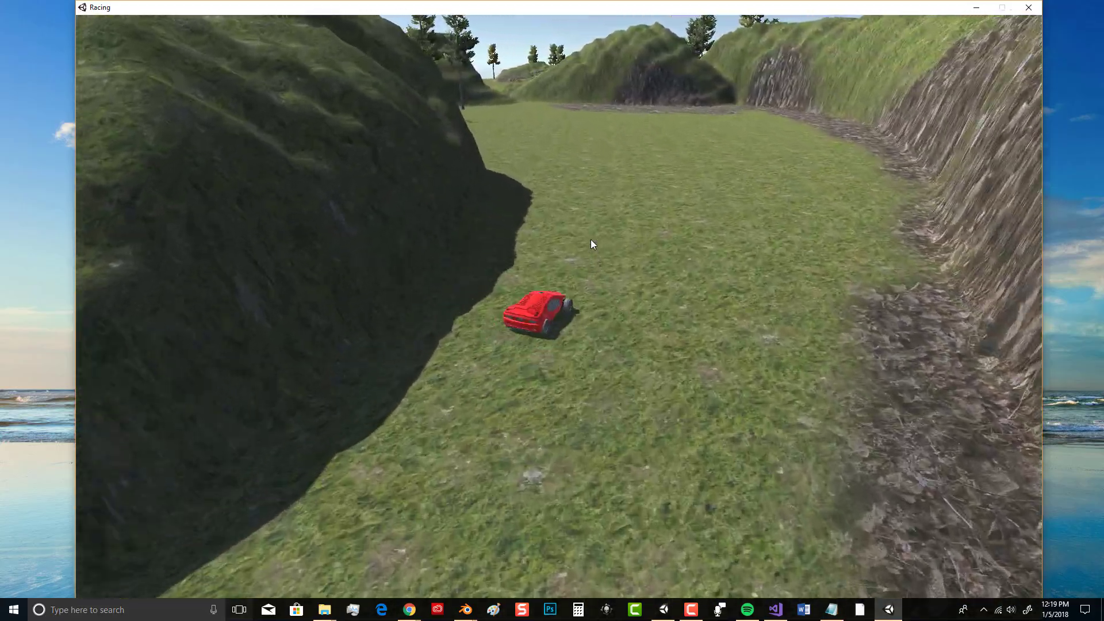
pyautogui.press('Left')
pyautogui.press('Right')
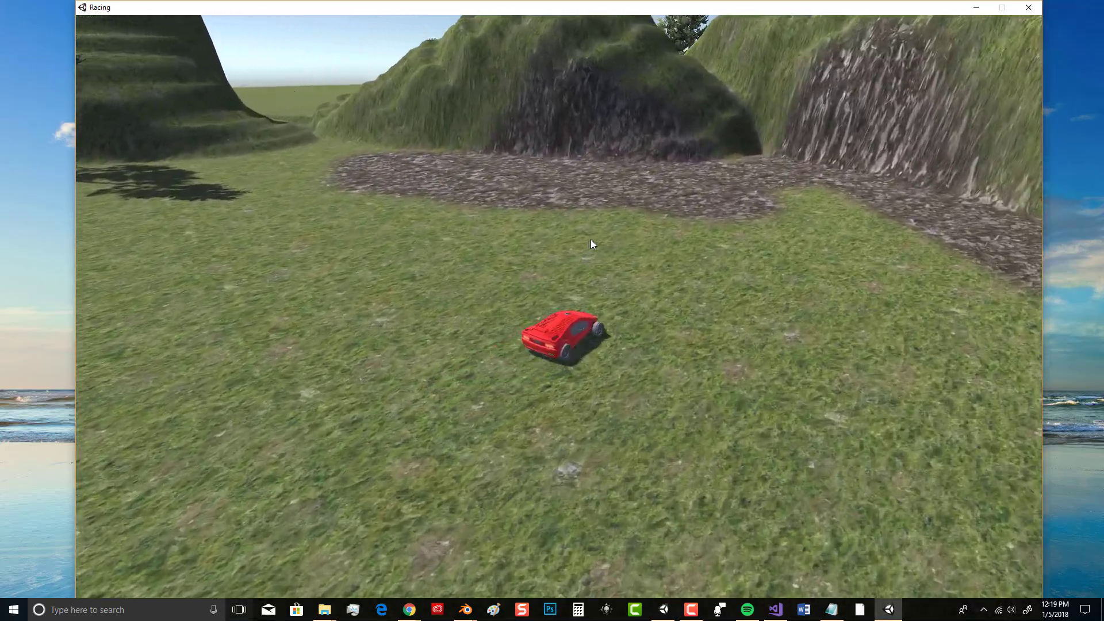
pyautogui.press('Left')
pyautogui.press('Left')
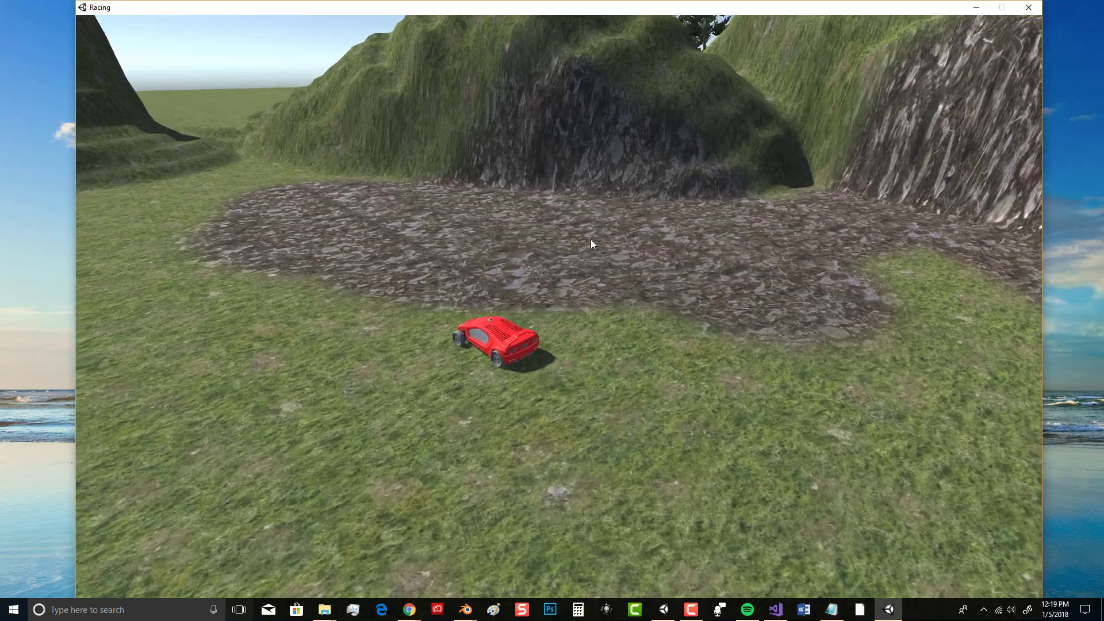
pyautogui.press('Left')
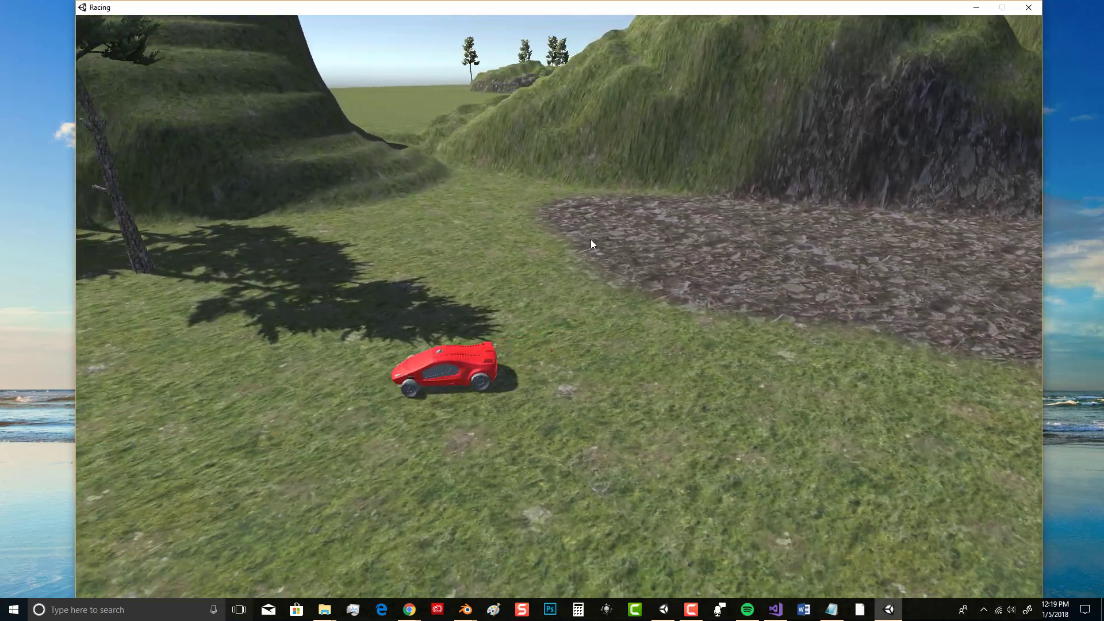
pyautogui.press('Left')
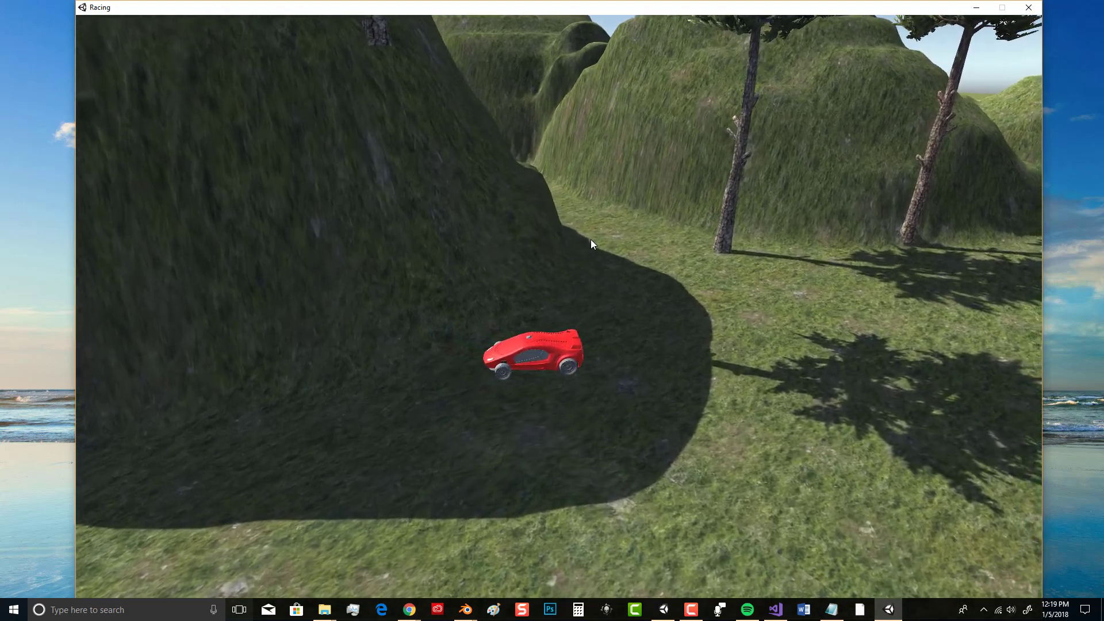
# Reverse the car away from the shaded hillside and steer it forward through the narrow pass between the hills.
pyautogui.press('Down')
pyautogui.press('Down')
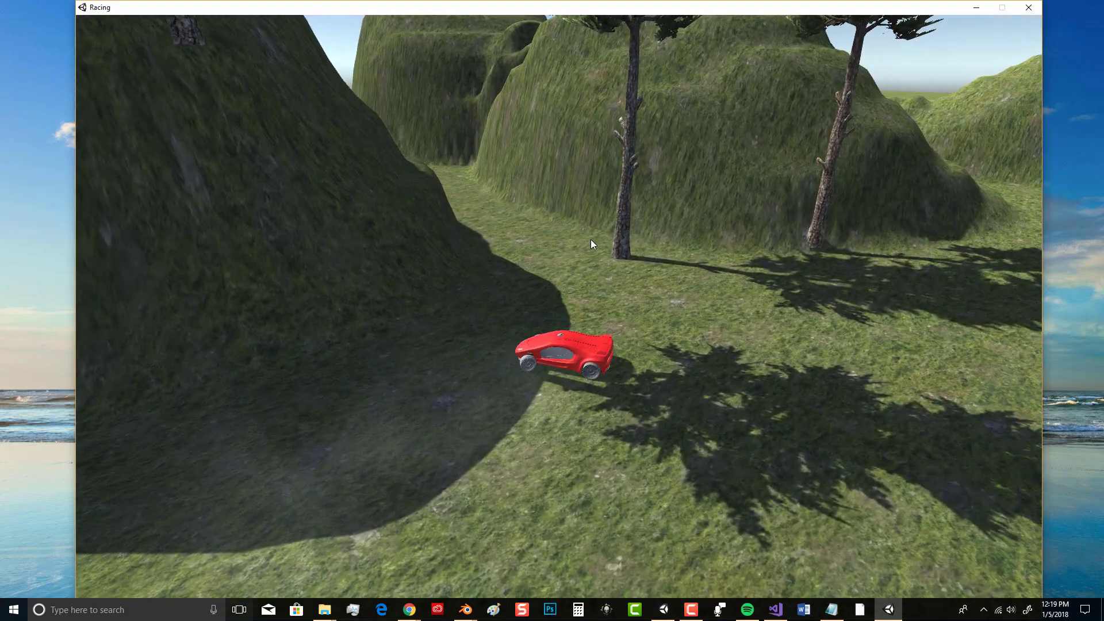
pyautogui.press('Down')
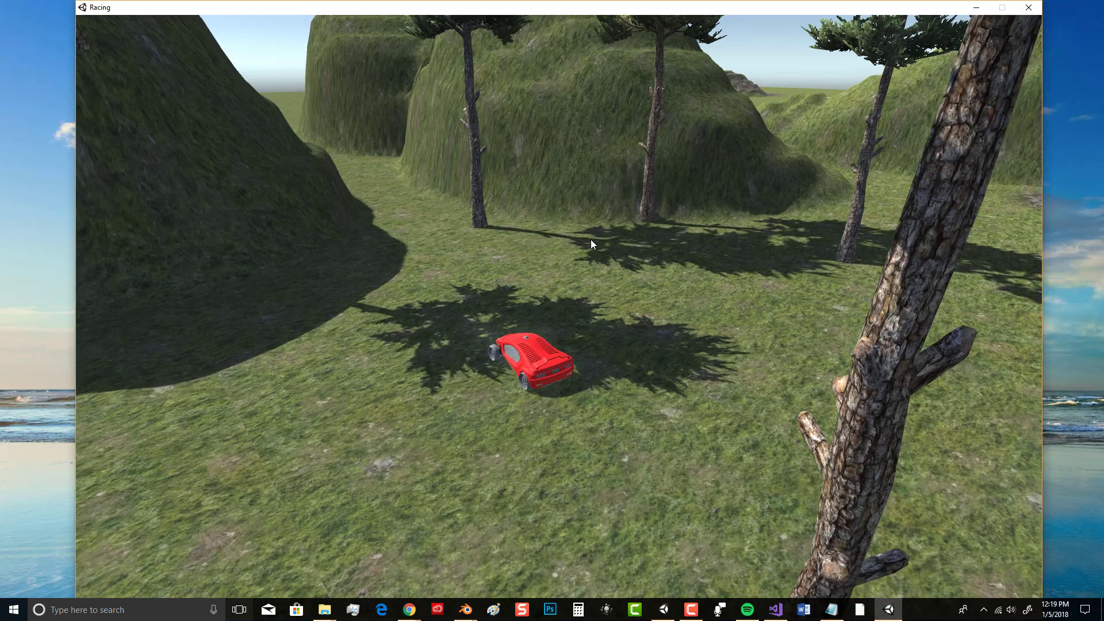
pyautogui.press('Up')
pyautogui.press('Up')
pyautogui.press('Left')
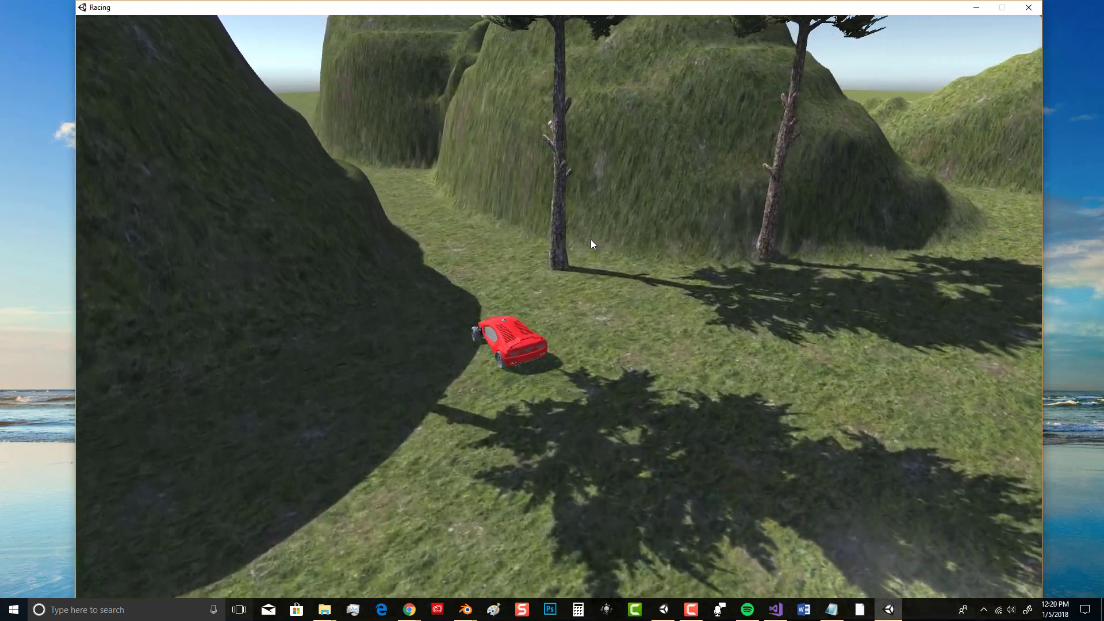
pyautogui.press('Up')
pyautogui.press('Left')
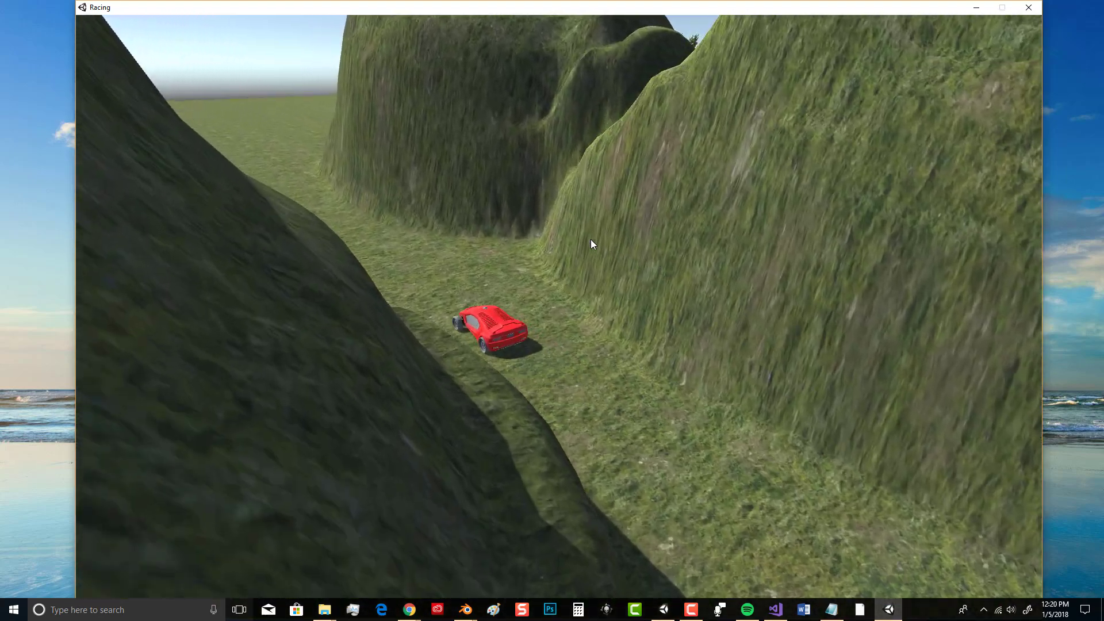
pyautogui.press('Up')
pyautogui.press('Left')
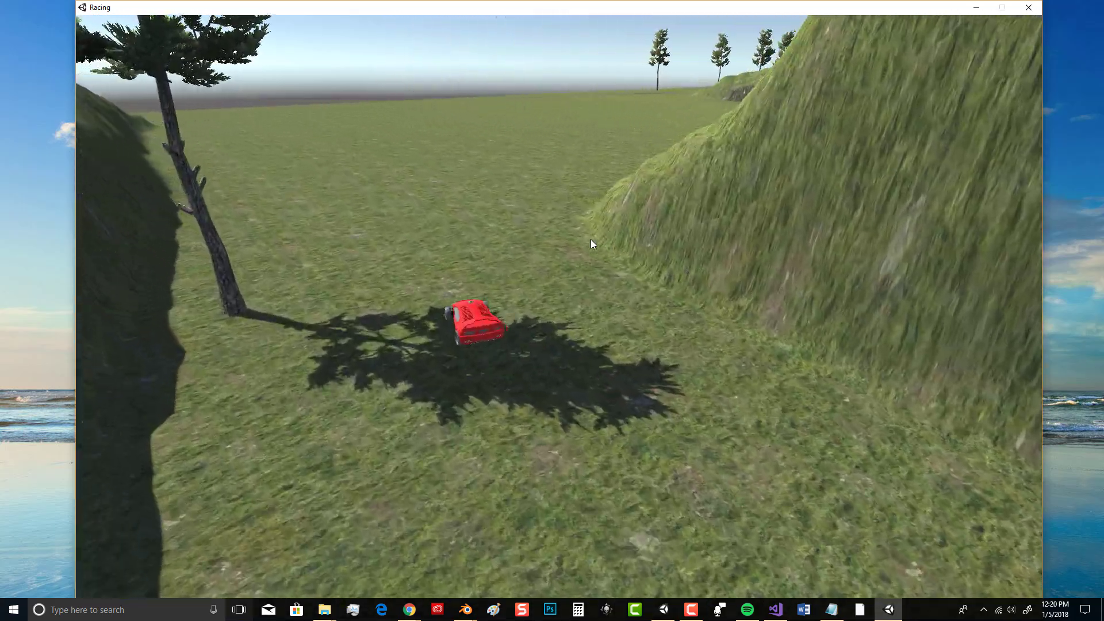
# Drive the car across the open grass, past the low rocky hill, toward the trees near the terrain's edge.
pyautogui.press('Up')
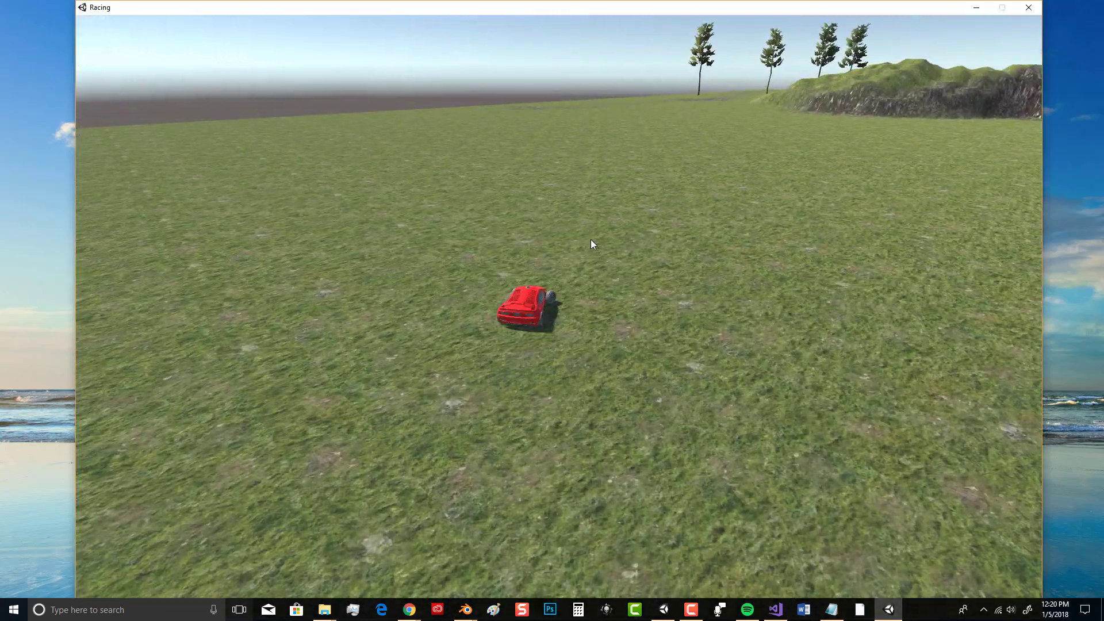
pyautogui.press('Right')
pyautogui.press('Left')
pyautogui.press('Up')
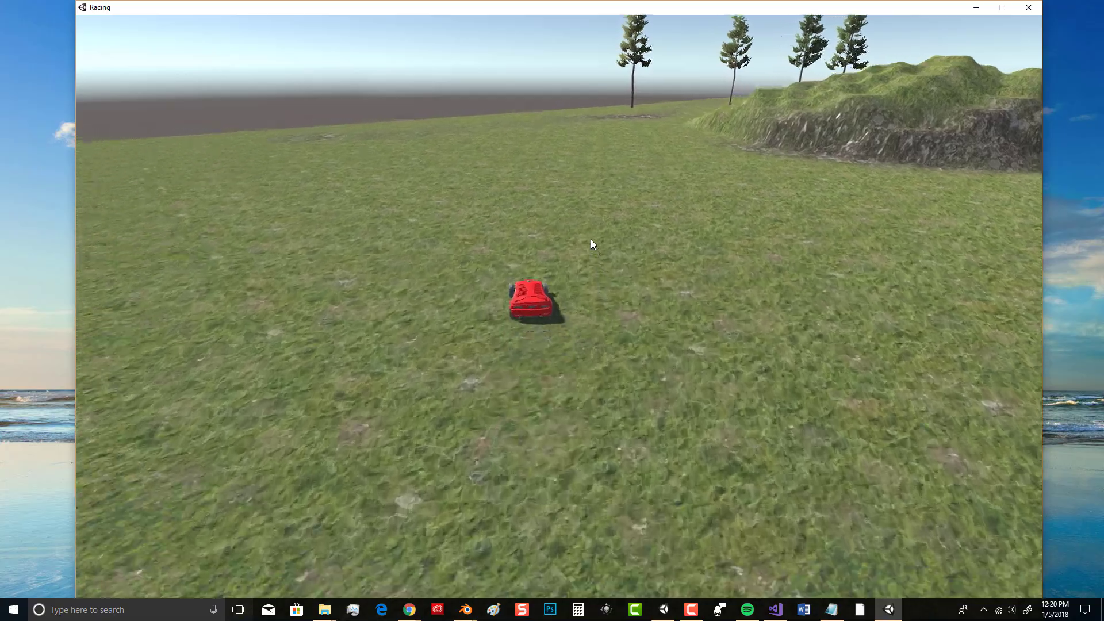
pyautogui.press('Up')
pyautogui.press('Right')
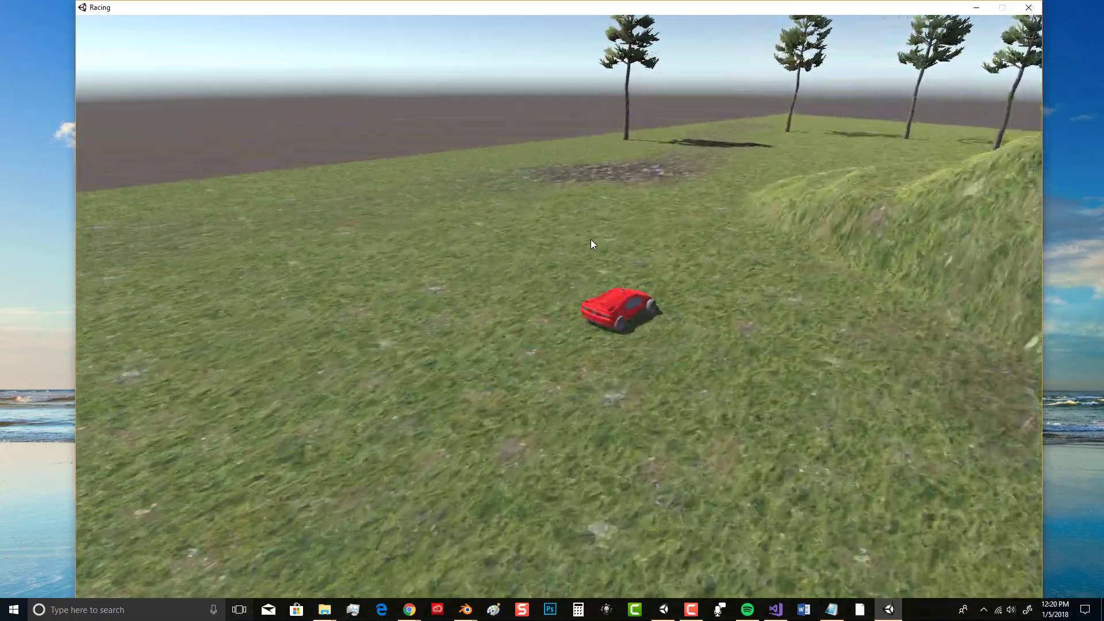
pyautogui.press('Left')
pyautogui.press('Right')
pyautogui.press('Right')
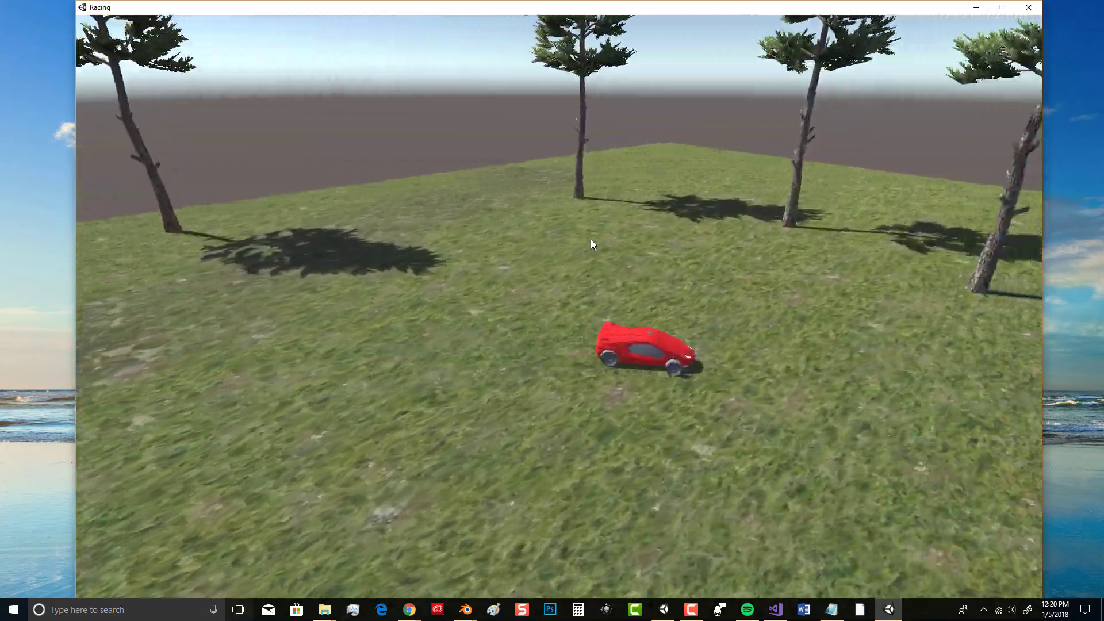
# Drive the red car away from the trees, along the foot of the rocky hill and out onto the open grass.
pyautogui.press('Right')
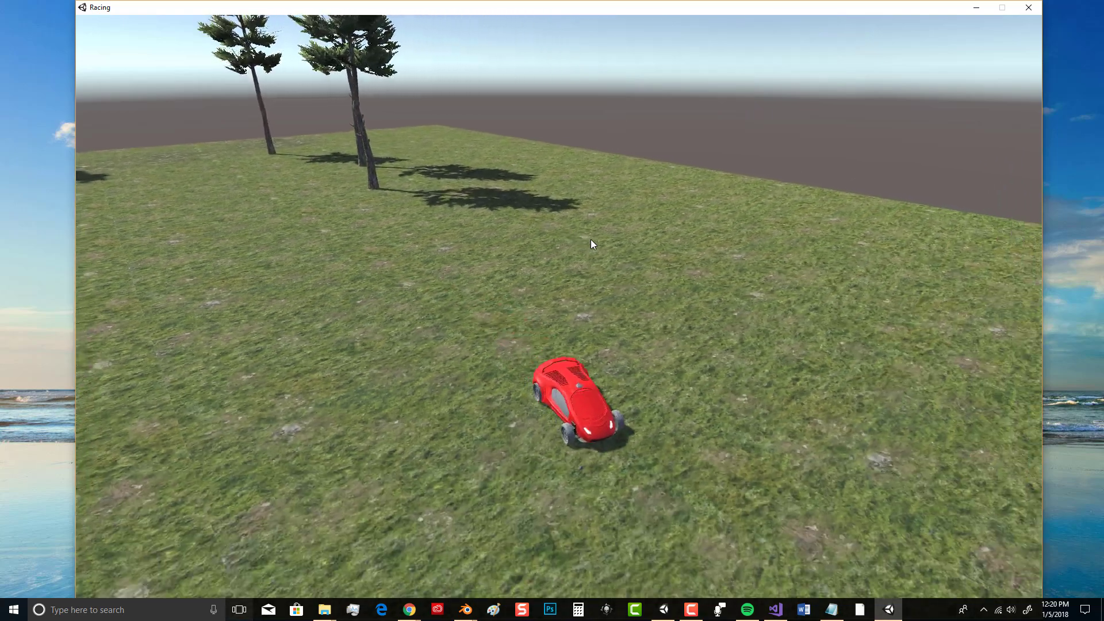
pyautogui.press('Left')
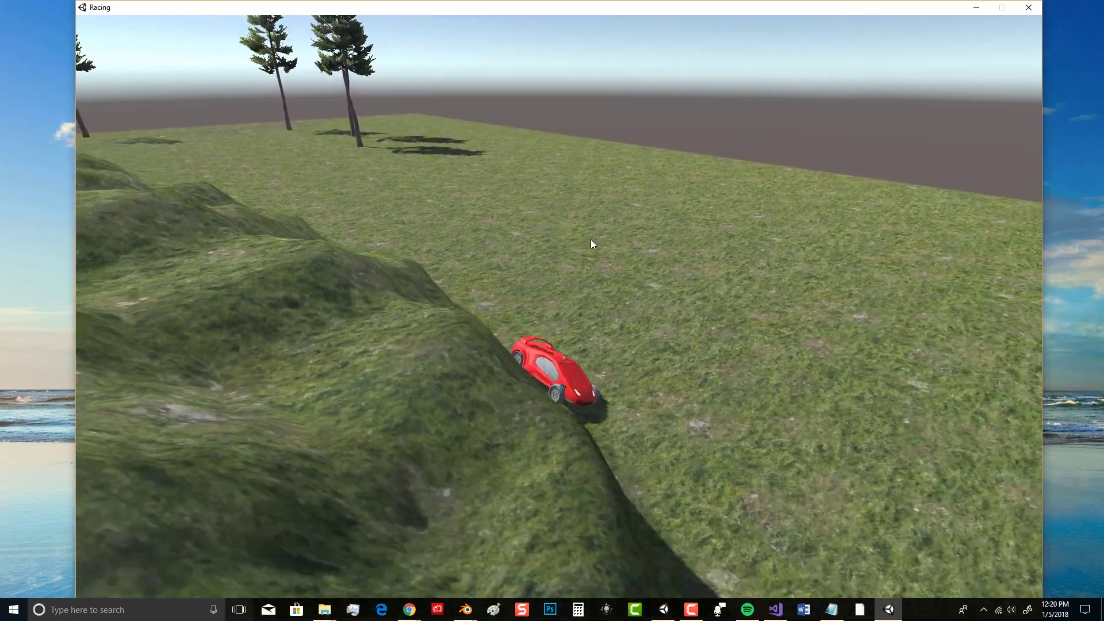
pyautogui.press('Right')
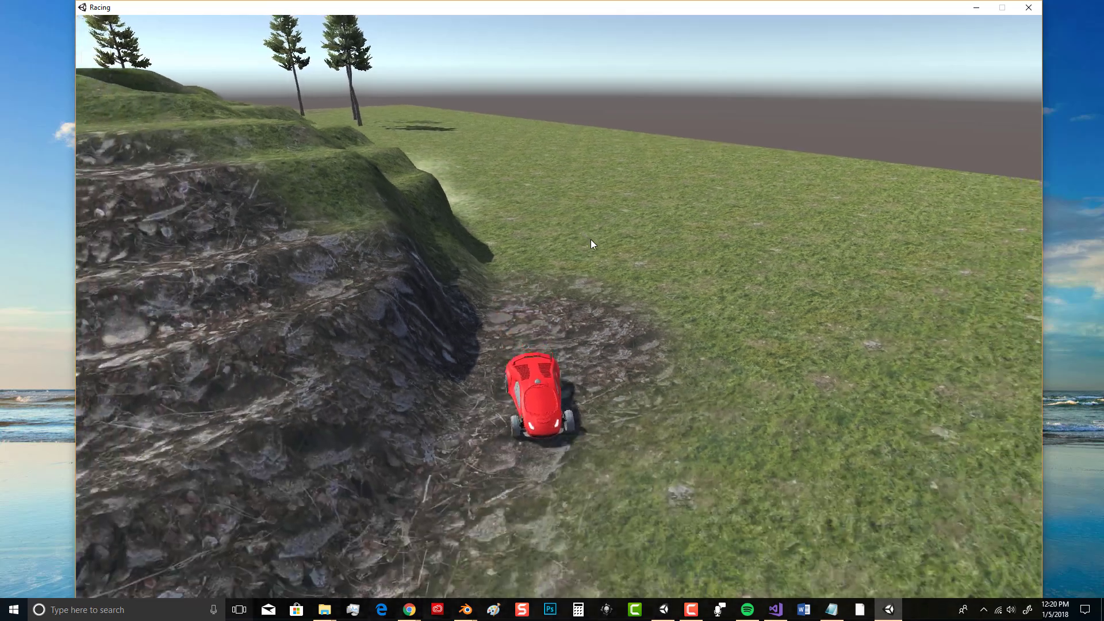
pyautogui.press('Right')
pyautogui.press('Right')
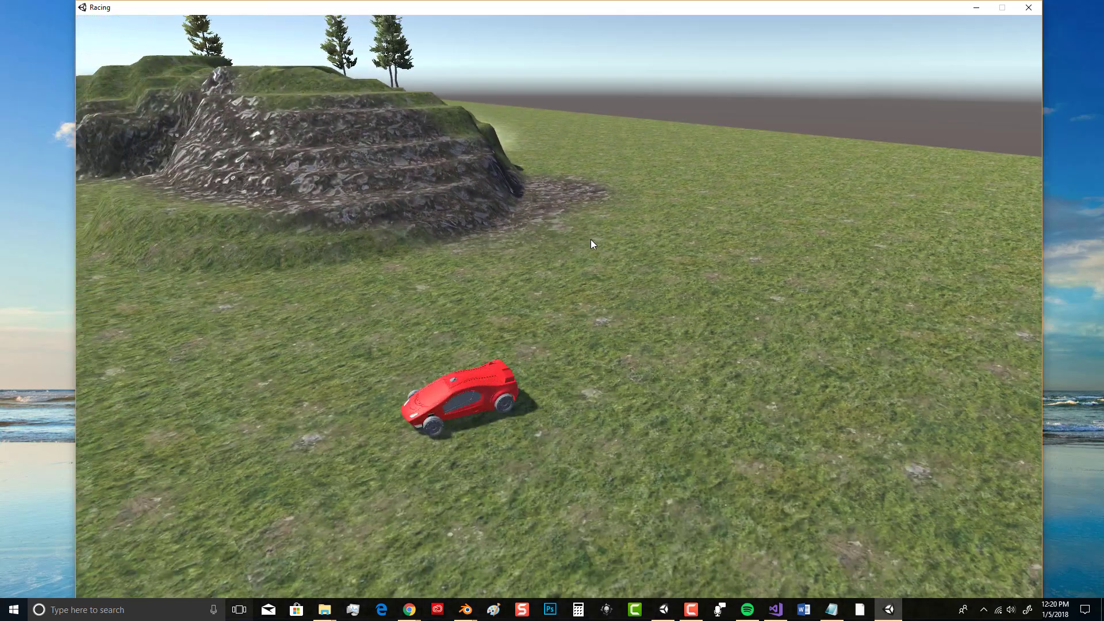
pyautogui.press('Right')
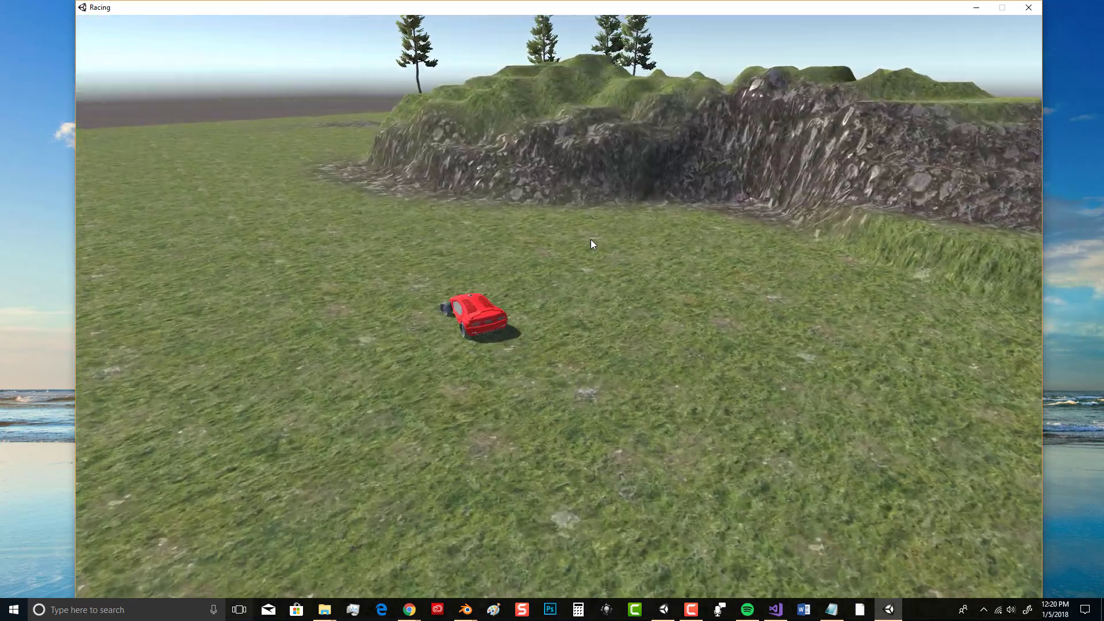
# Circle the car to the left on the open grass and drive it straight up to the base of the rocky hill.
pyautogui.press('Left')
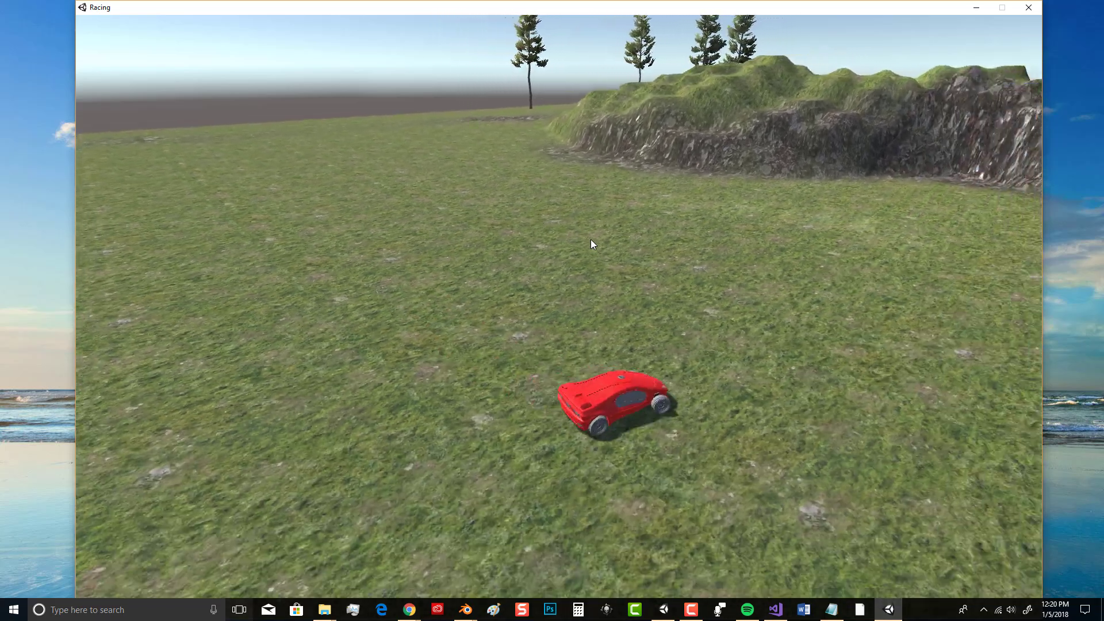
pyautogui.press('Left')
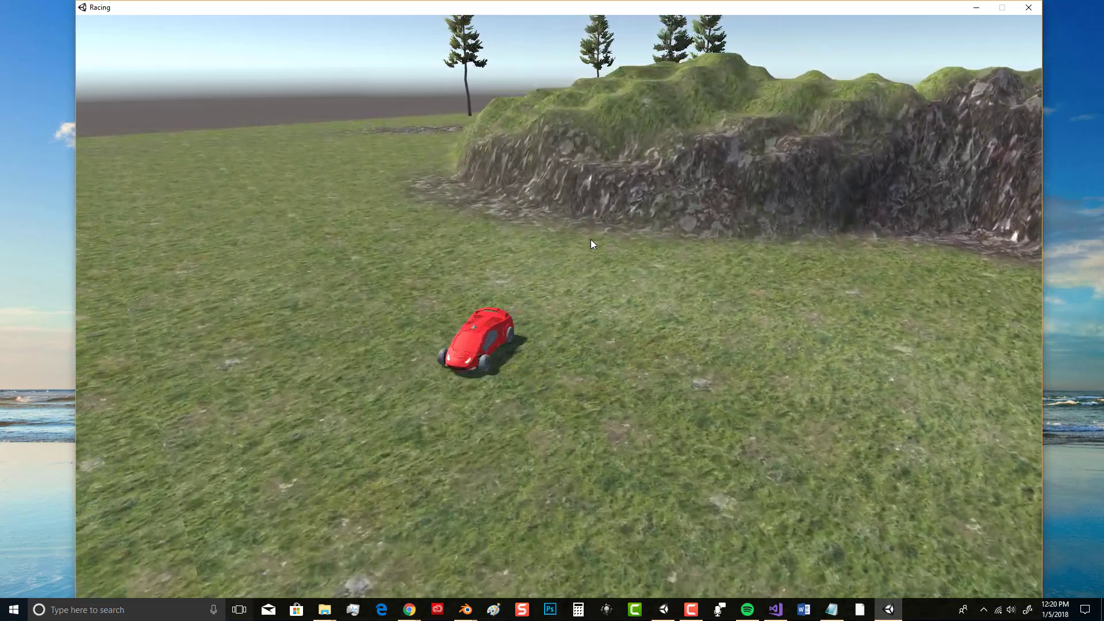
pyautogui.press('Left')
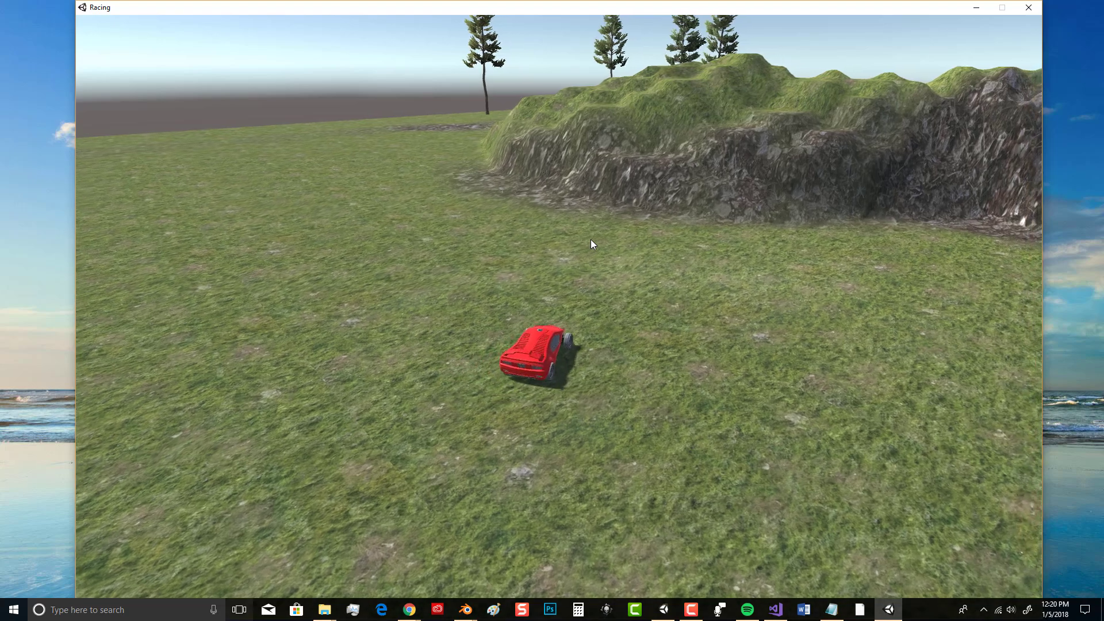
pyautogui.press('Up')
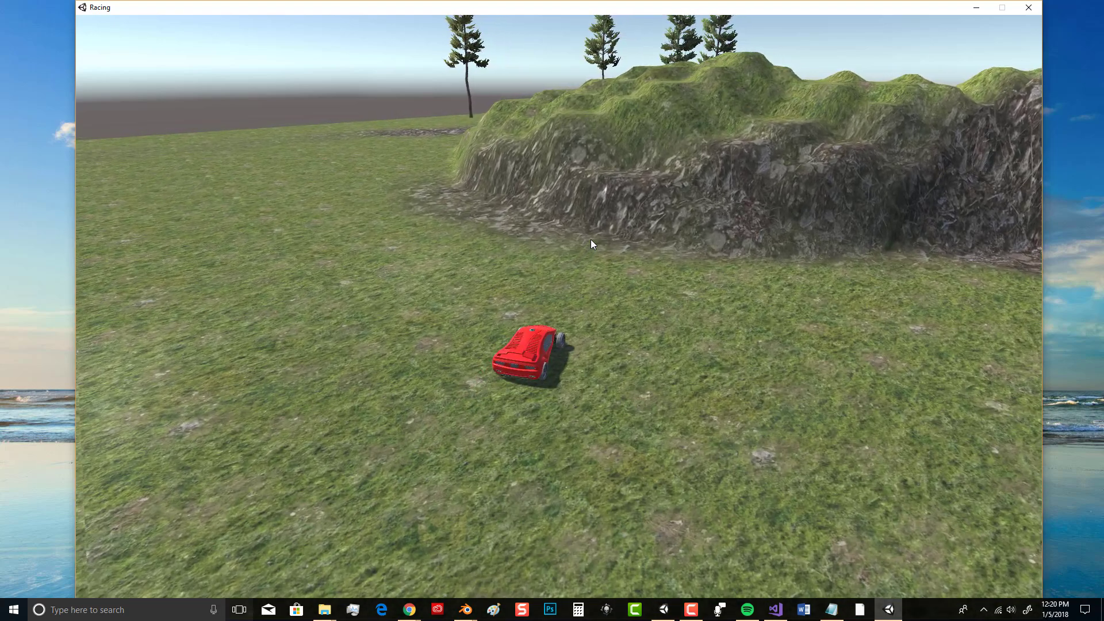
pyautogui.press('Up')
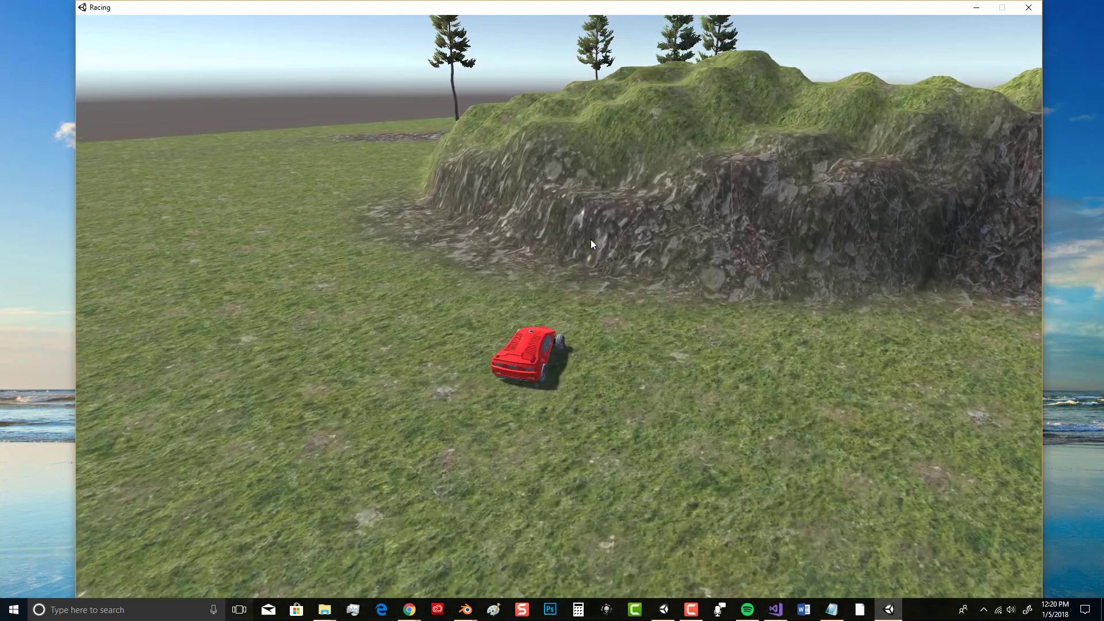
pyautogui.press('Up')
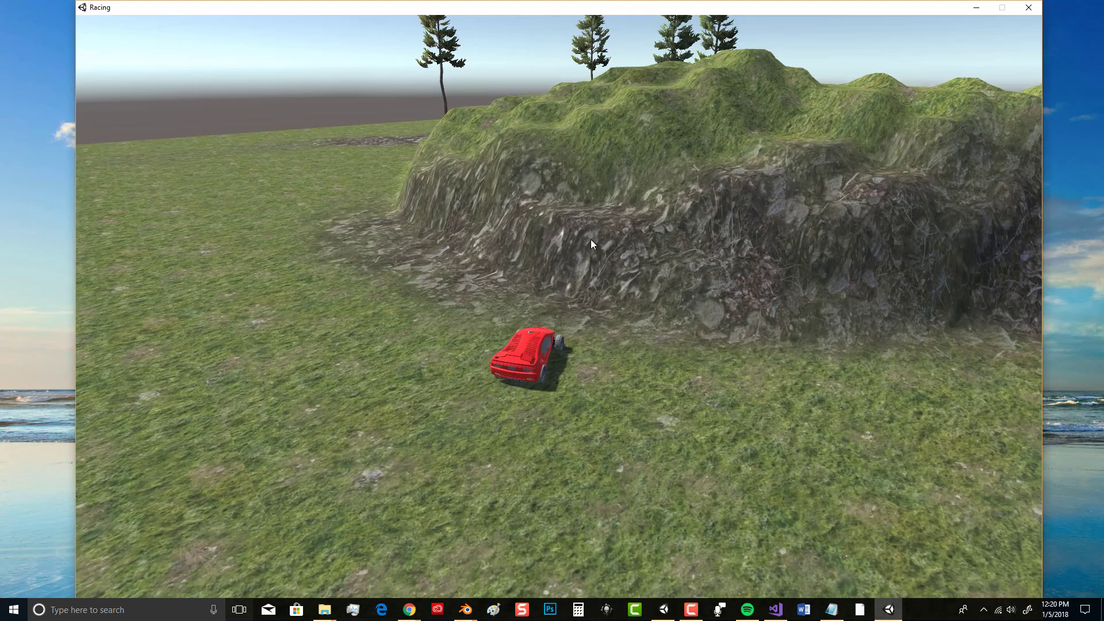
pyautogui.press('Up')
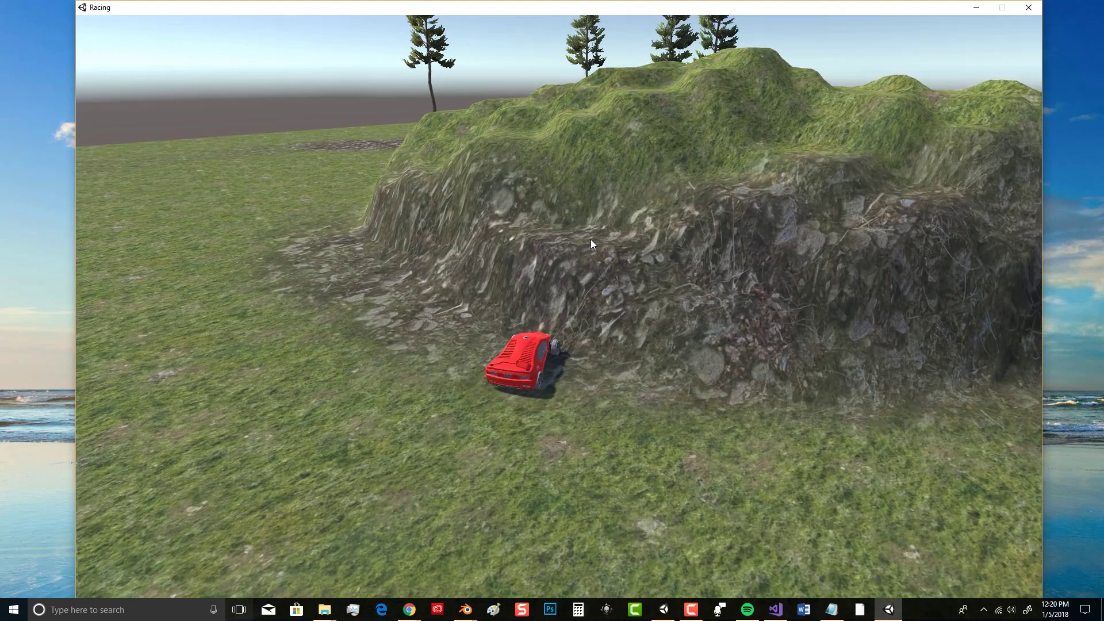
# Reverse the car from the base of the rocky hill and swing it around to face away from the slope.
pyautogui.press('Down')
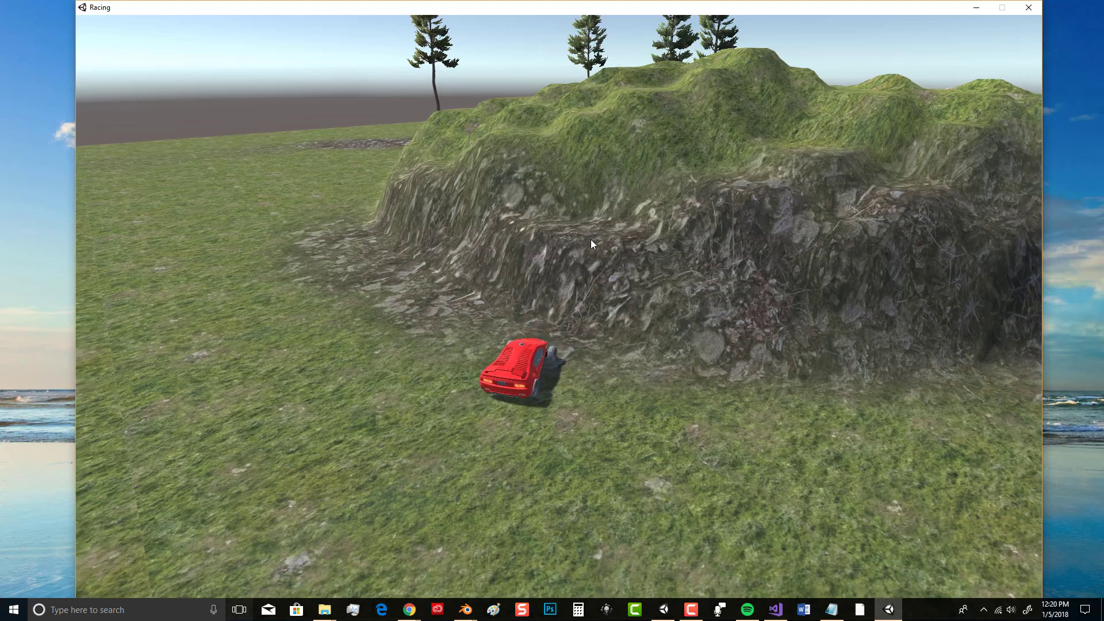
pyautogui.press('Down')
pyautogui.press('Left')
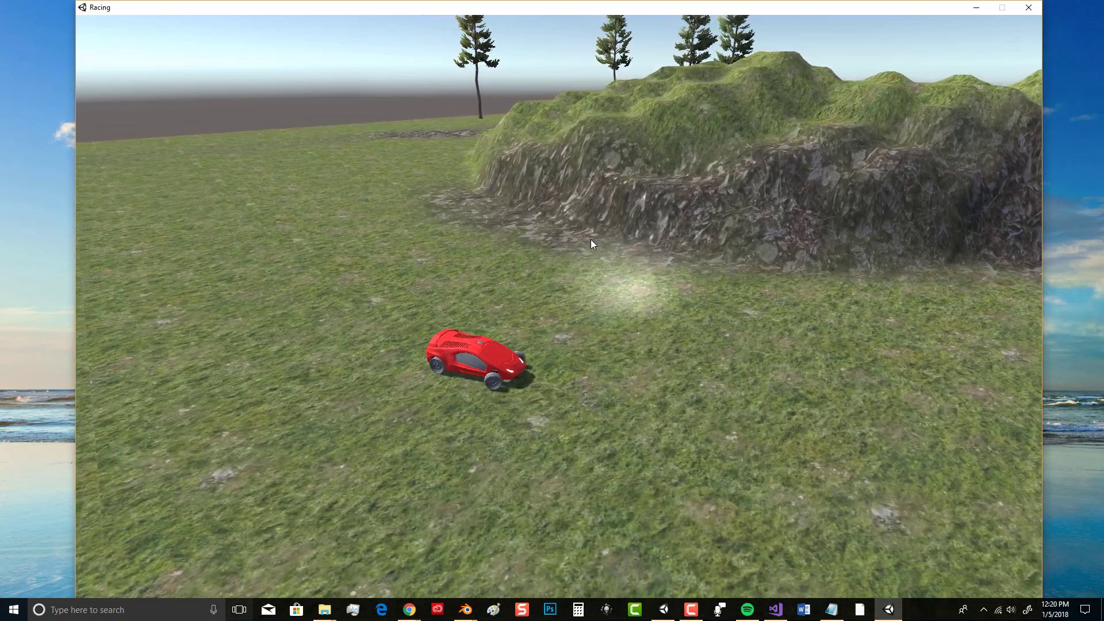
pyautogui.press('Down')
pyautogui.press('Left')
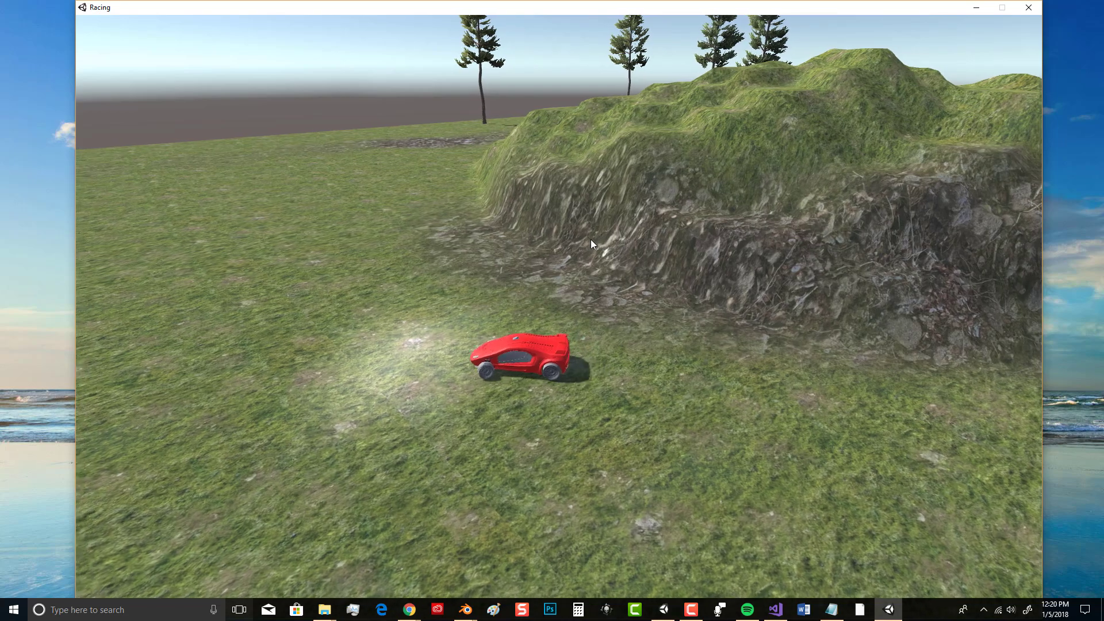
# Drive the car away from the rocky hill, weaving left and right across the open grass to the raised ground at the far side.
pyautogui.press('Up')
pyautogui.press('Left')
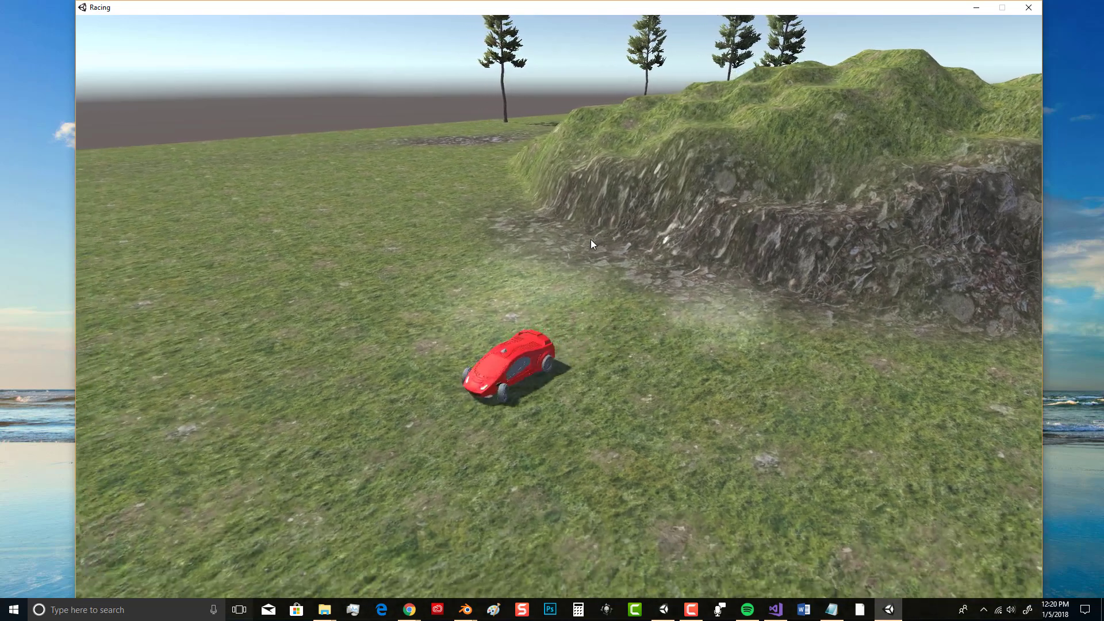
pyautogui.press('Up')
pyautogui.press('Left')
pyautogui.press('Right')
pyautogui.press('Left')
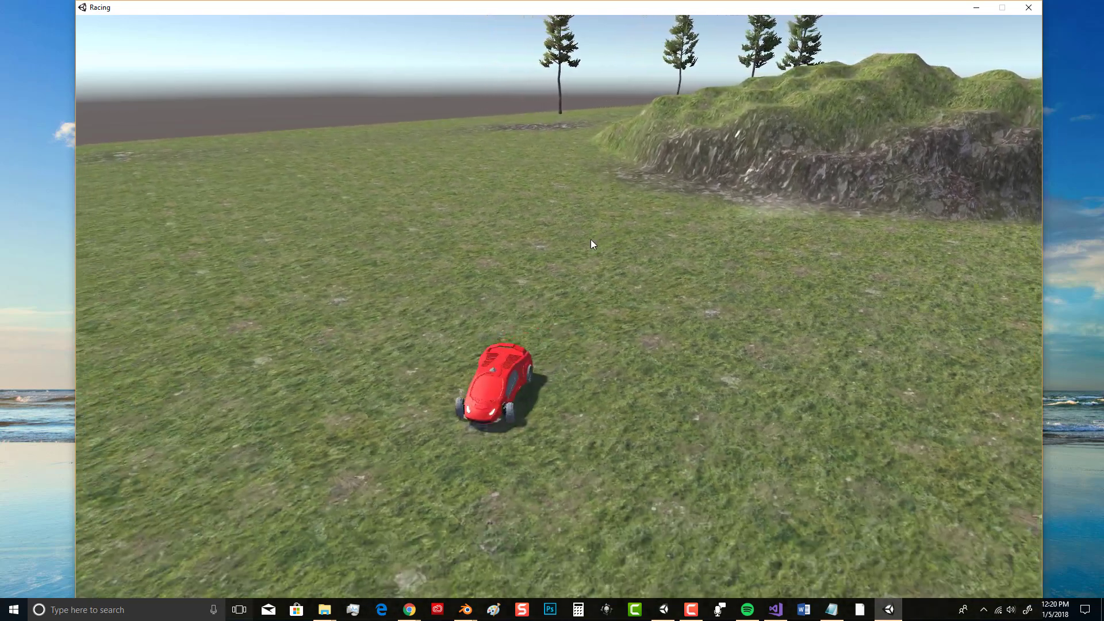
pyautogui.press('Right')
pyautogui.press('Left')
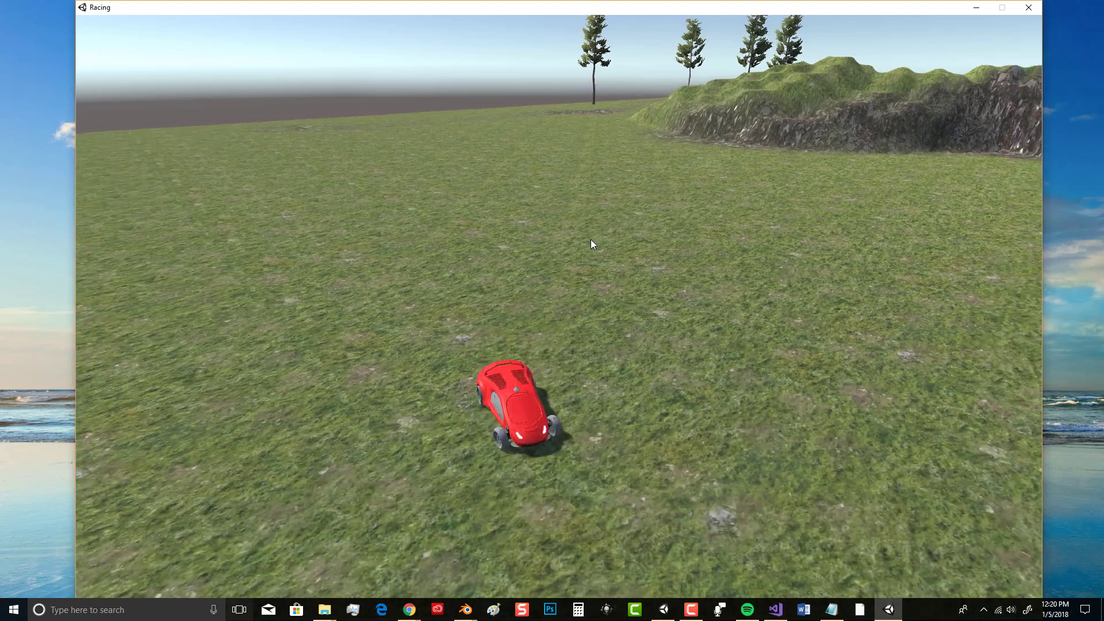
pyautogui.press('Right')
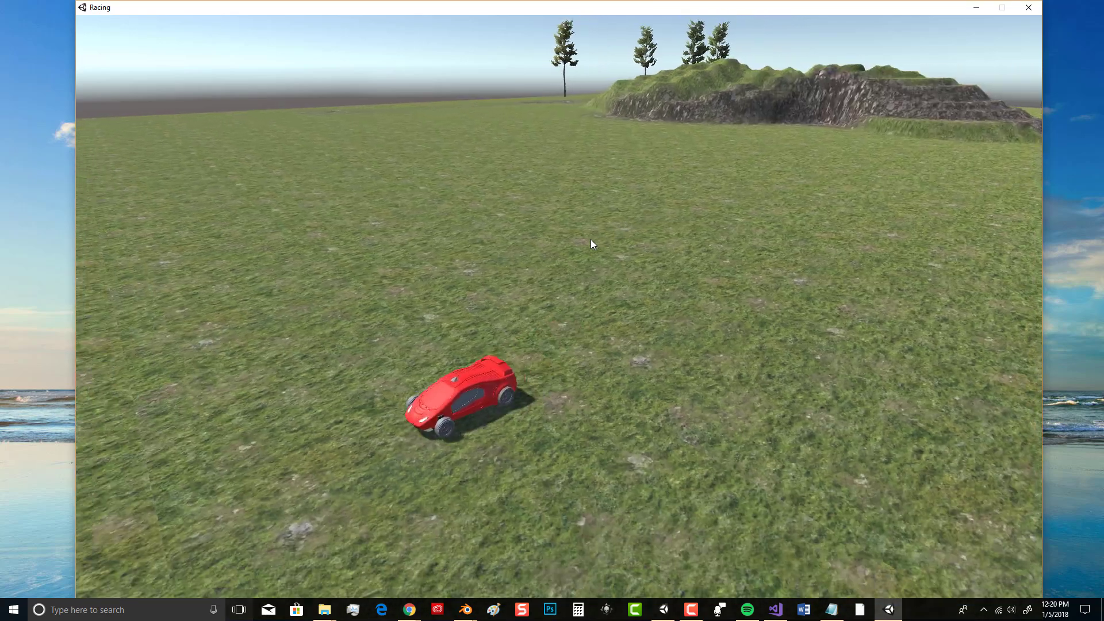
pyautogui.press('Up')
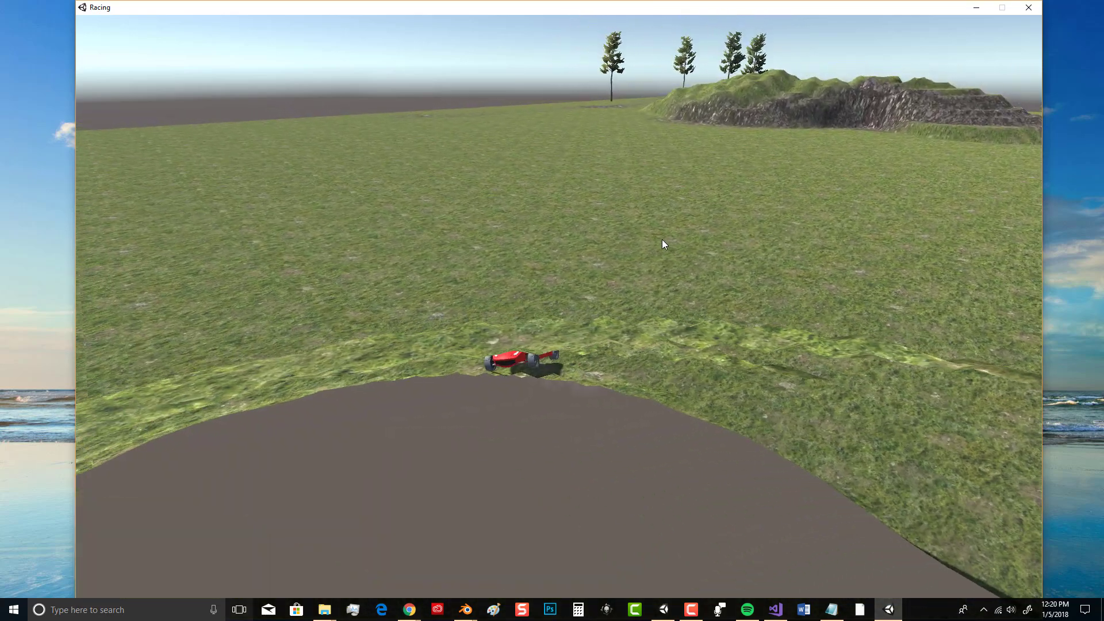